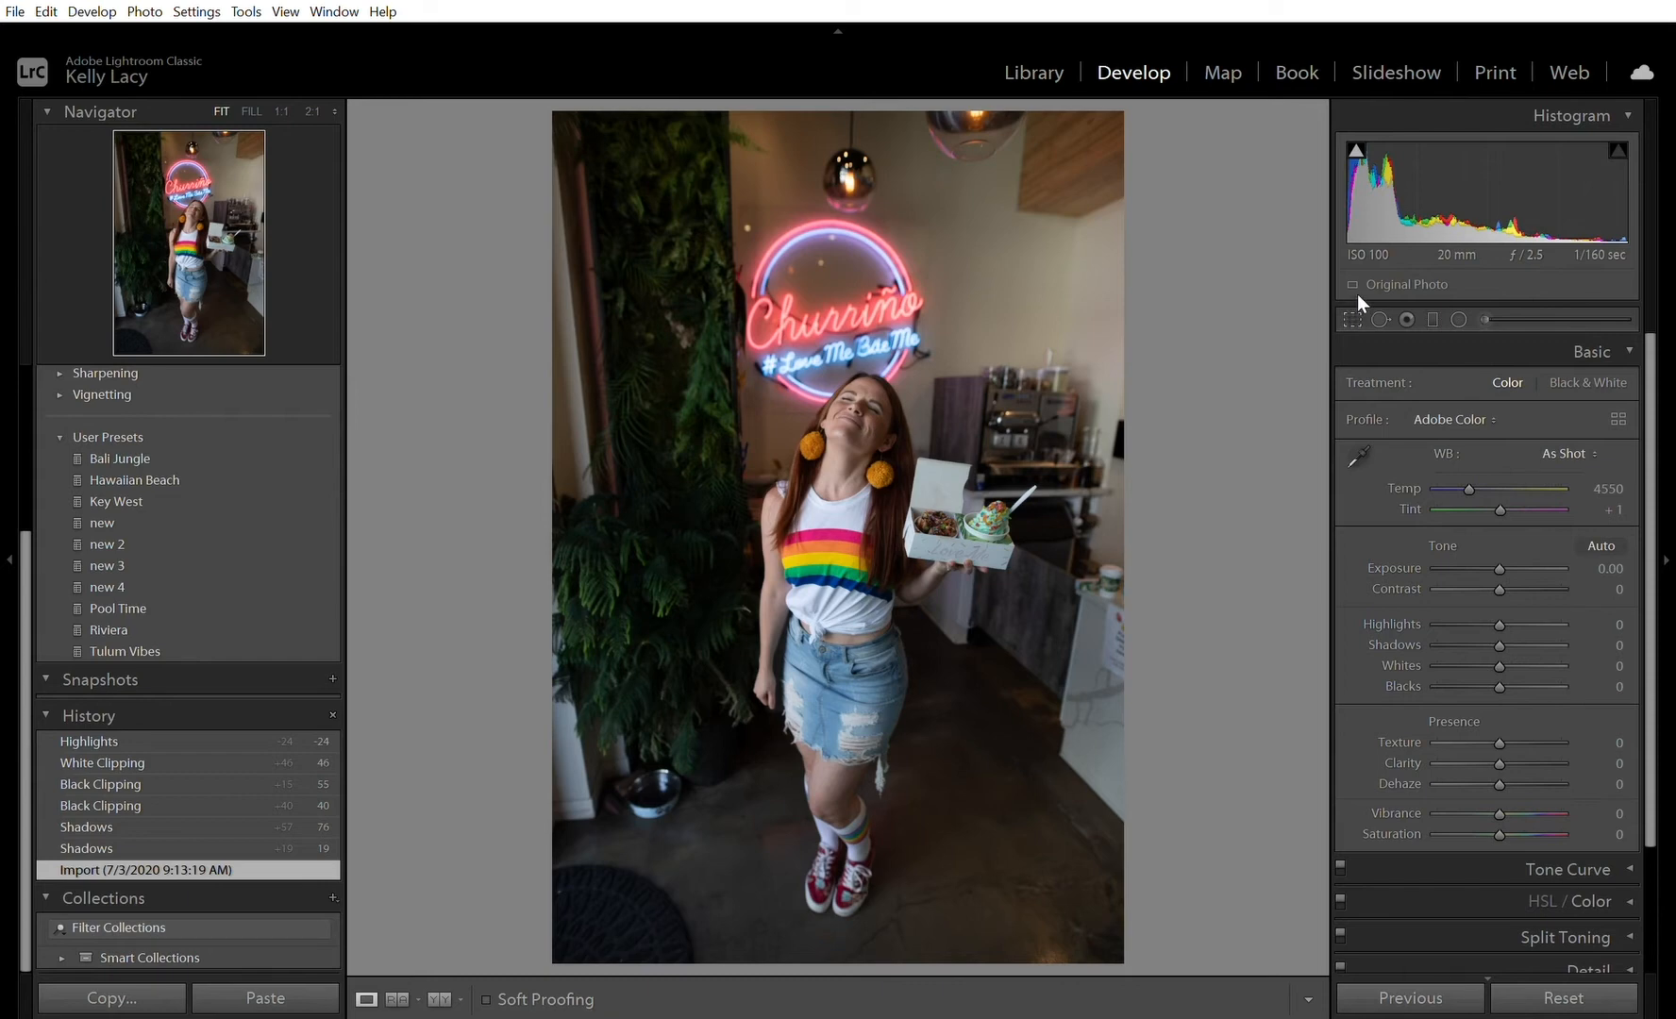
Step: Crop the photo to the 4 x 5 / 8 x 10 aspect ratio, repositioning the image so the neon sign and woman fill the frame
{"action": "key", "text": "r"}
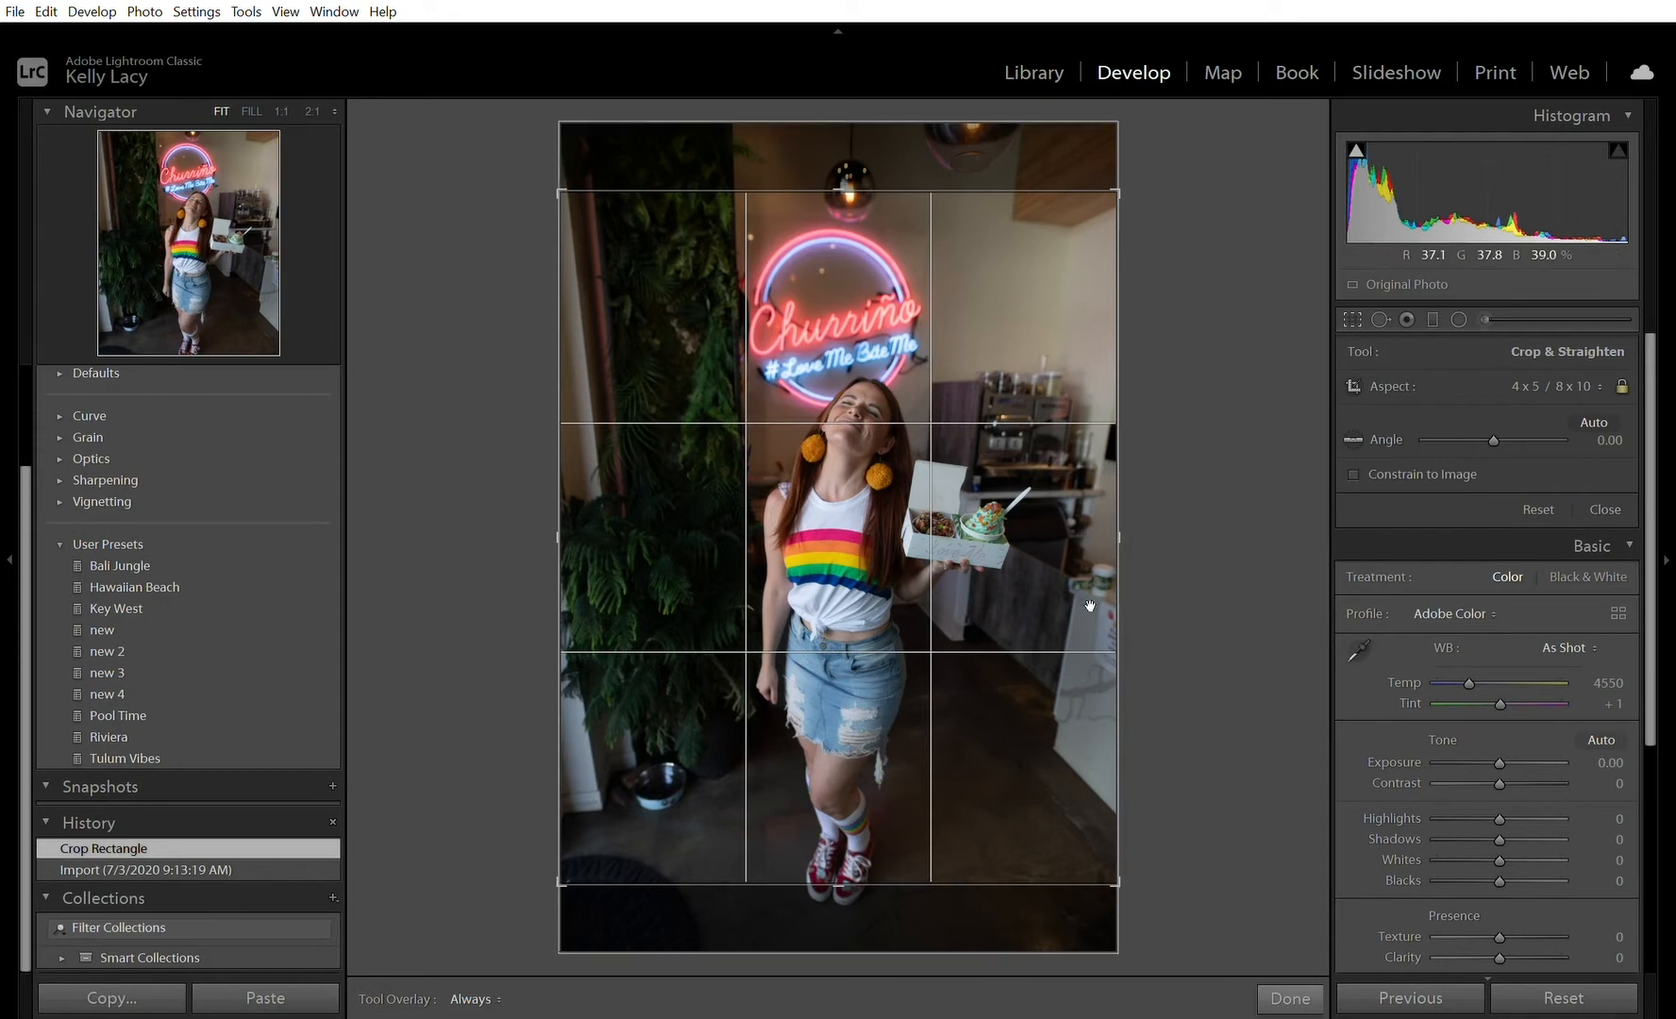
{"action": "mouse_move", "coordinate": [1090, 606]}
{"action": "left_mouse_down"}
{"action": "mouse_move", "coordinate": [1033, 763]}
{"action": "mouse_move", "coordinate": [1063, 542]}
{"action": "mouse_move", "coordinate": [1061, 616]}
{"action": "left_mouse_up"}
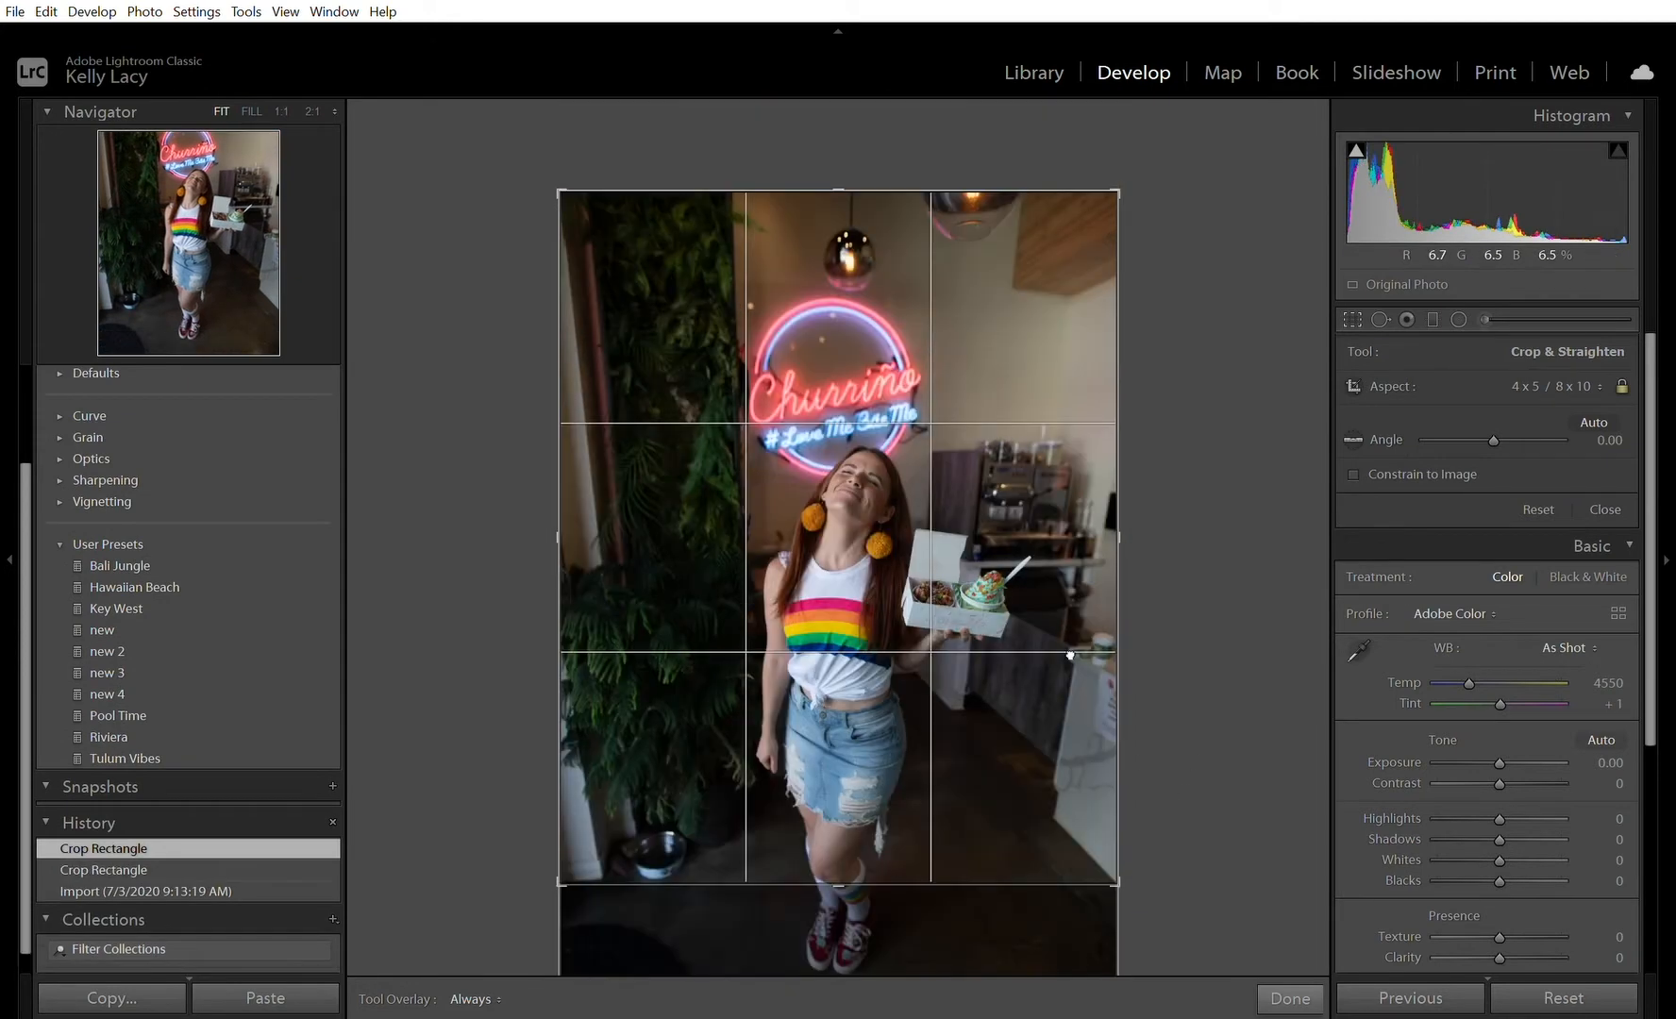
{"action": "left_click_drag", "start_coordinate": [1073, 682], "coordinate": [1089, 565]}
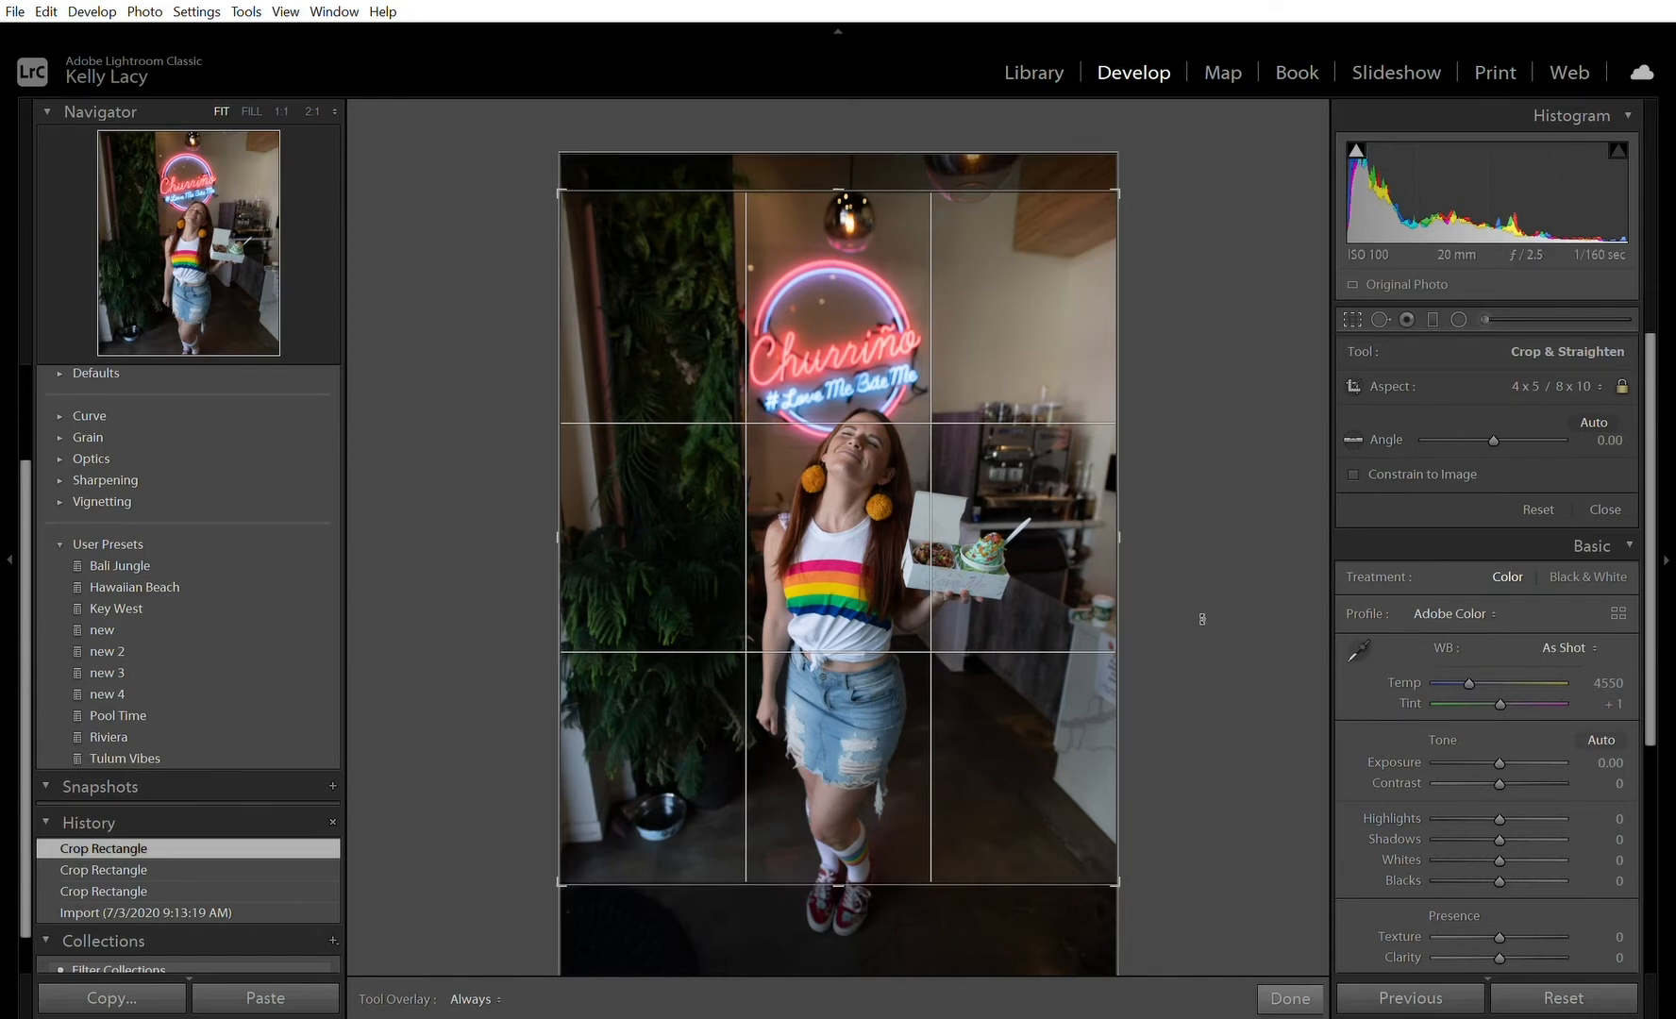
{"action": "left_click", "coordinate": [1290, 997]}
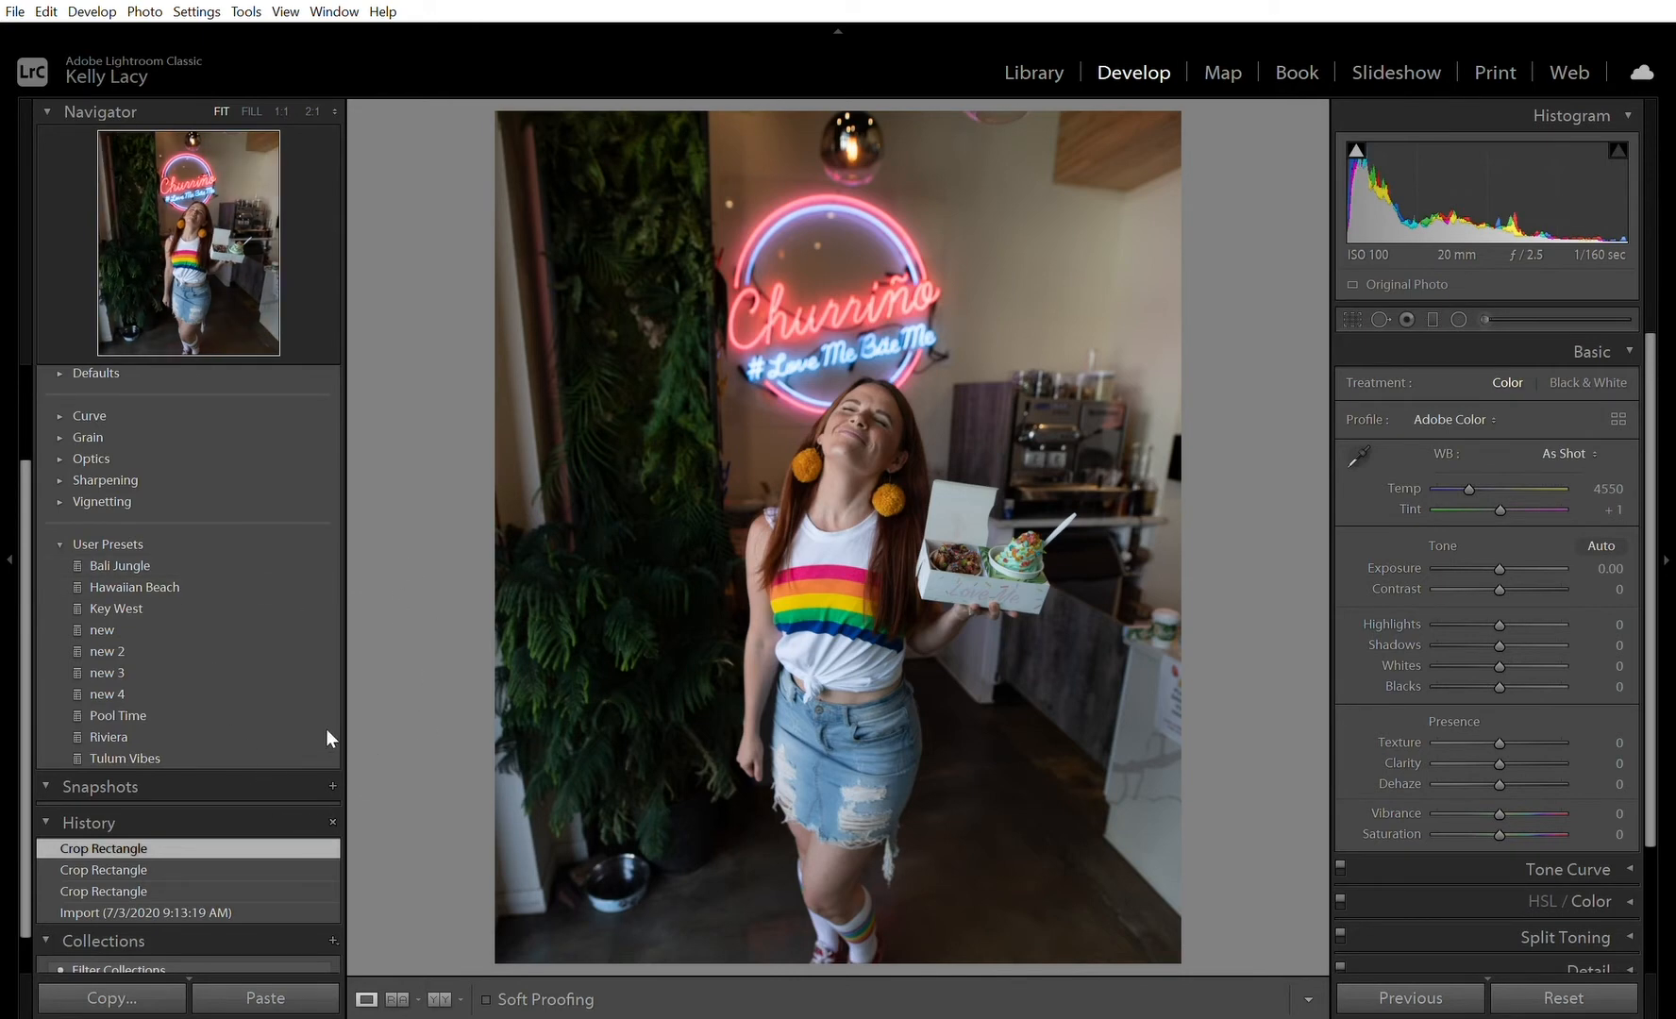
Step: Enable profile corrections in Lens Corrections, switching them off and on once to compare the effect
{"action": "left_click", "coordinate": [319, 756]}
{"action": "left_click", "coordinate": [1626, 350]}
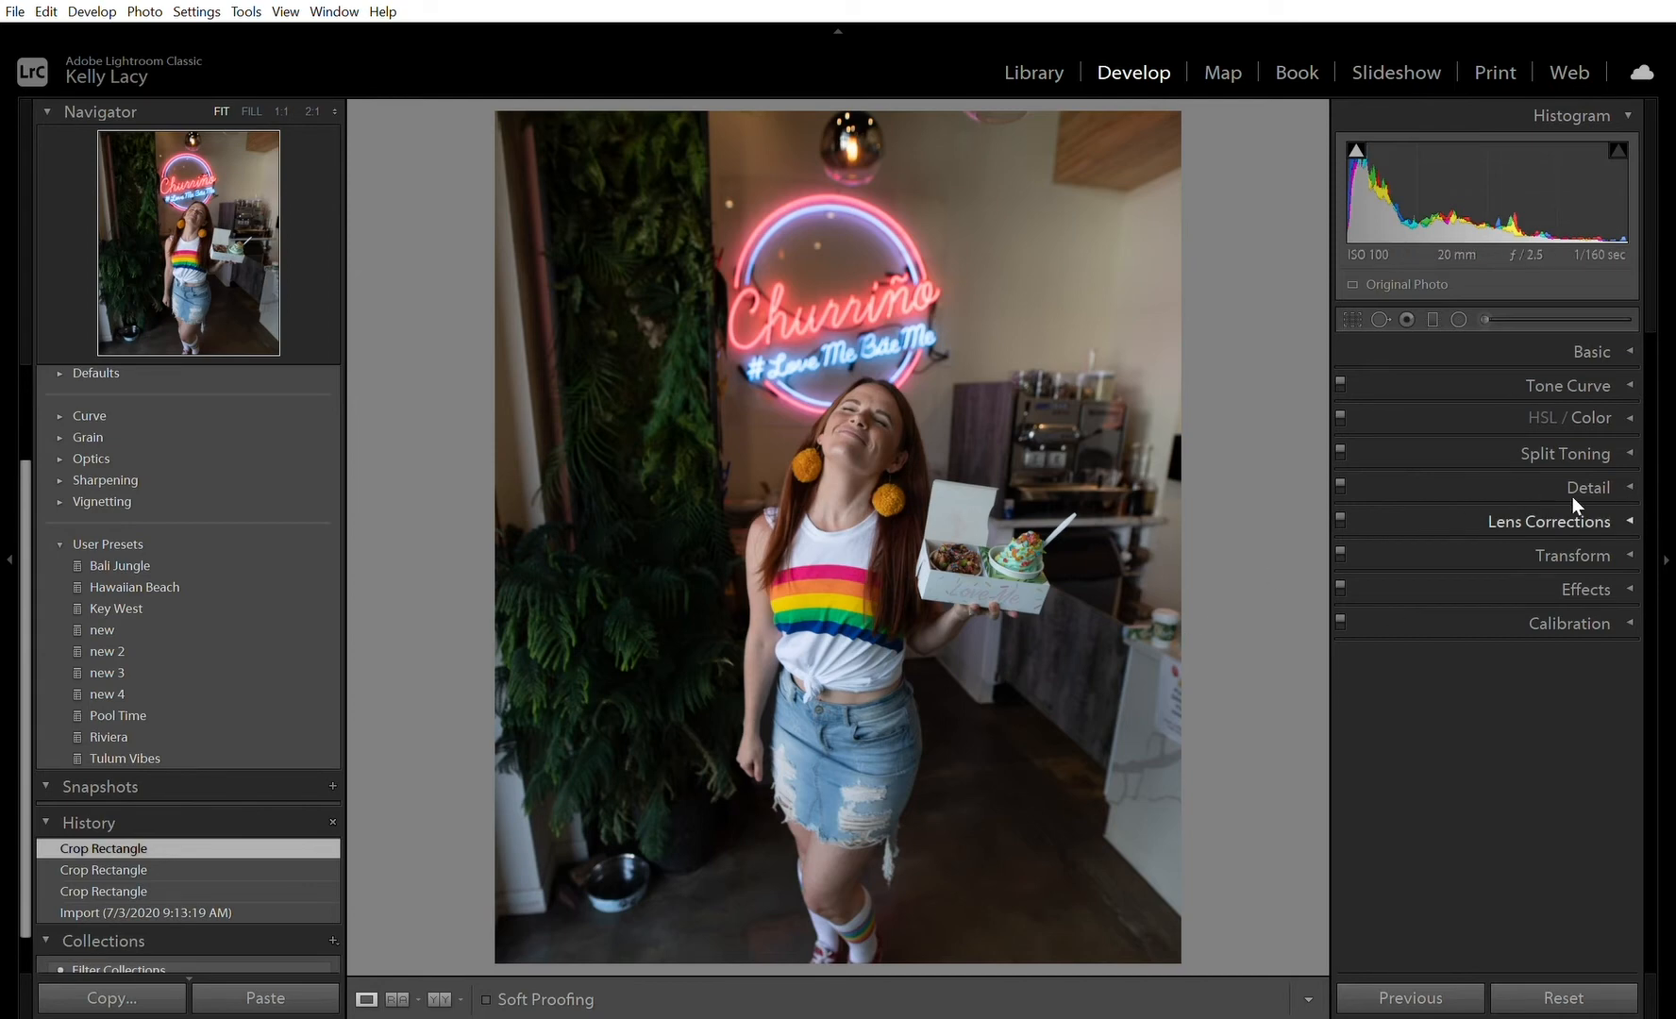
{"action": "left_click", "coordinate": [1632, 496]}
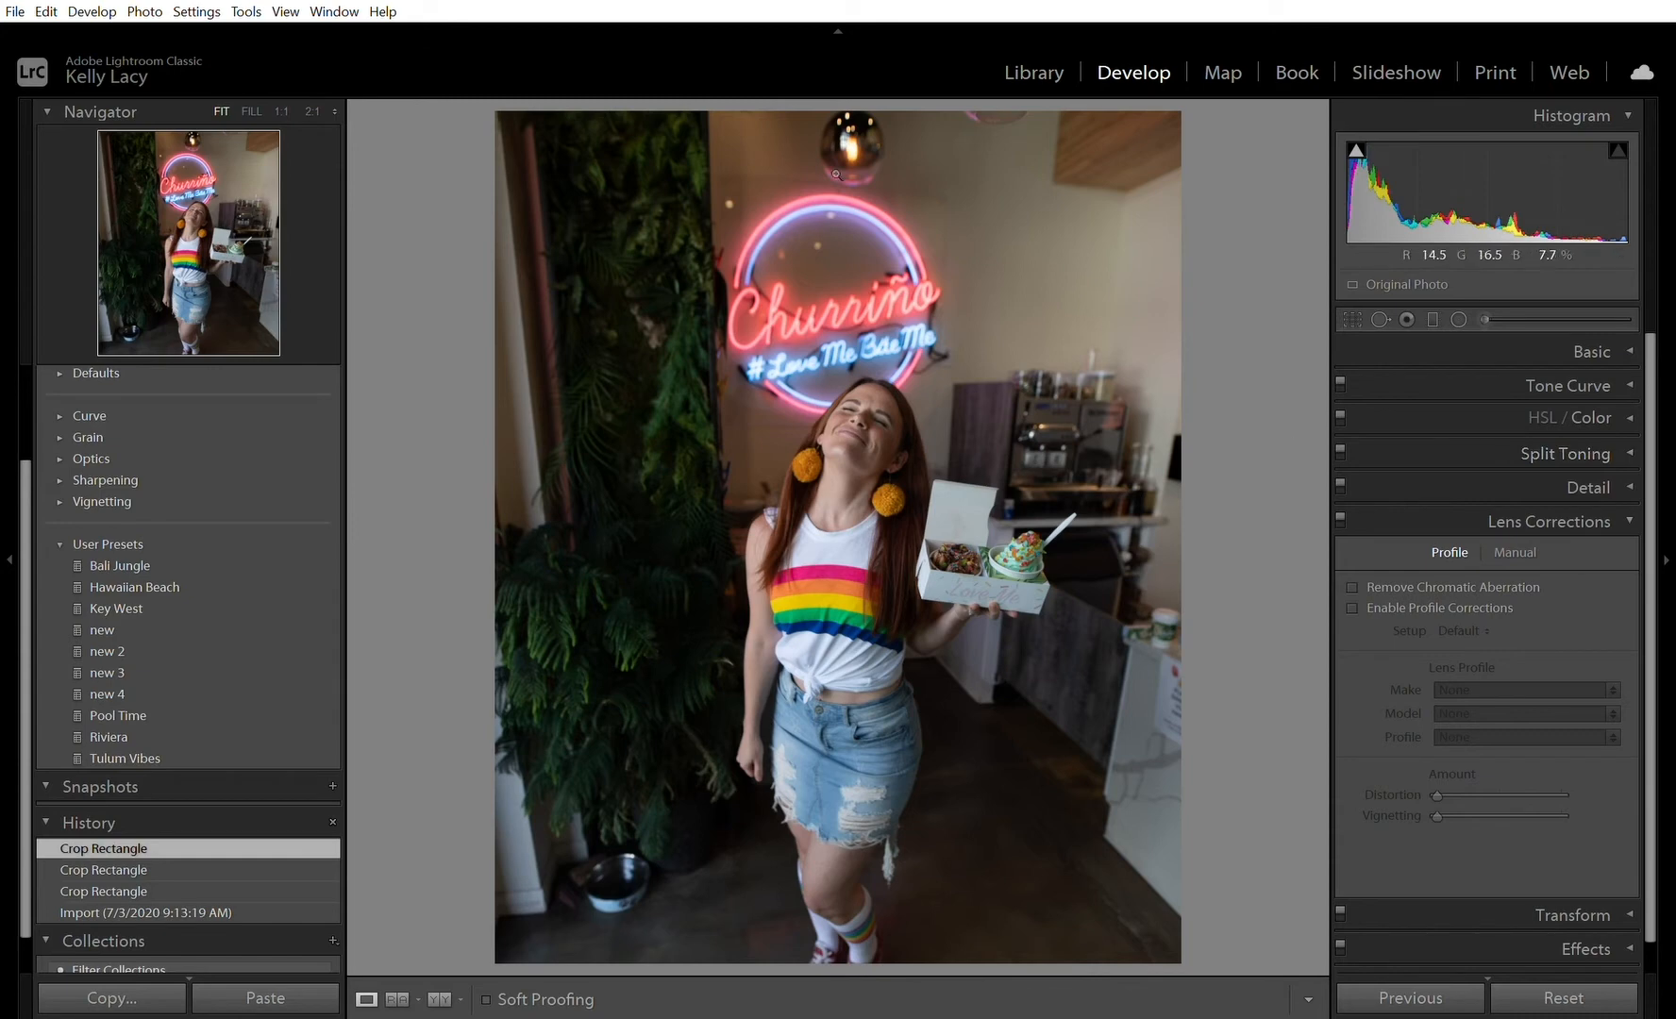
{"action": "left_click", "coordinate": [1352, 607]}
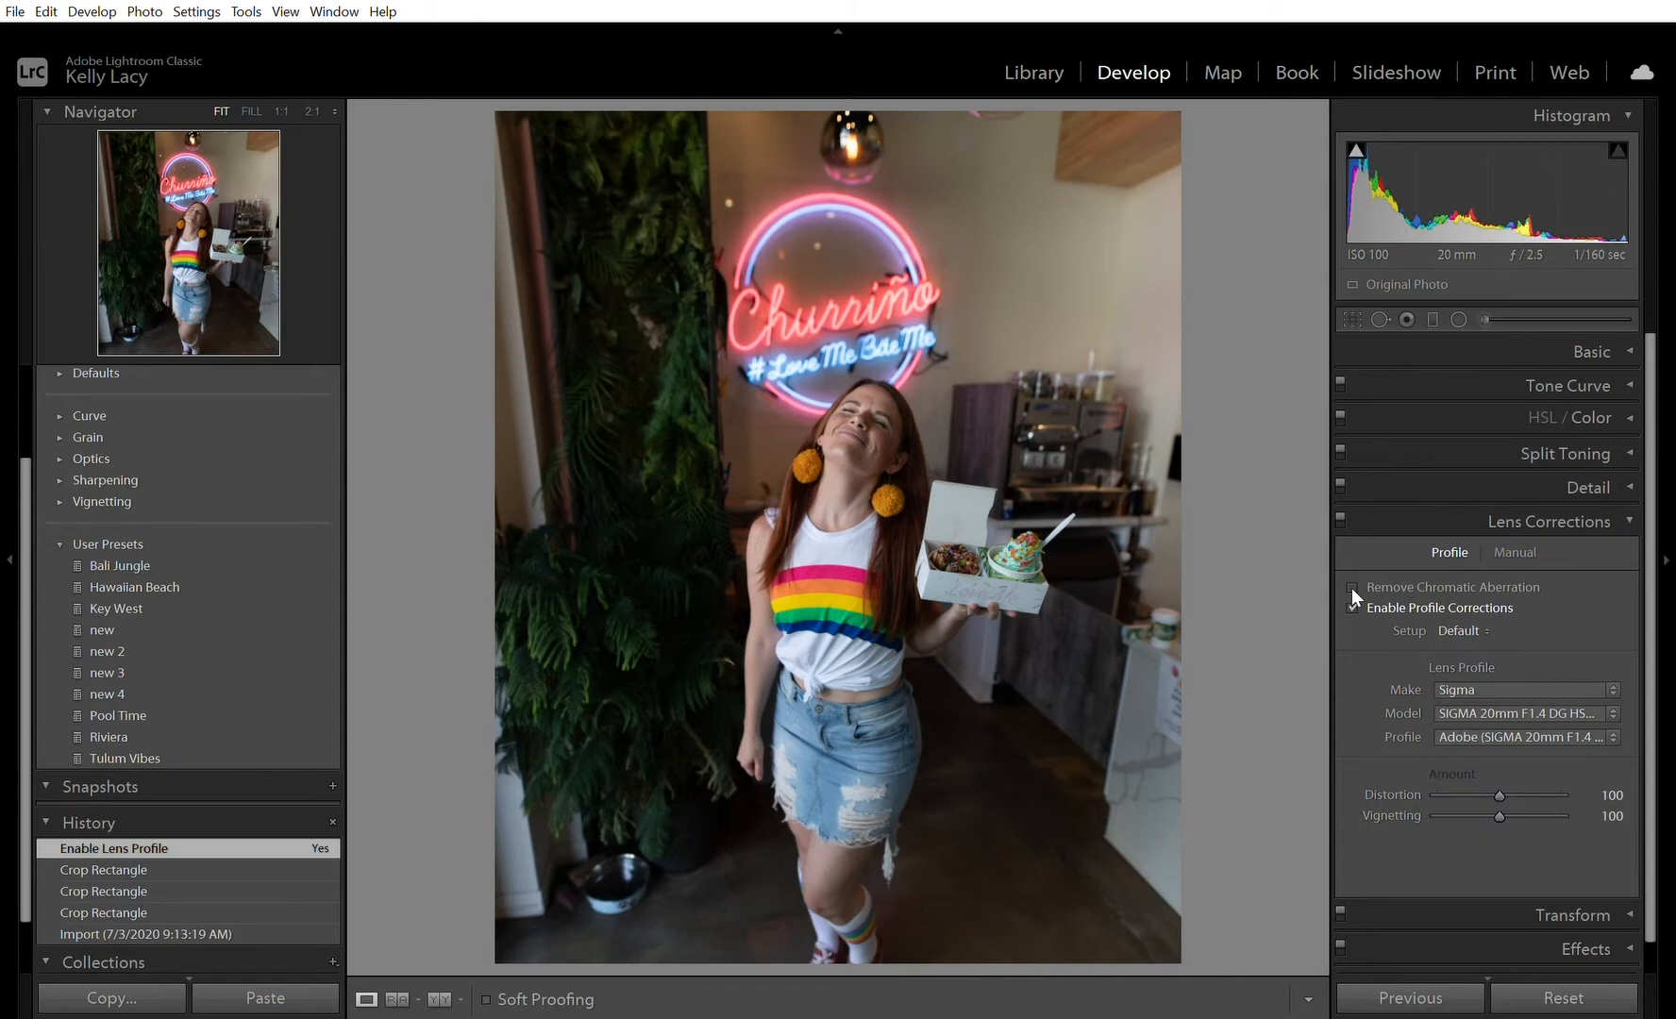
{"action": "left_click", "coordinate": [1353, 607]}
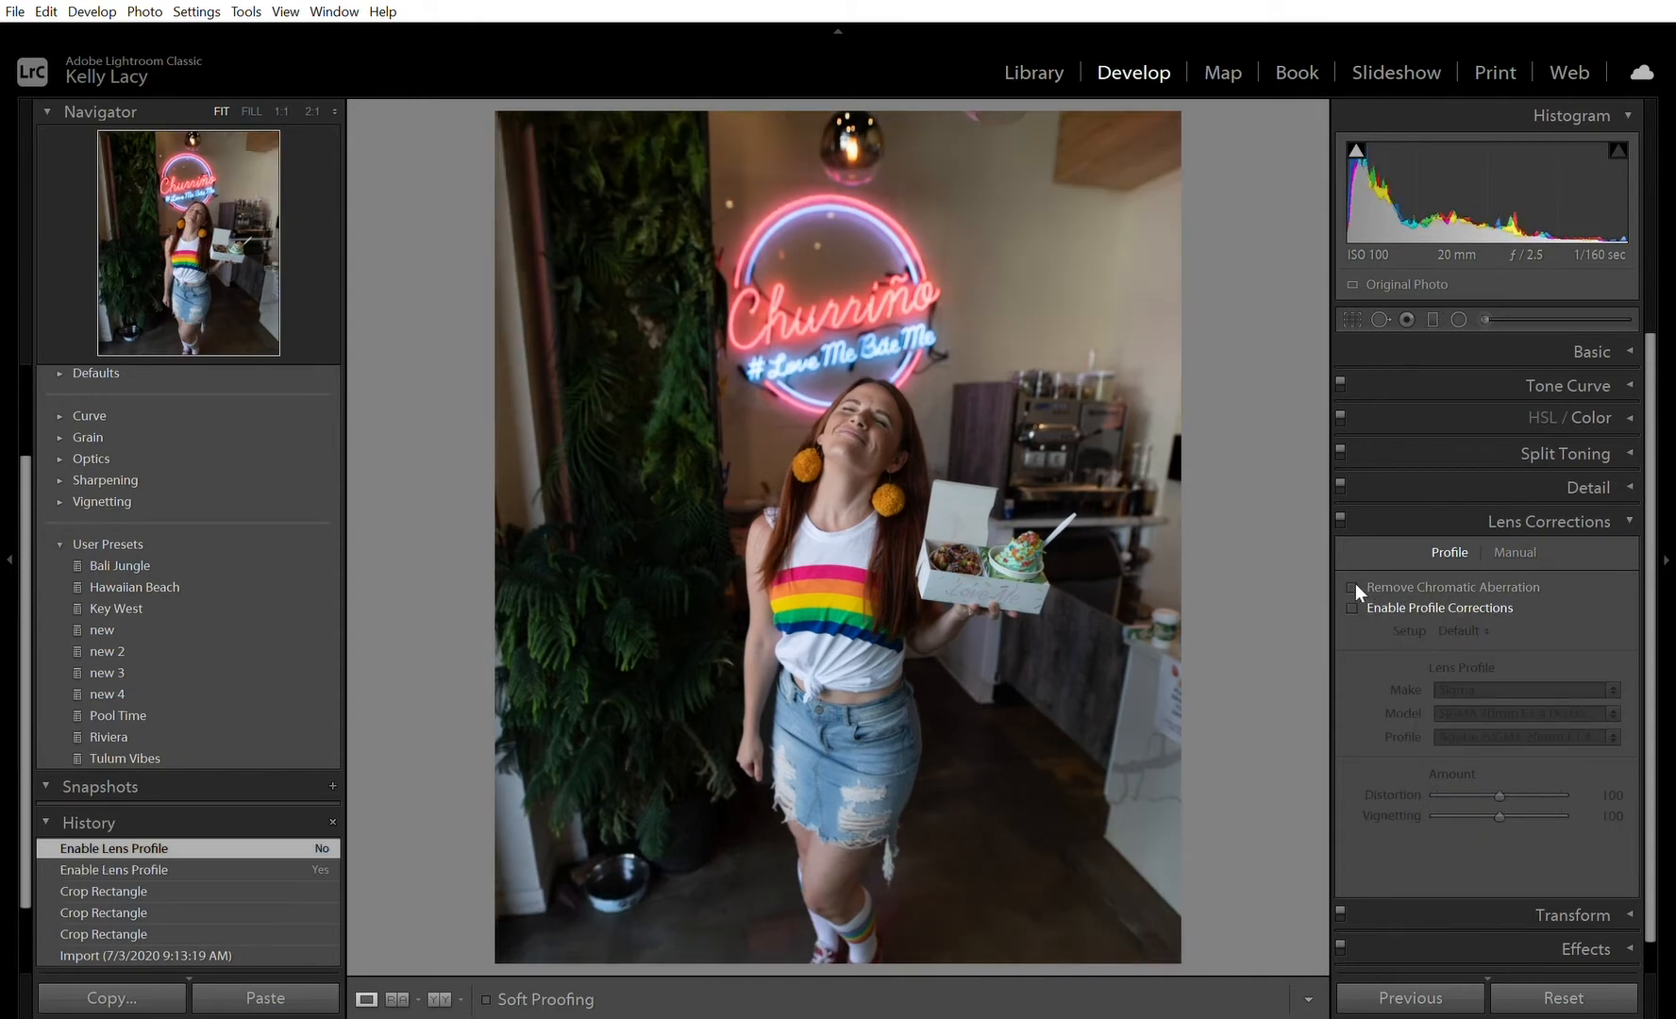
{"action": "left_click", "coordinate": [1353, 606]}
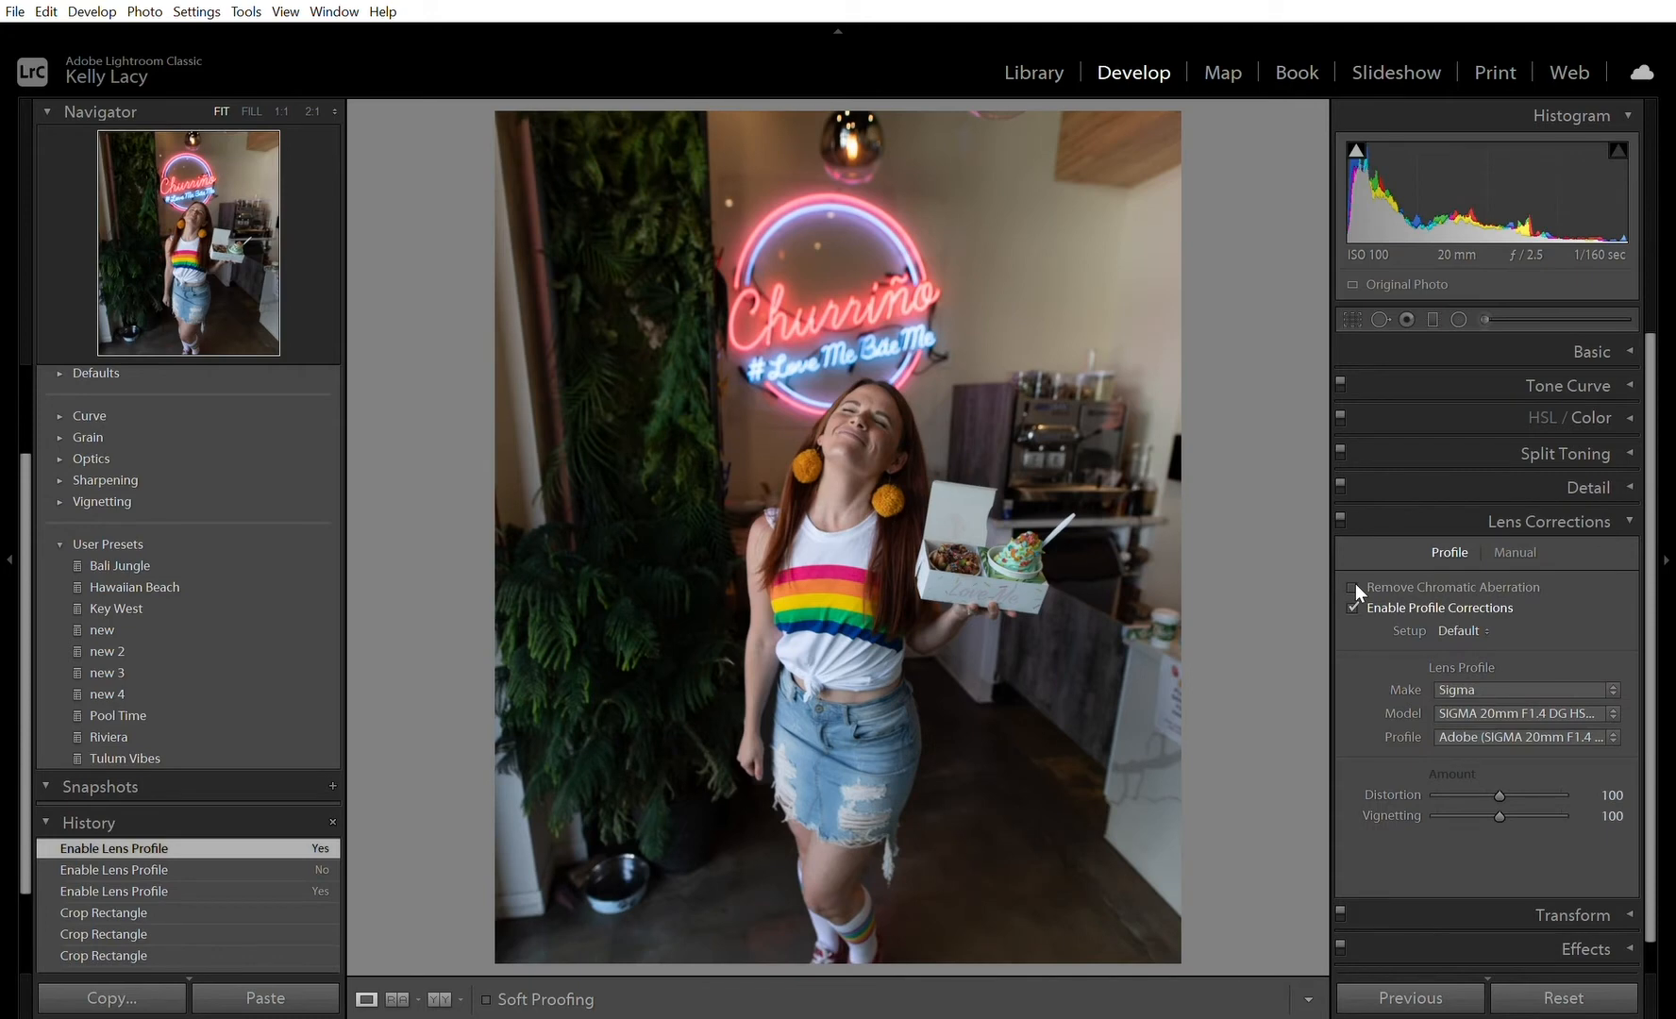
{"action": "left_click", "coordinate": [1629, 503]}
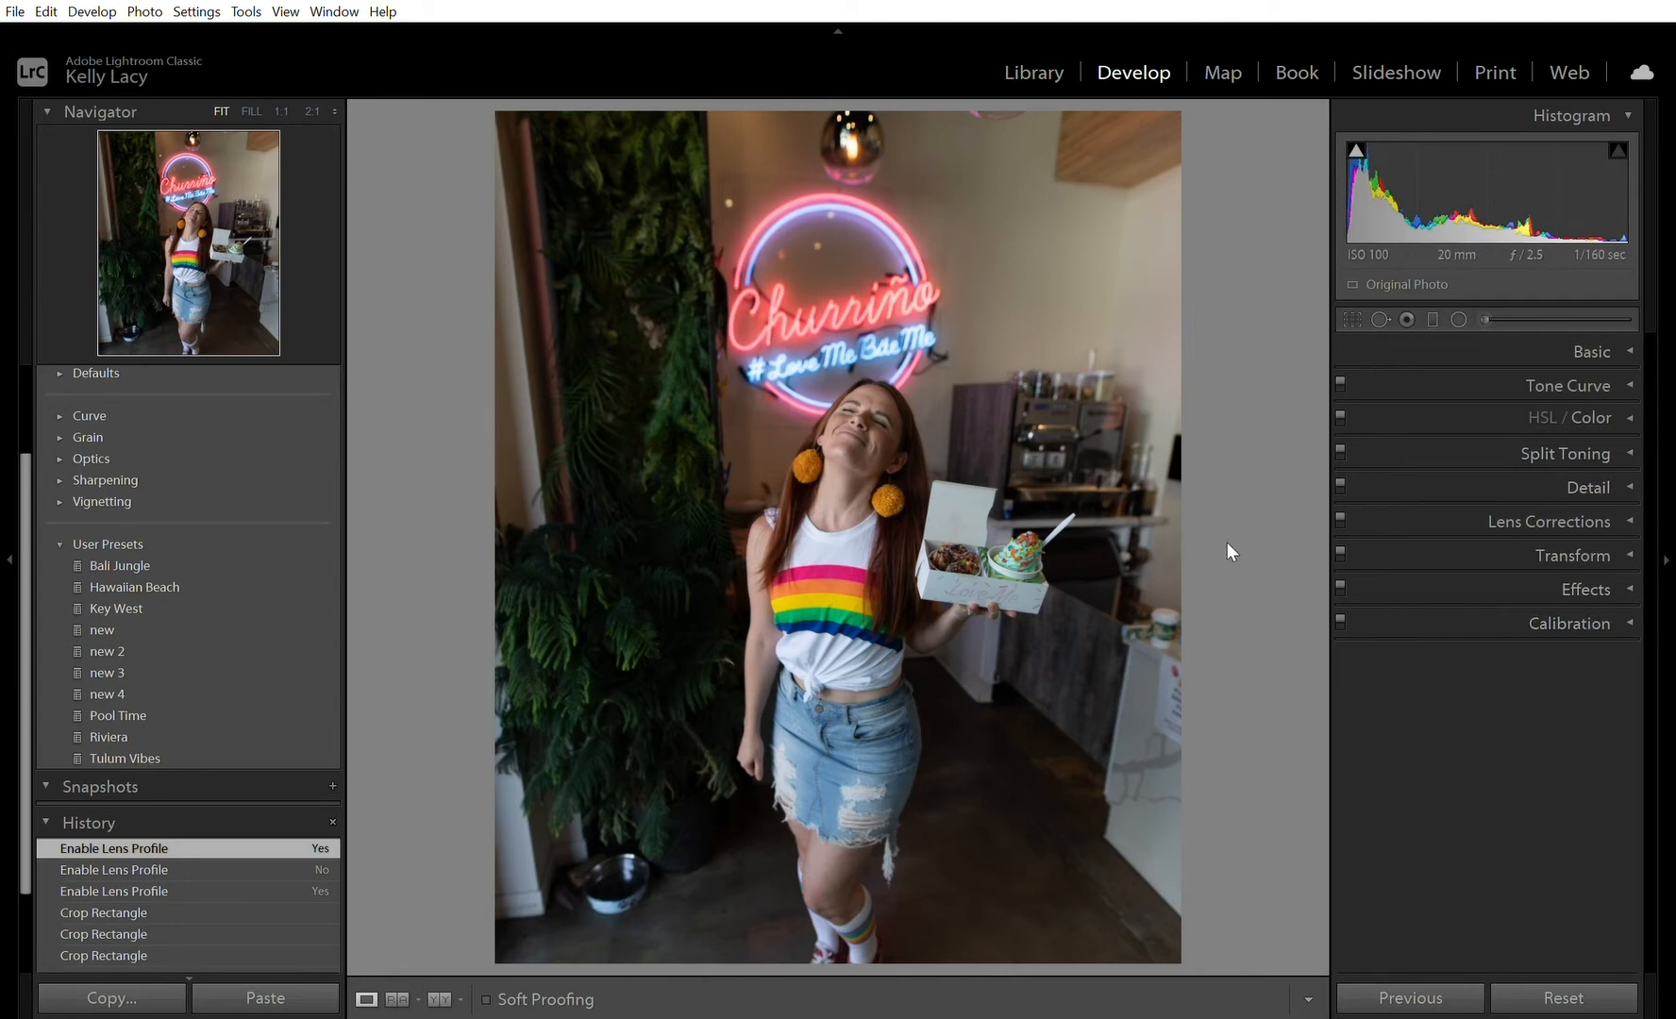
Step: Reopen the Basic adjustment settings
{"action": "left_click", "coordinate": [1629, 335]}
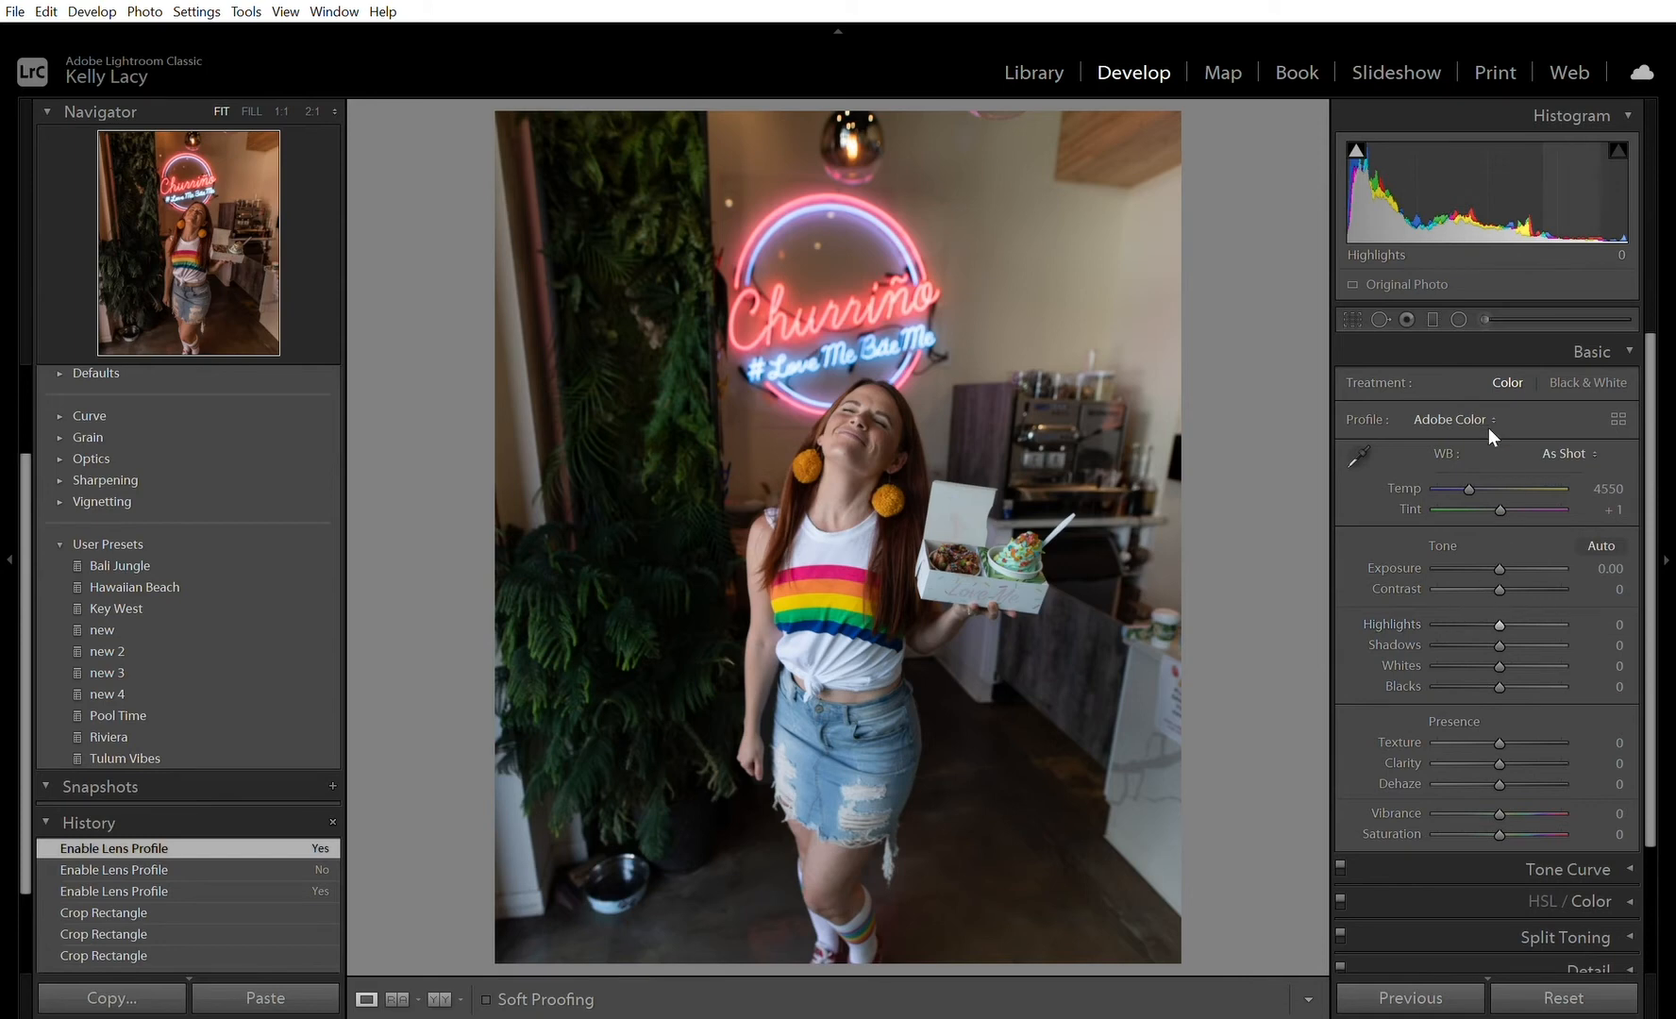
{"action": "left_click", "coordinate": [1632, 342]}
{"action": "left_click", "coordinate": [1619, 357]}
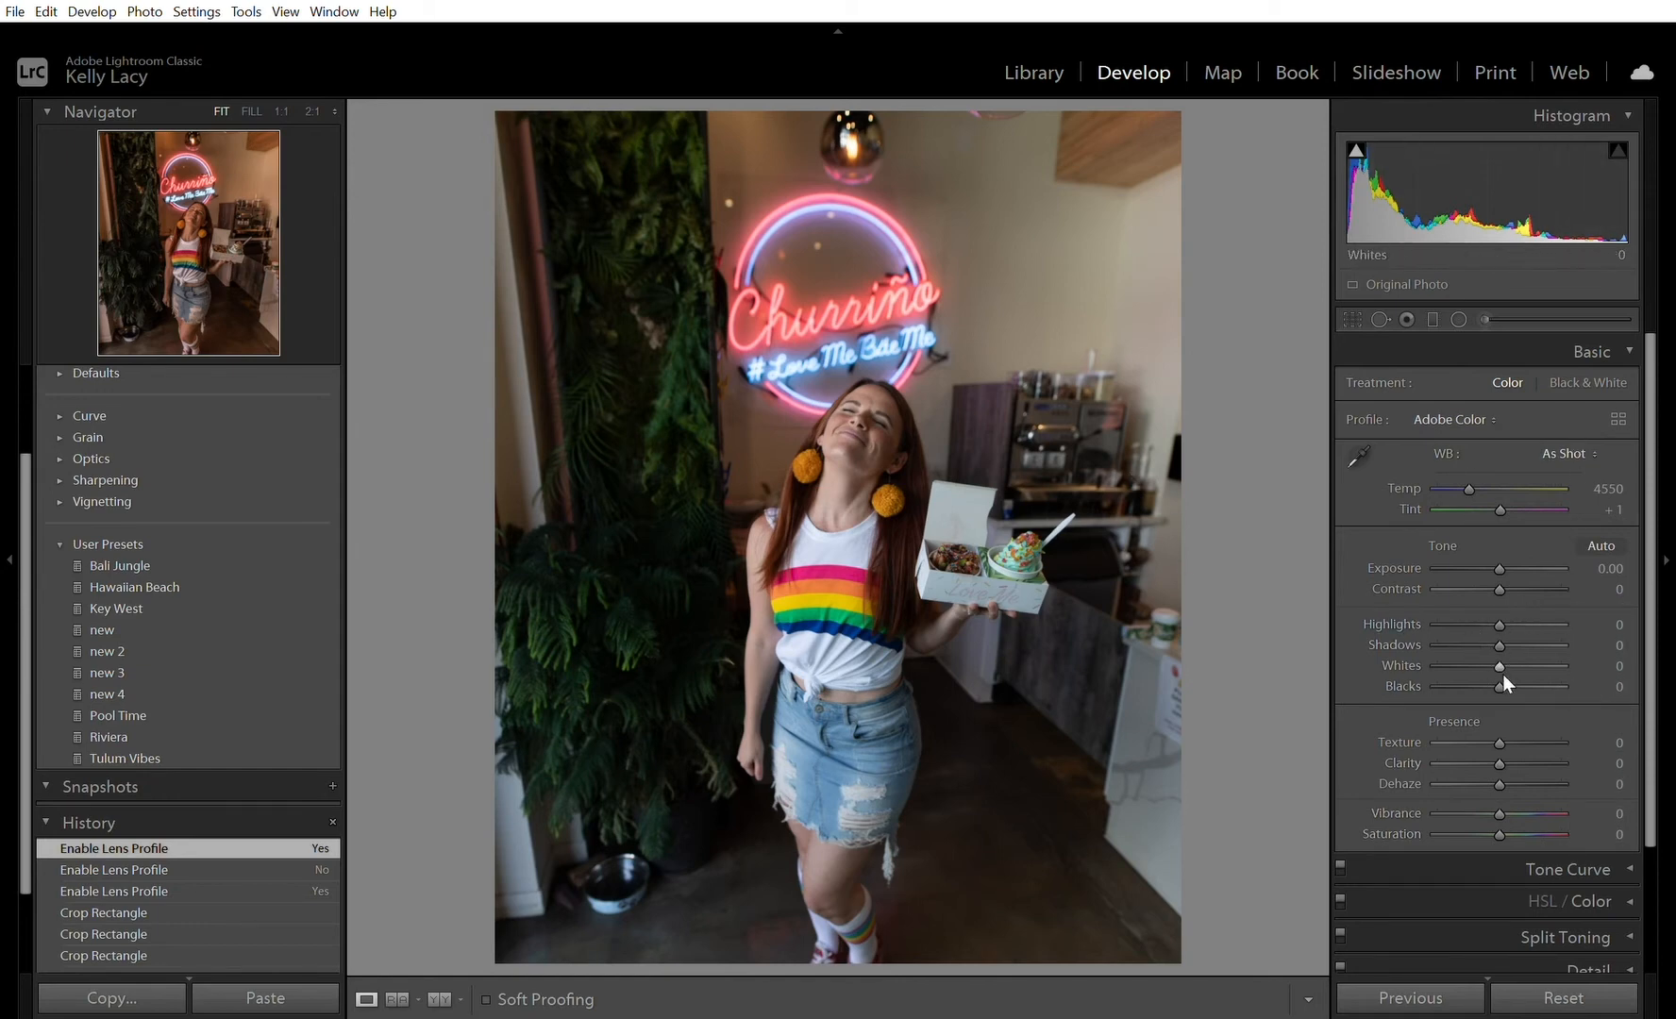
Step: Try brightening the dark areas with Shadows at +48 and Blacks at +49, and reset both adjustments
{"action": "left_click_drag", "start_coordinate": [1501, 669], "coordinate": [1530, 623]}
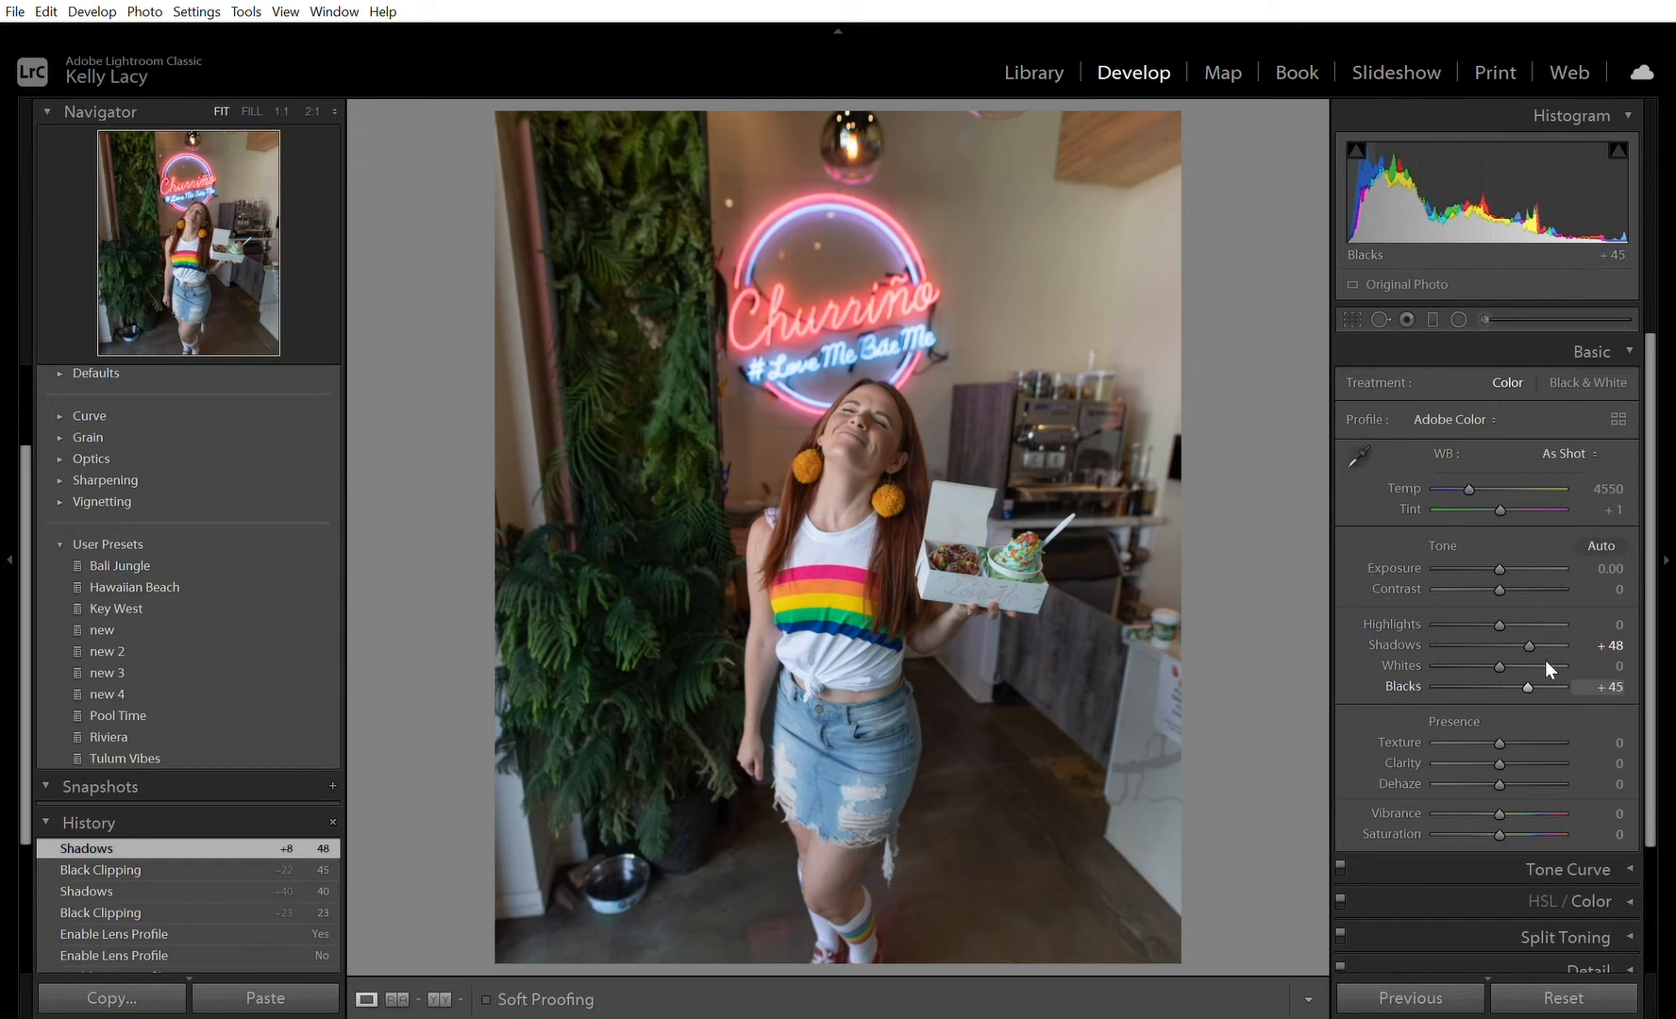
{"action": "left_click_drag", "start_coordinate": [1525, 660], "coordinate": [1528, 666]}
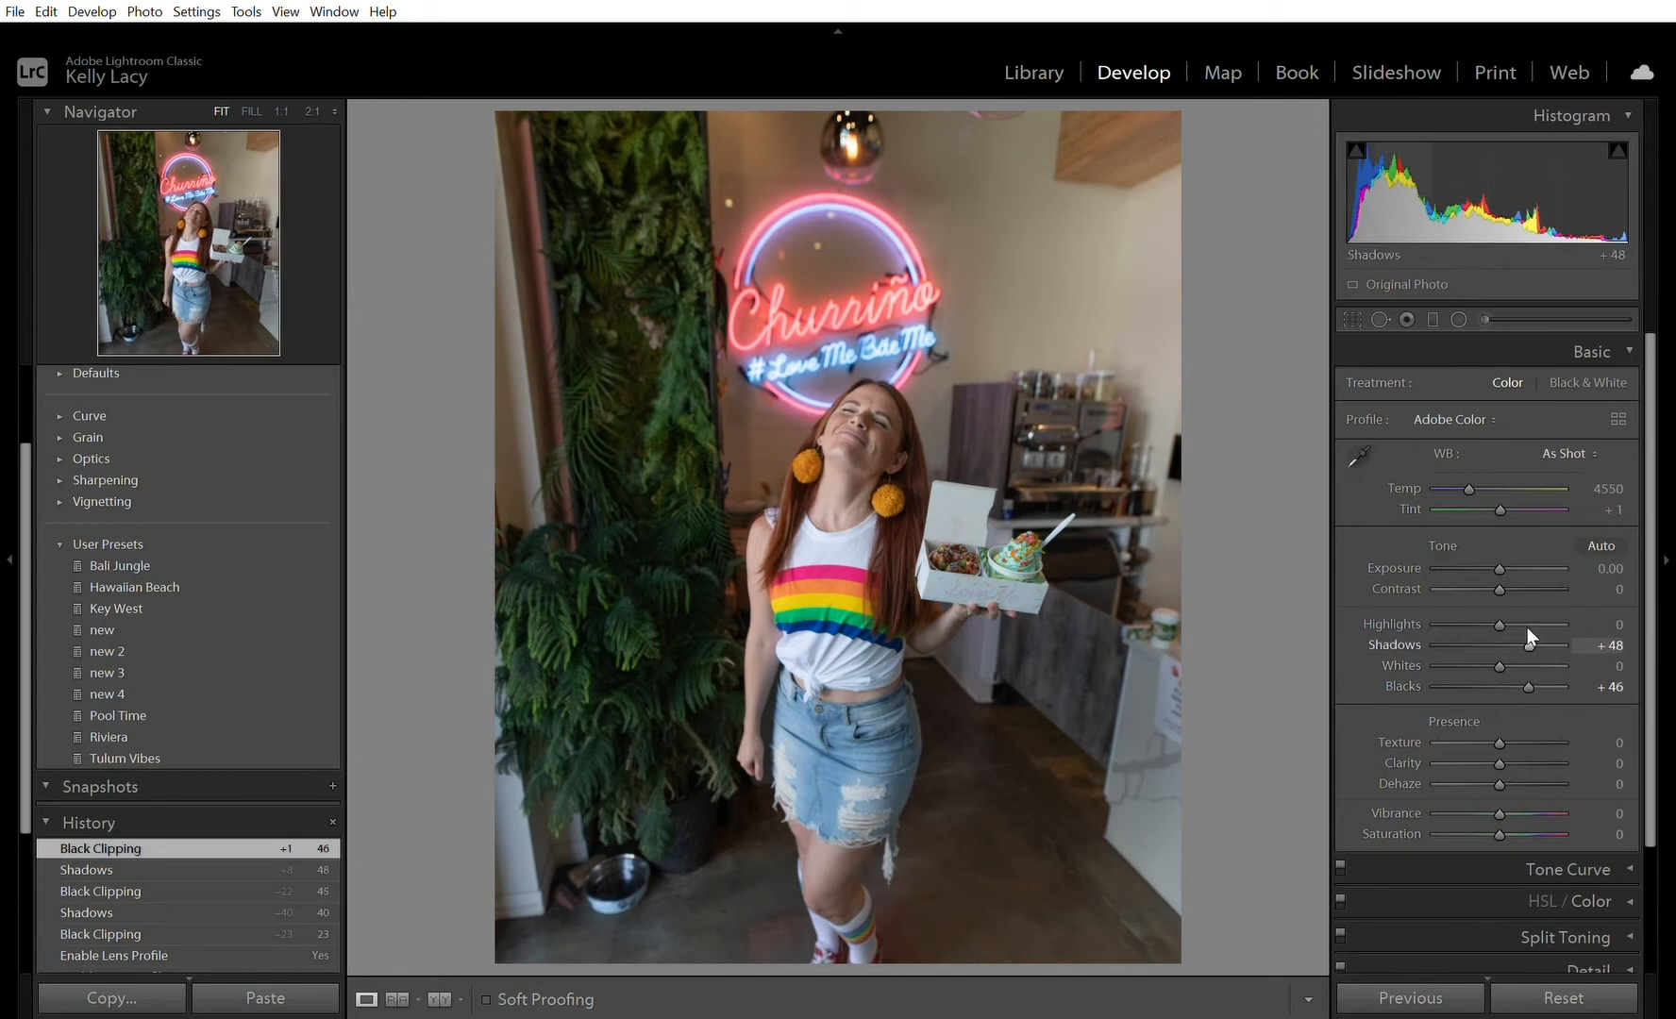
{"action": "left_click_drag", "start_coordinate": [1529, 671], "coordinate": [1530, 672]}
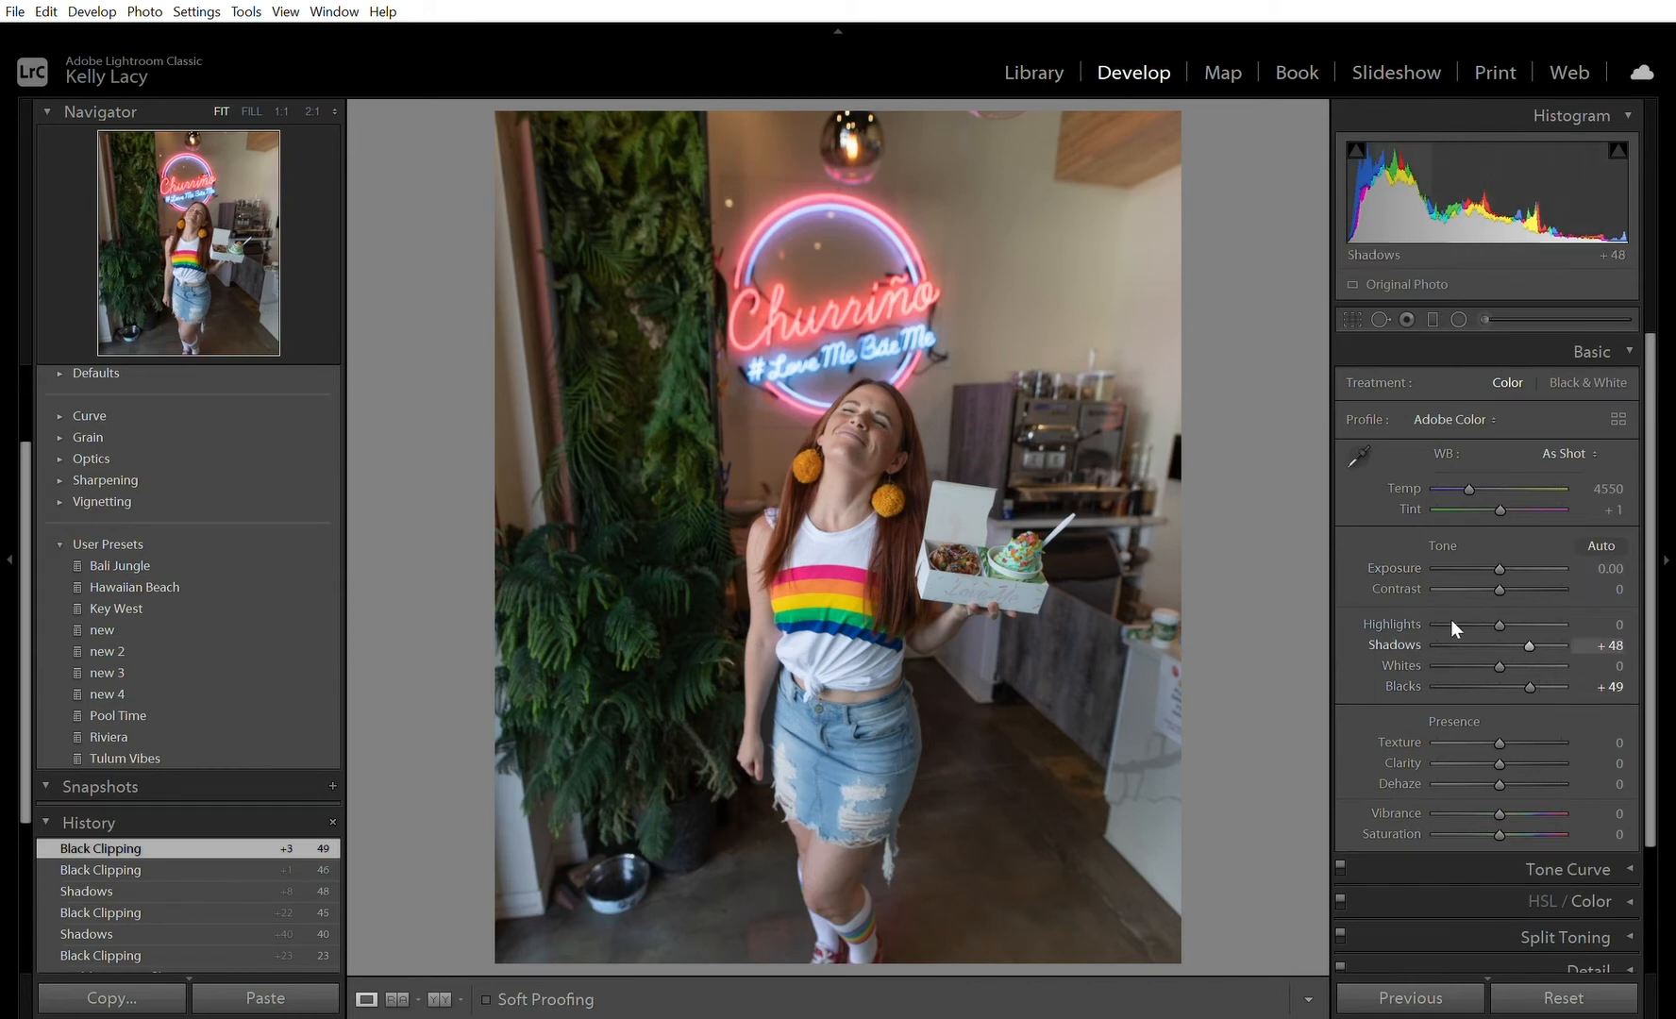
{"action": "double_click", "coordinate": [1392, 643]}
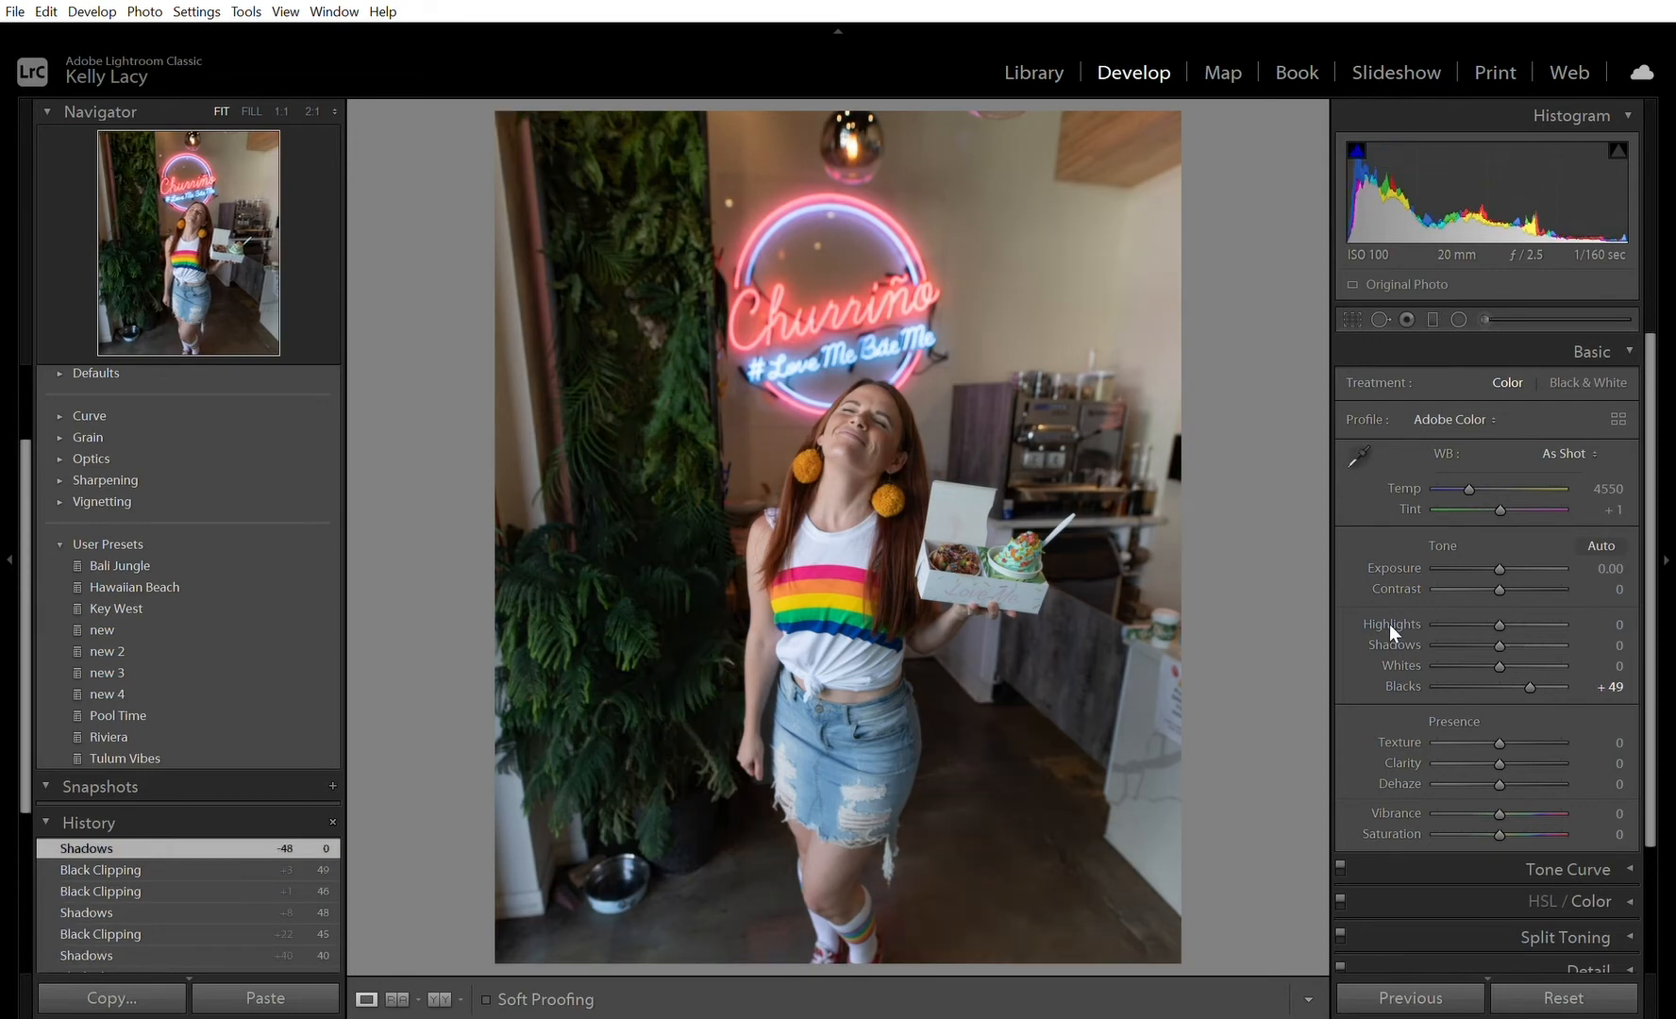
{"action": "double_click", "coordinate": [1399, 678]}
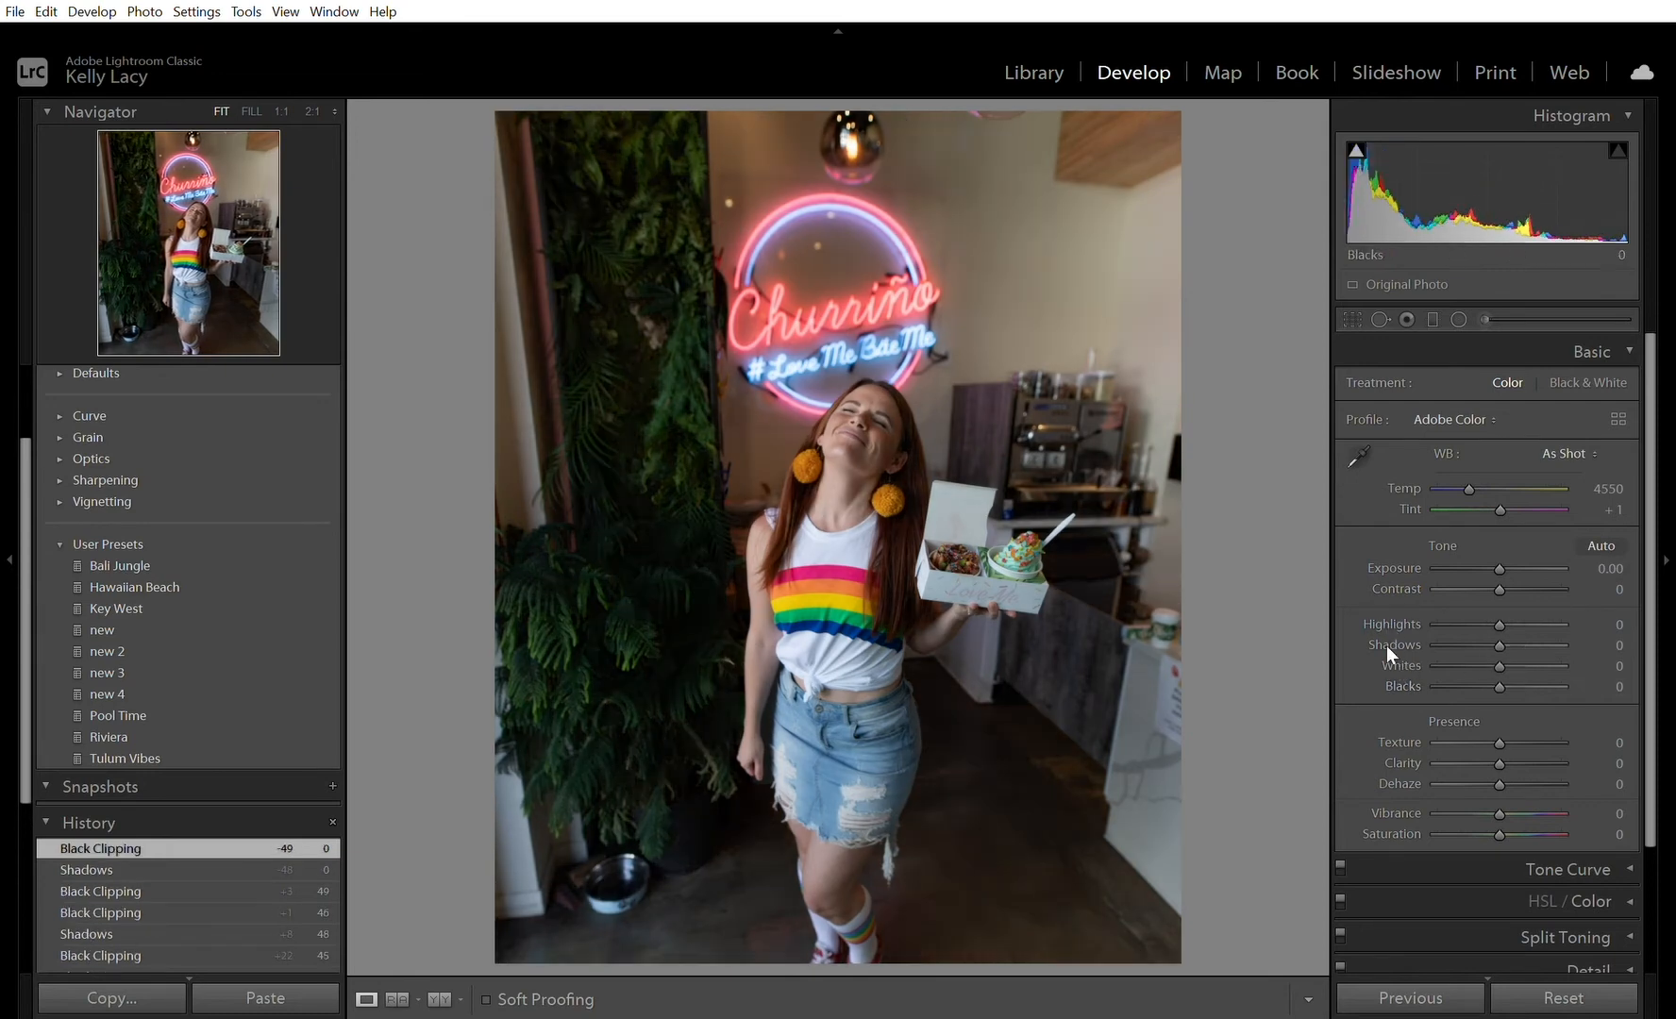
Step: Try brightening the whole photo with Exposure at +1.49 and +1.01, and reset the exposure
{"action": "left_click_drag", "start_coordinate": [1500, 569], "coordinate": [1520, 546]}
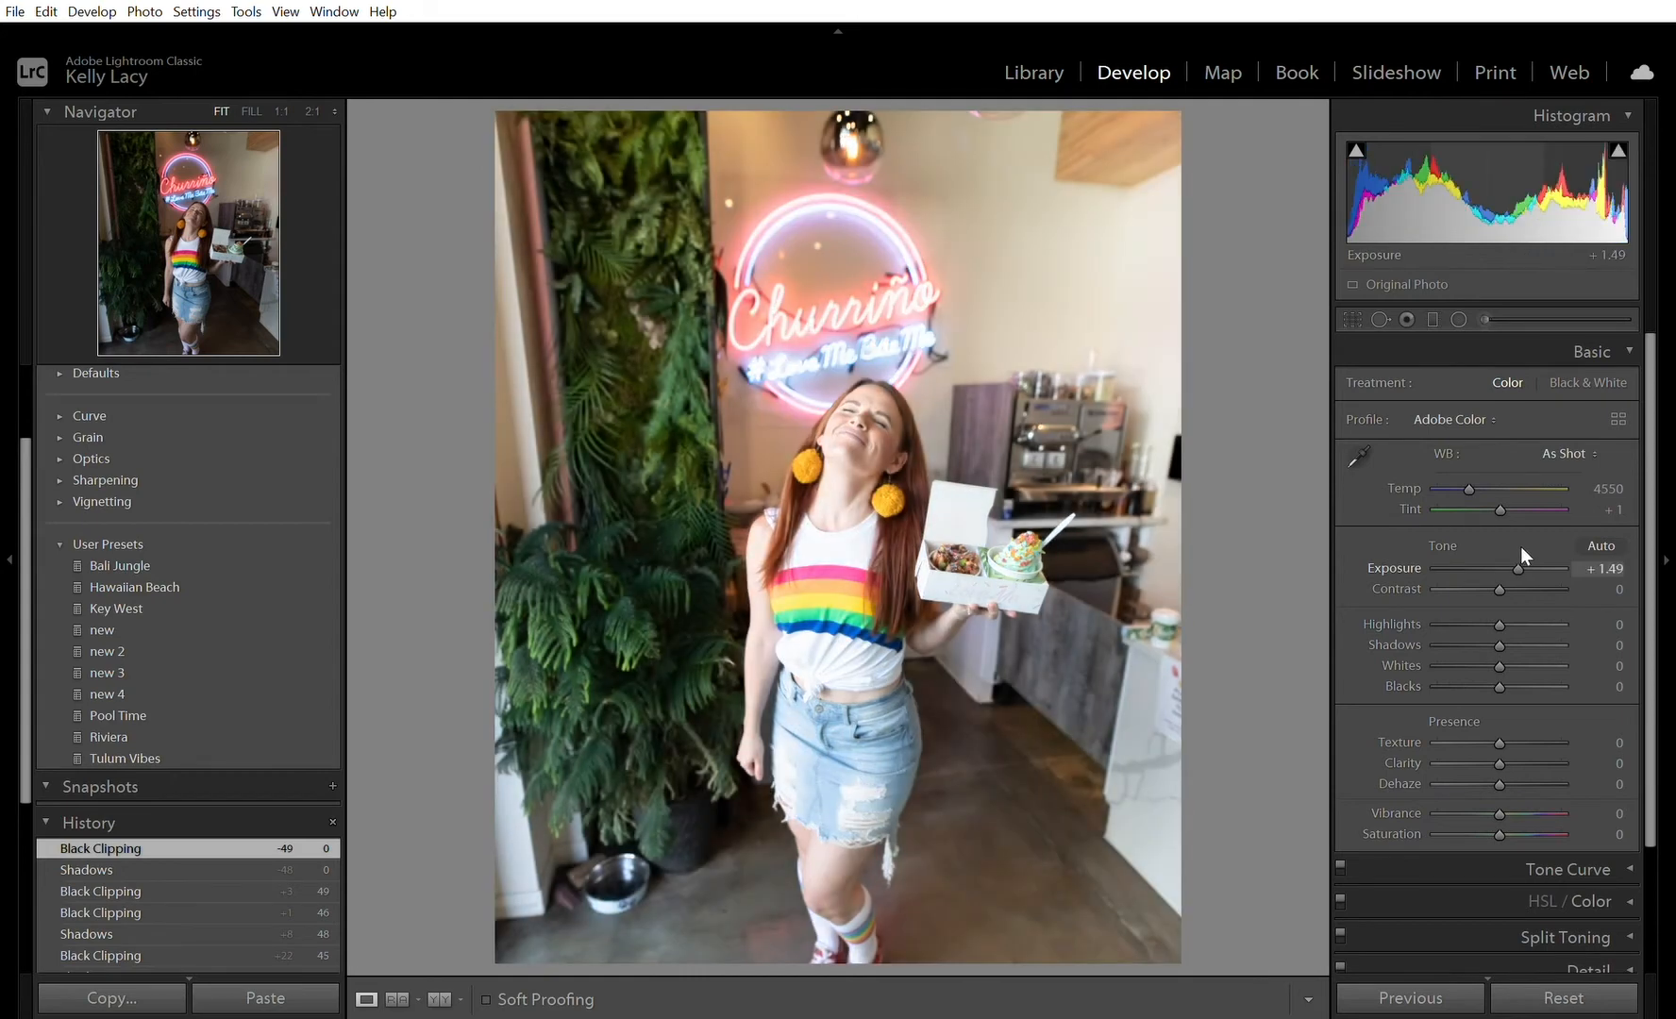
{"action": "left_click_drag", "start_coordinate": [1520, 546], "coordinate": [1516, 546]}
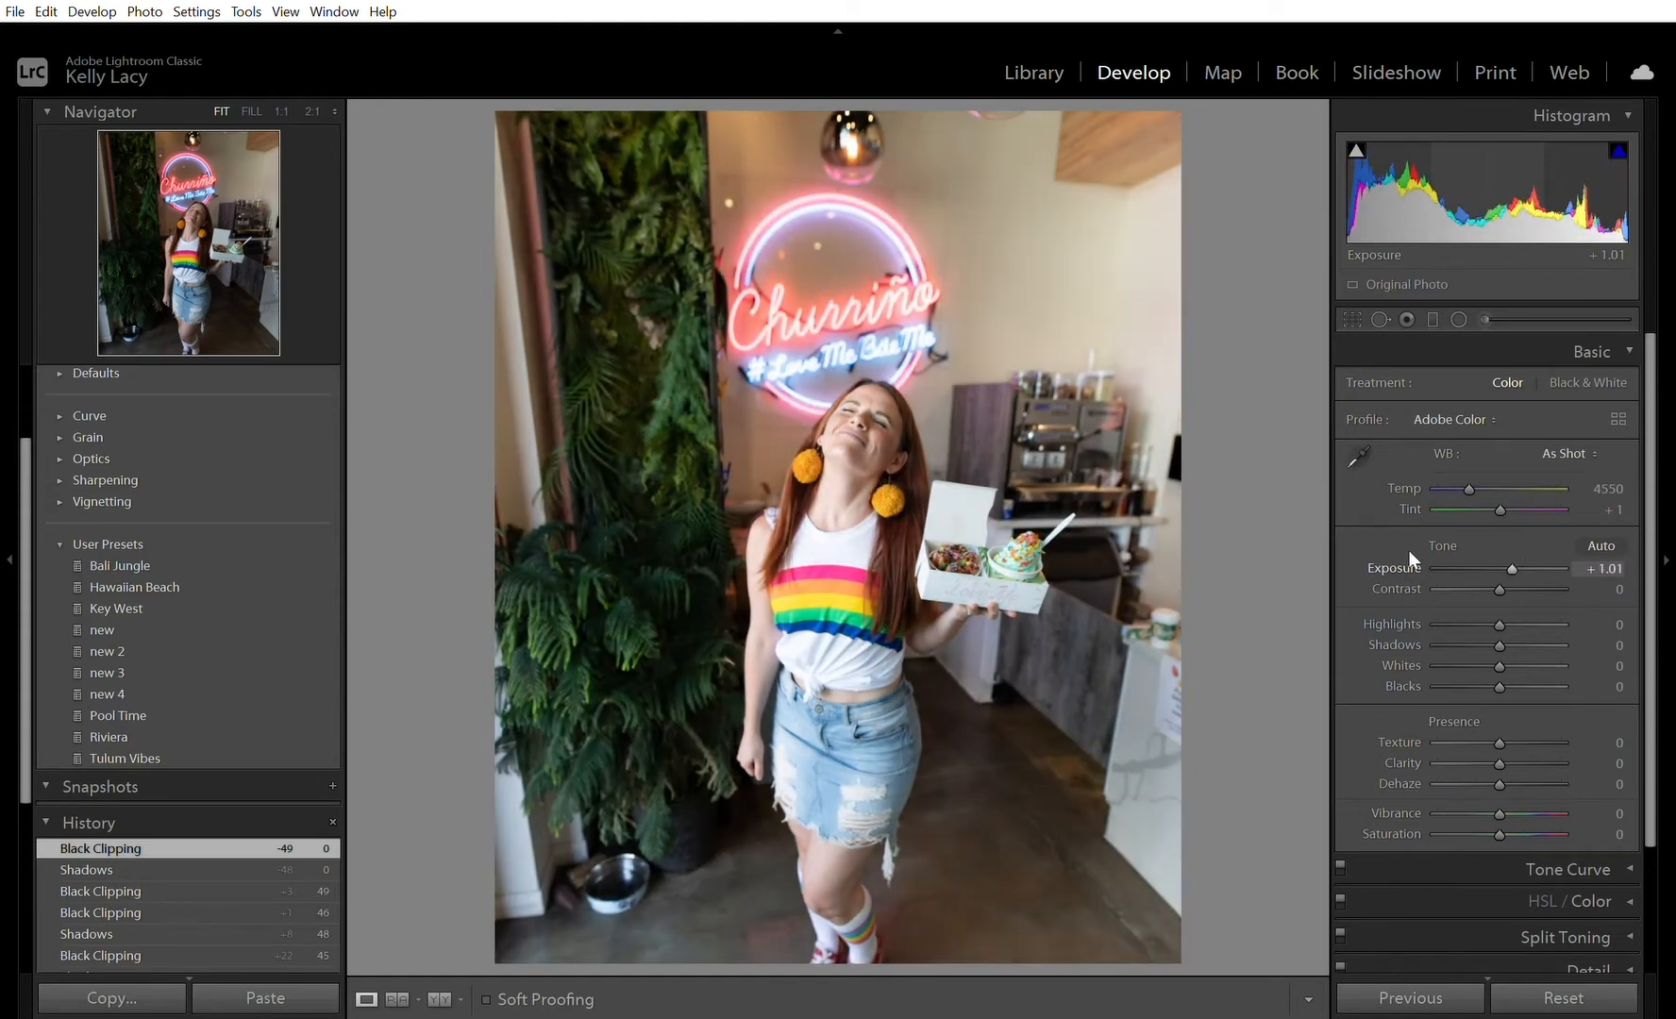
{"action": "double_click", "coordinate": [1403, 549]}
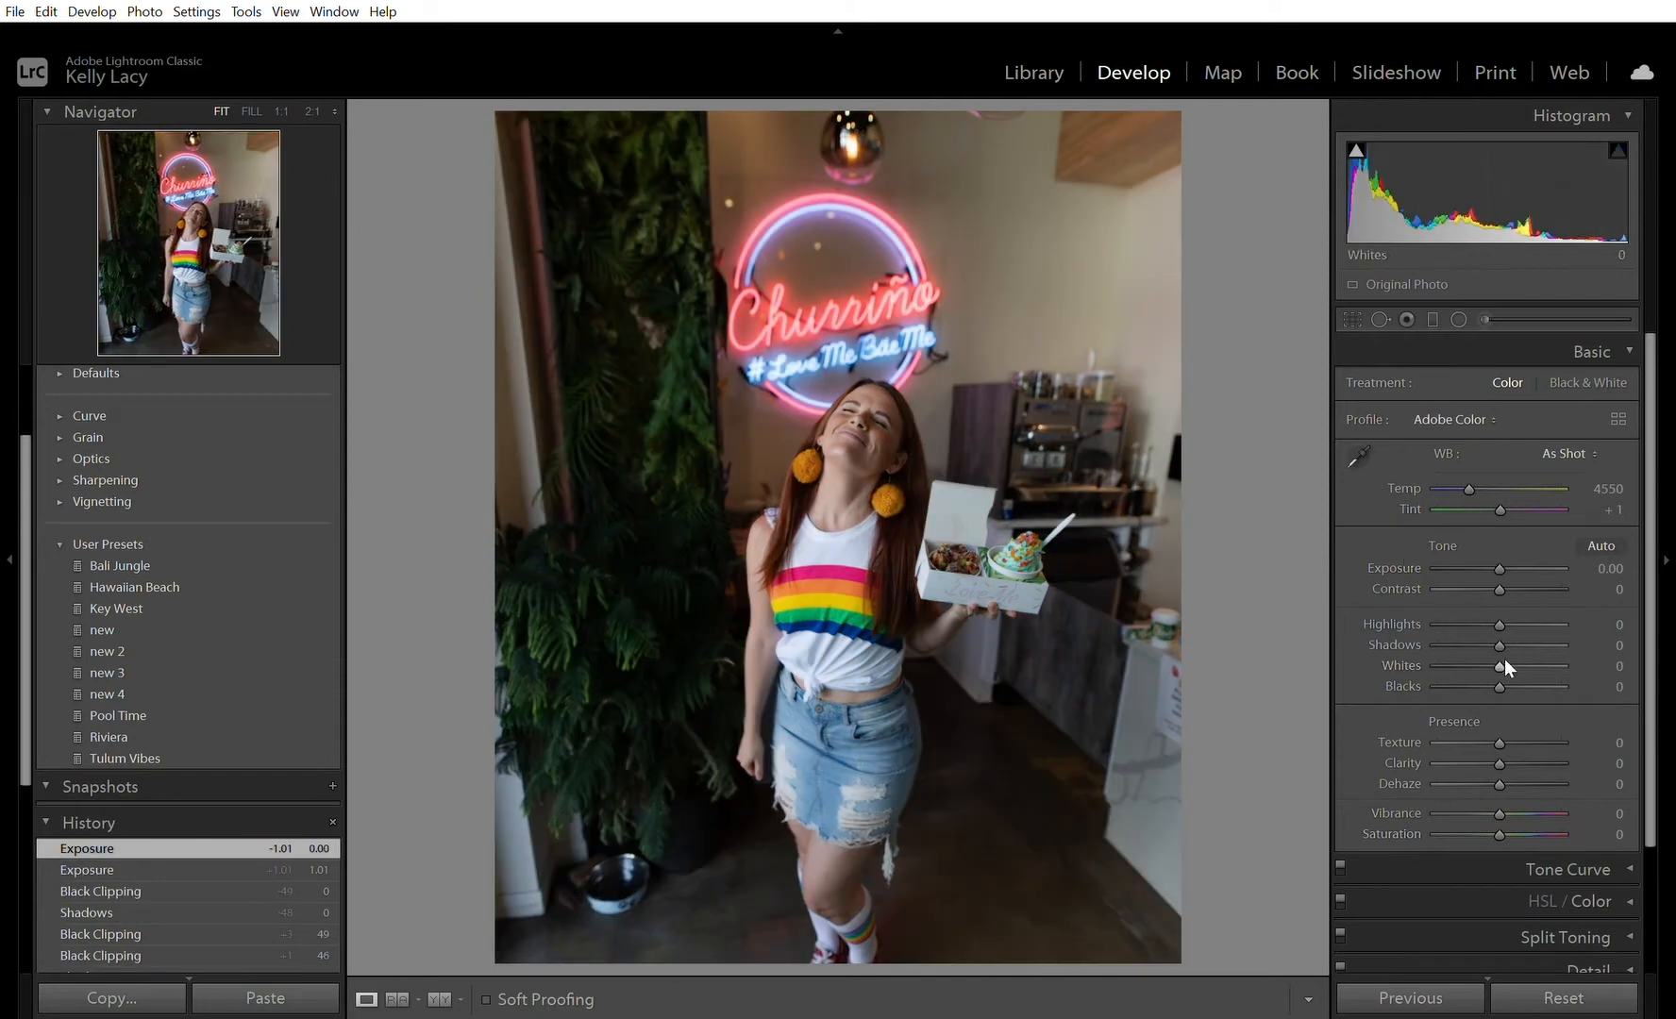
Step: Set Shadows to +57, Whites to +56, Blacks to +58, Highlights to −15, Contrast to +10 and Clarity to +30
{"action": "left_click_drag", "start_coordinate": [1503, 629], "coordinate": [1525, 667]}
{"action": "left_click_drag", "start_coordinate": [1523, 629], "coordinate": [1530, 624]}
{"action": "mouse_move", "coordinate": [1528, 663]}
{"action": "left_mouse_down"}
{"action": "mouse_move", "coordinate": [1502, 645]}
{"action": "mouse_move", "coordinate": [1536, 644]}
{"action": "mouse_move", "coordinate": [1536, 663]}
{"action": "mouse_move", "coordinate": [1532, 623]}
{"action": "mouse_move", "coordinate": [1533, 661]}
{"action": "left_mouse_up"}
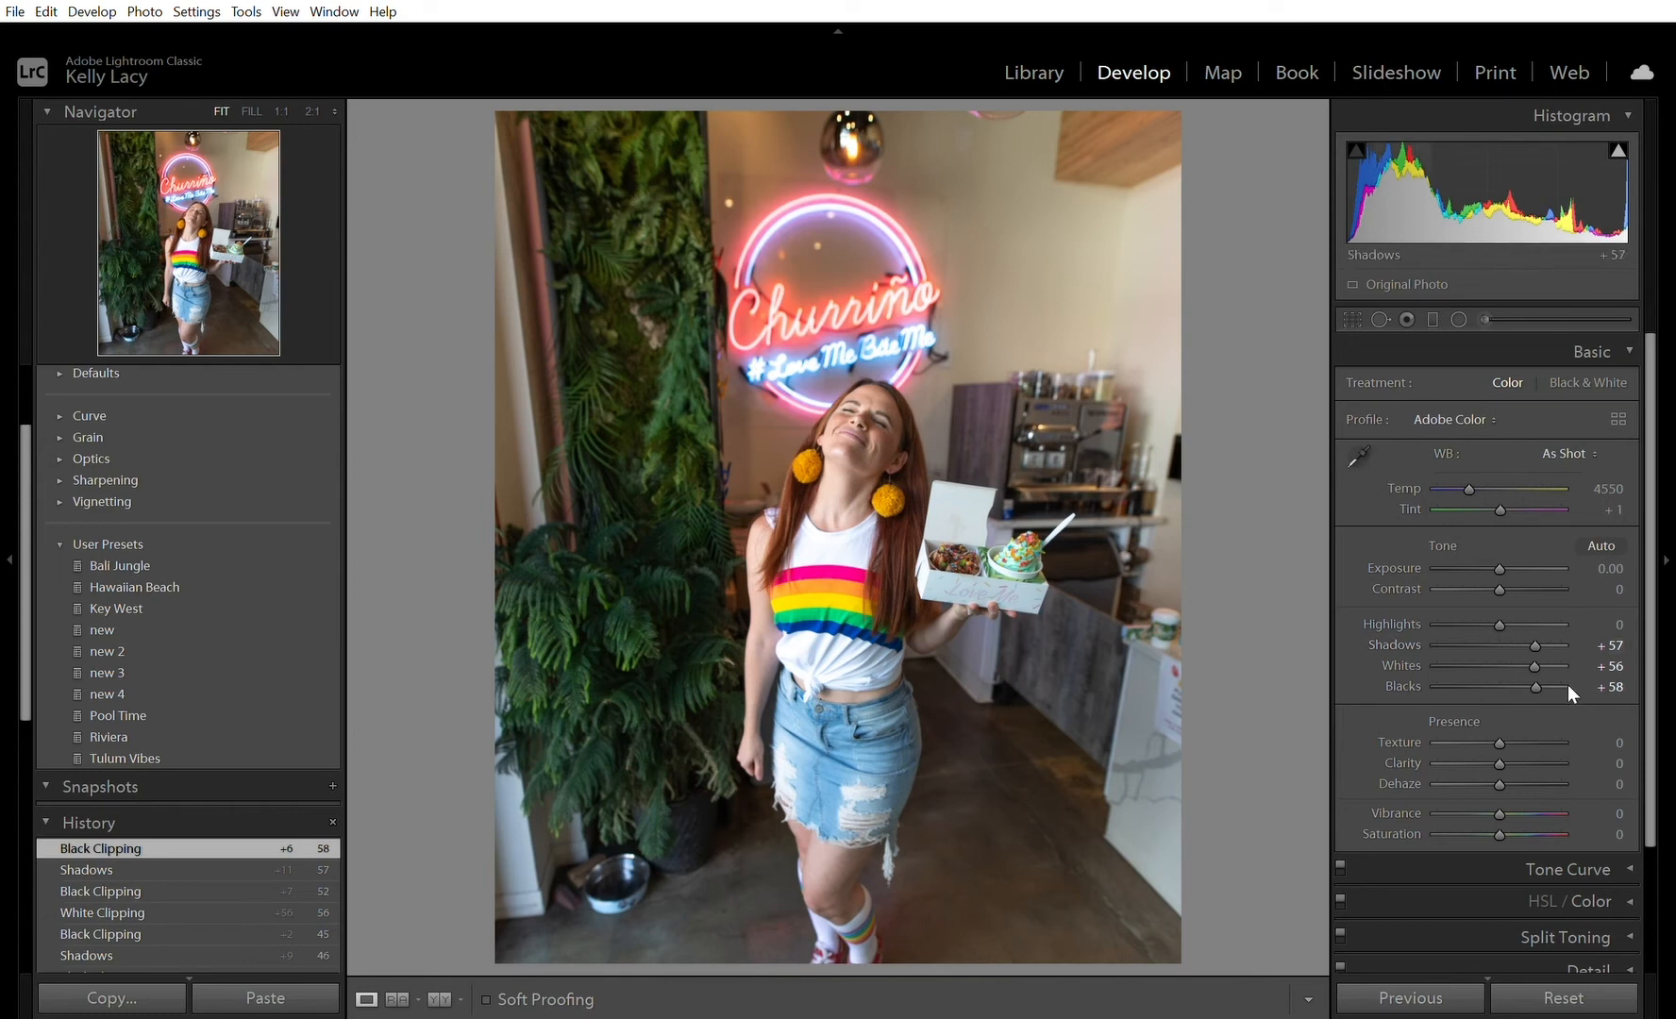
{"action": "left_click", "coordinate": [1484, 605]}
{"action": "left_click_drag", "start_coordinate": [1483, 605], "coordinate": [1510, 567]}
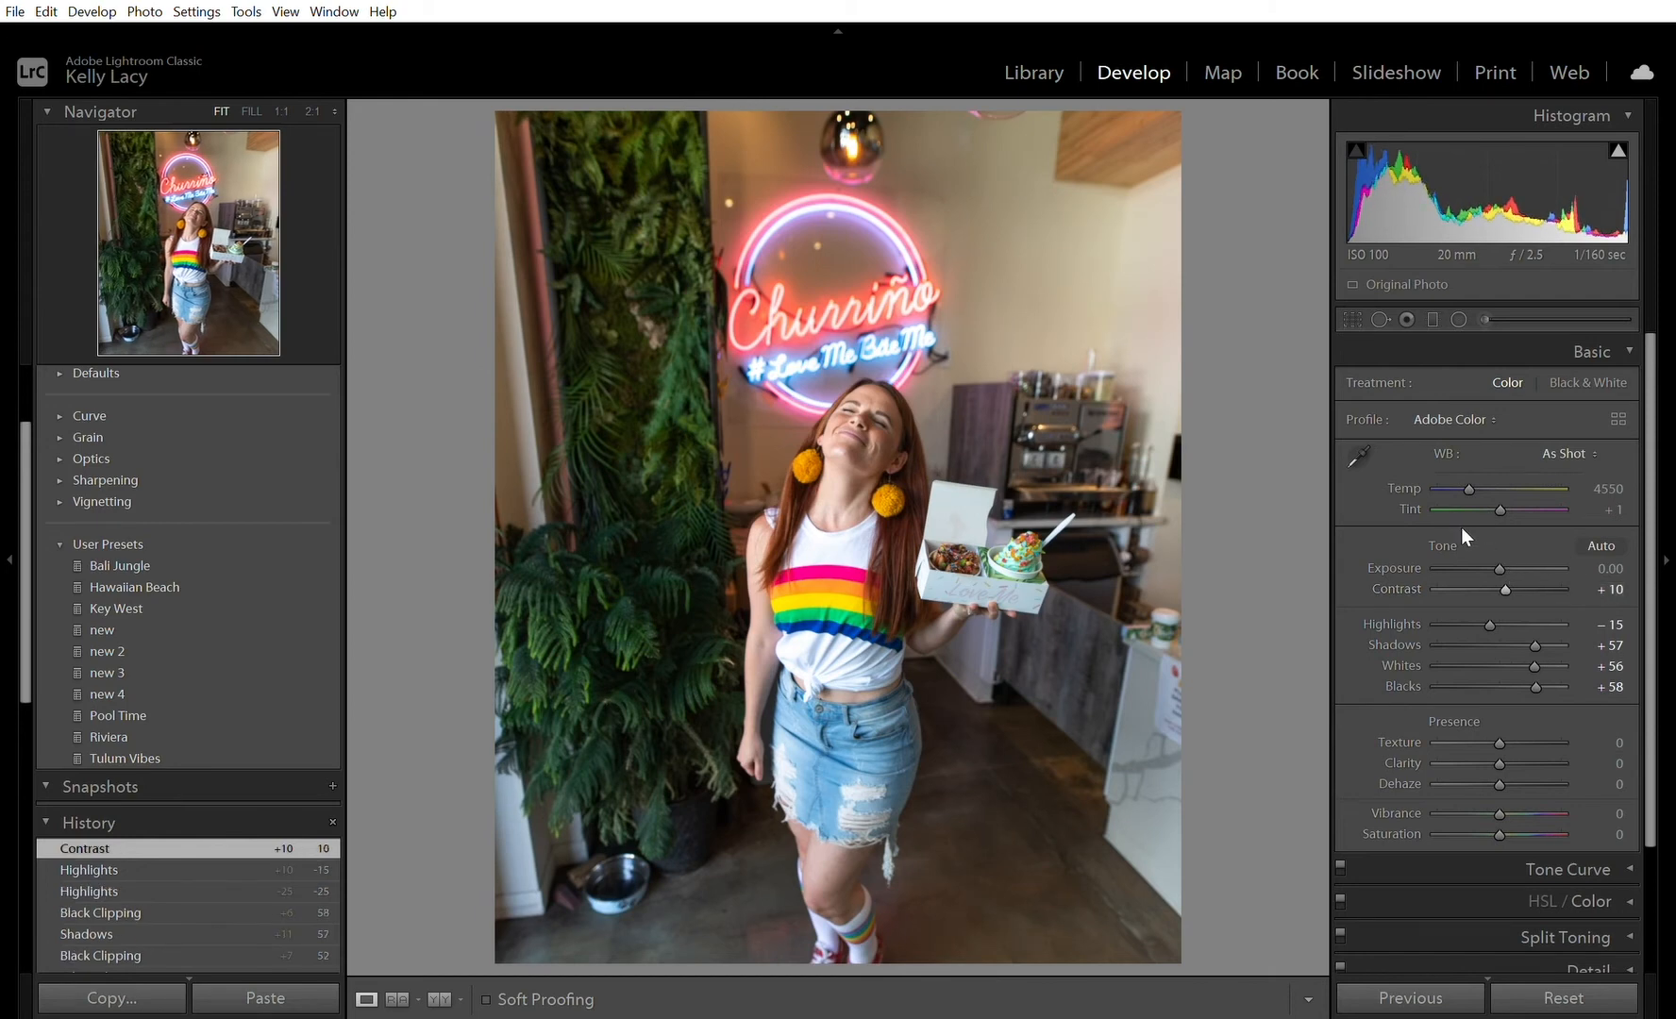
{"action": "left_click", "coordinate": [1520, 740]}
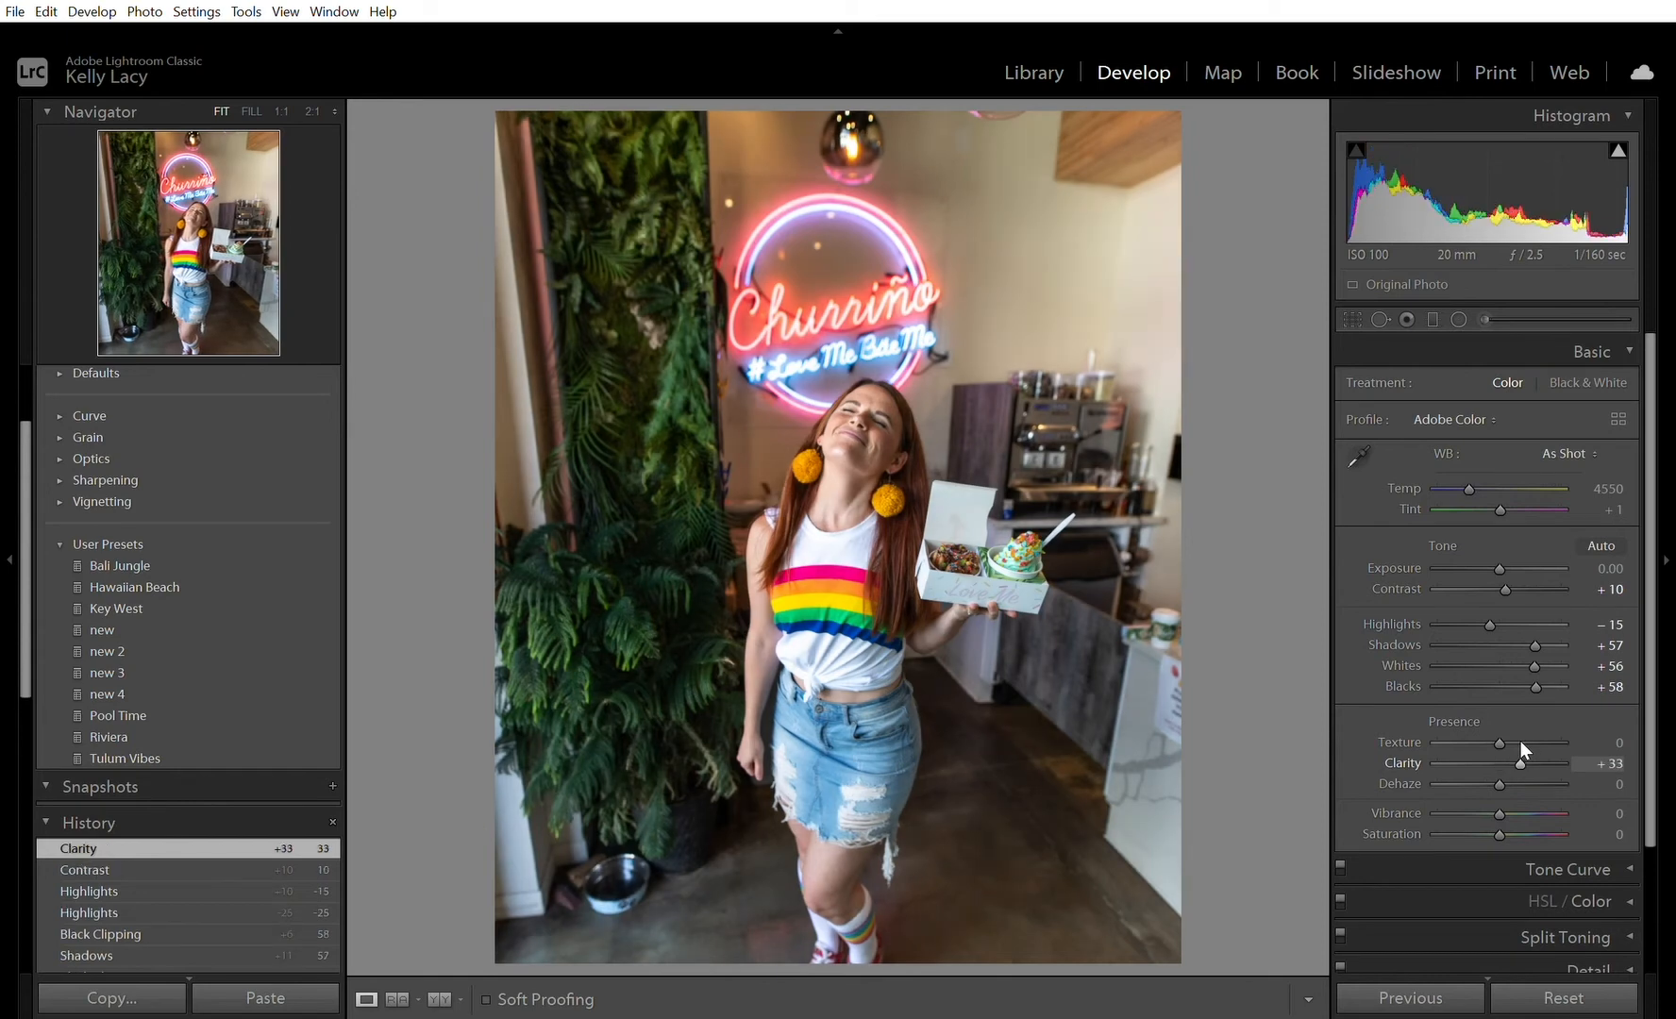
{"action": "mouse_move", "coordinate": [1520, 743]}
{"action": "left_mouse_down"}
{"action": "mouse_move", "coordinate": [1476, 736]}
{"action": "mouse_move", "coordinate": [1519, 749]}
{"action": "left_mouse_up"}
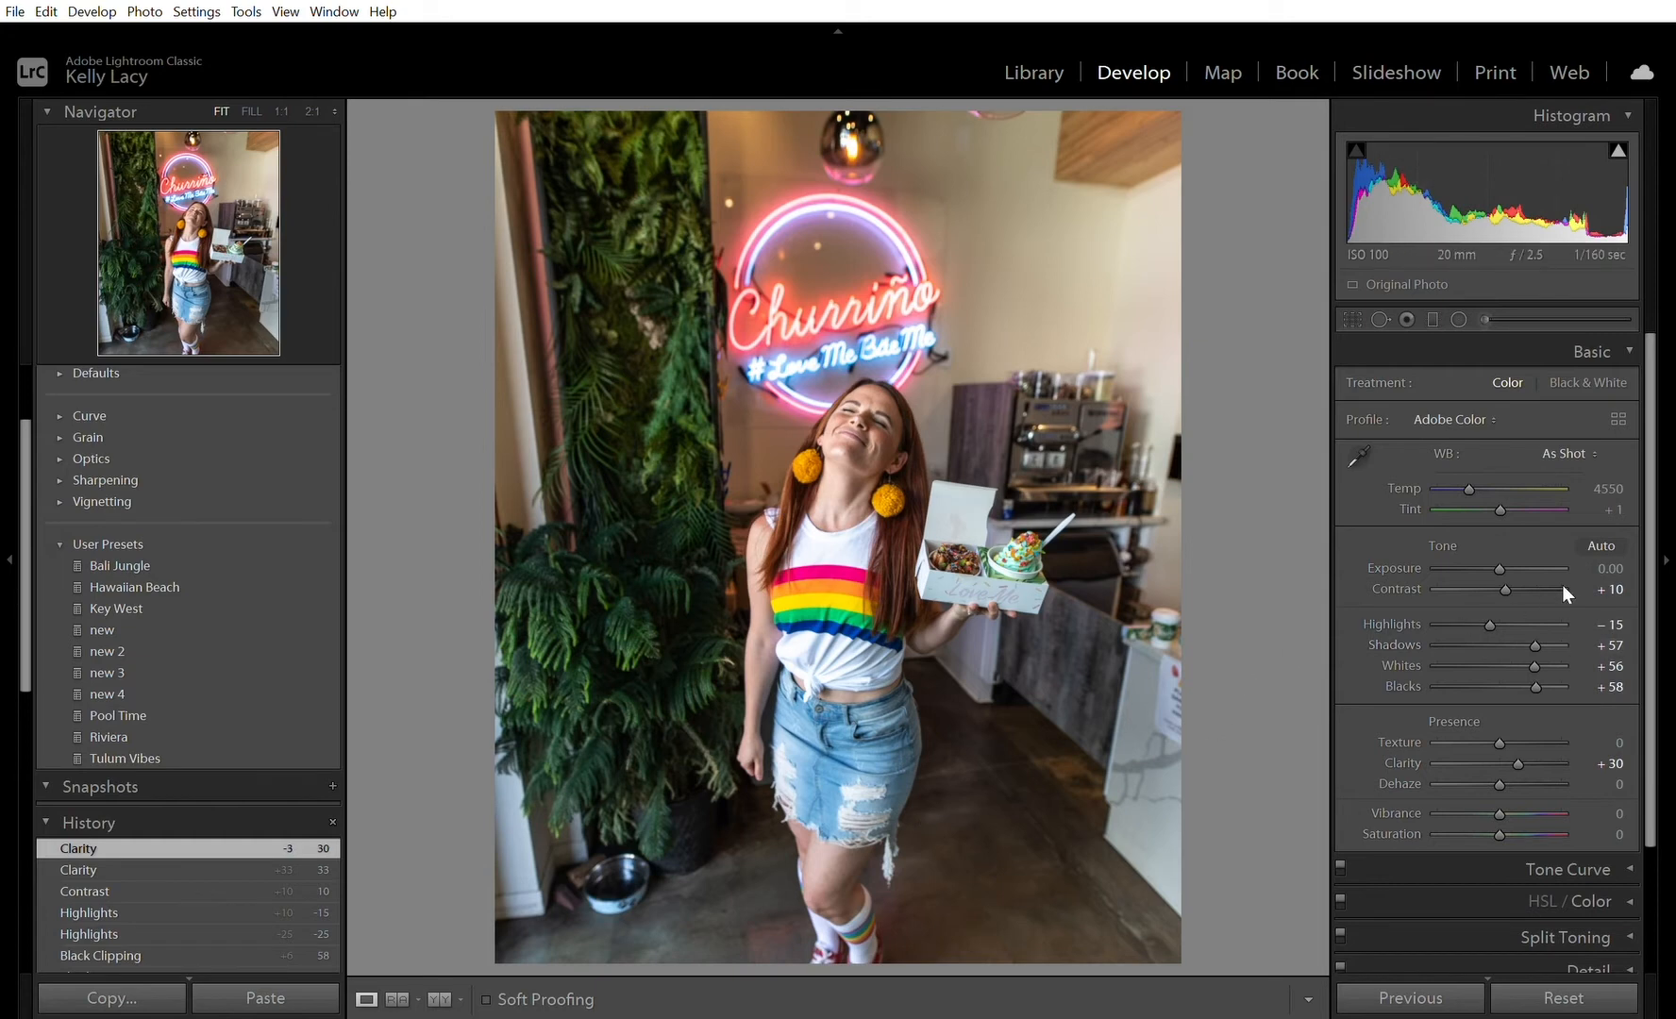
Step: Try lowering Contrast to −40 and compare the edit with the original photo
{"action": "left_click_drag", "start_coordinate": [1508, 563], "coordinate": [1473, 579]}
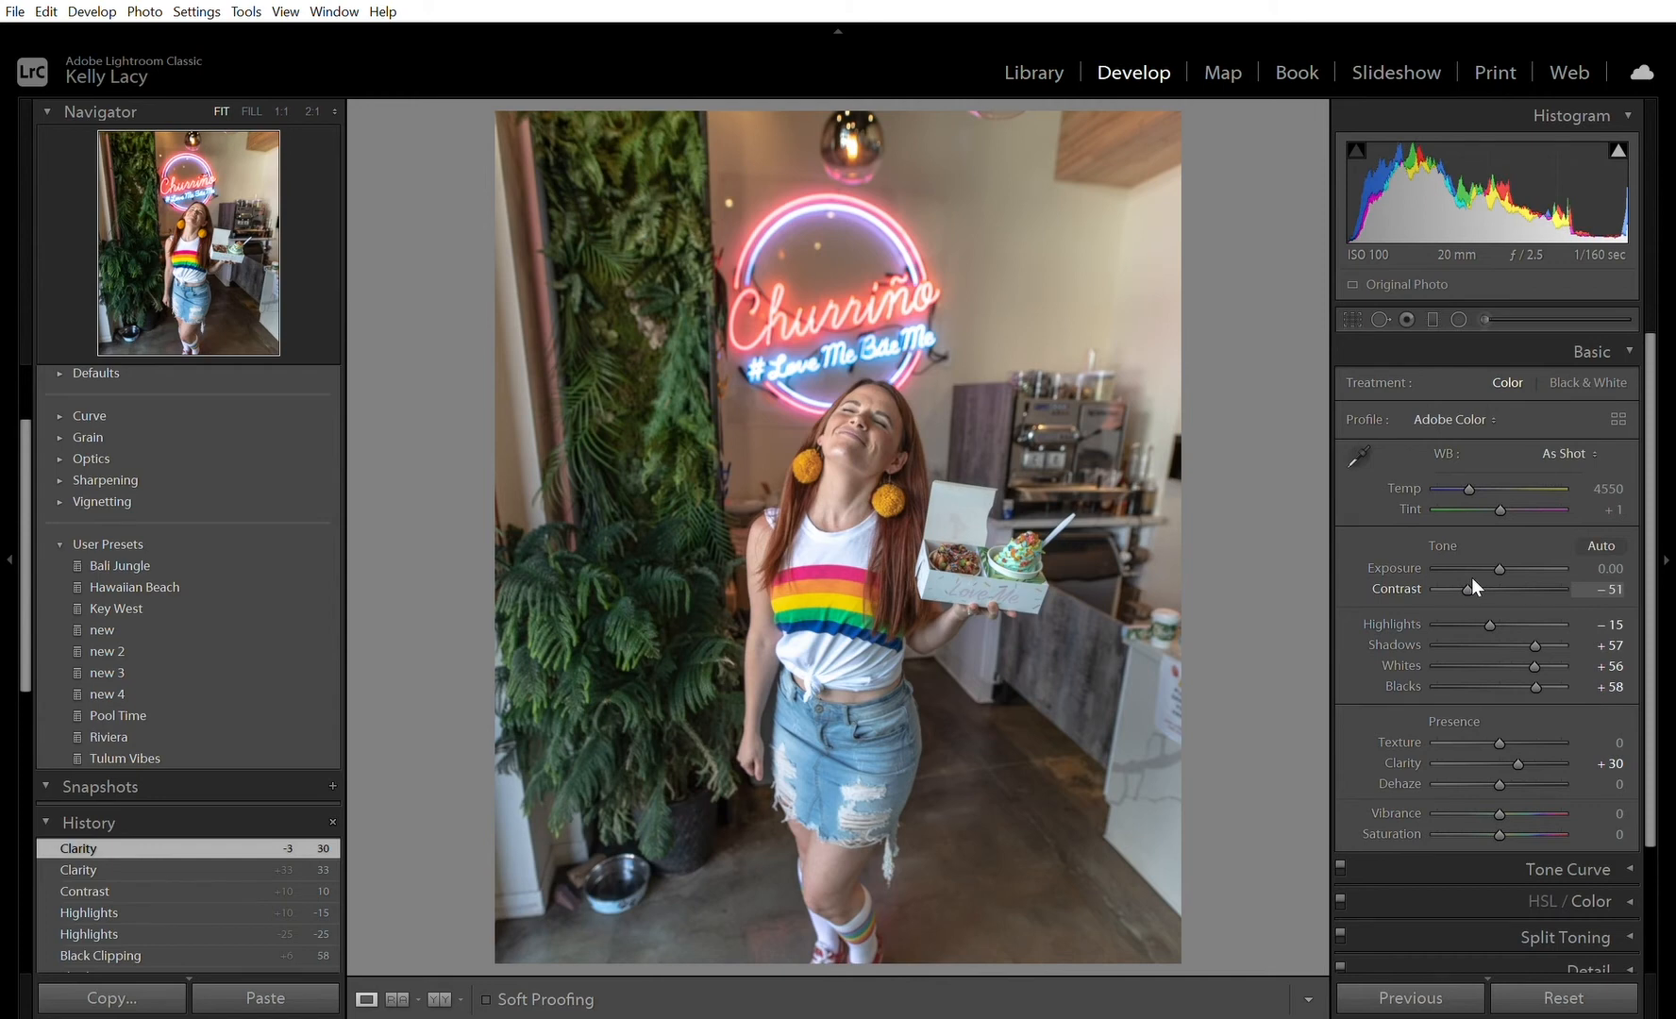
{"action": "left_click_drag", "start_coordinate": [1473, 579], "coordinate": [1478, 579]}
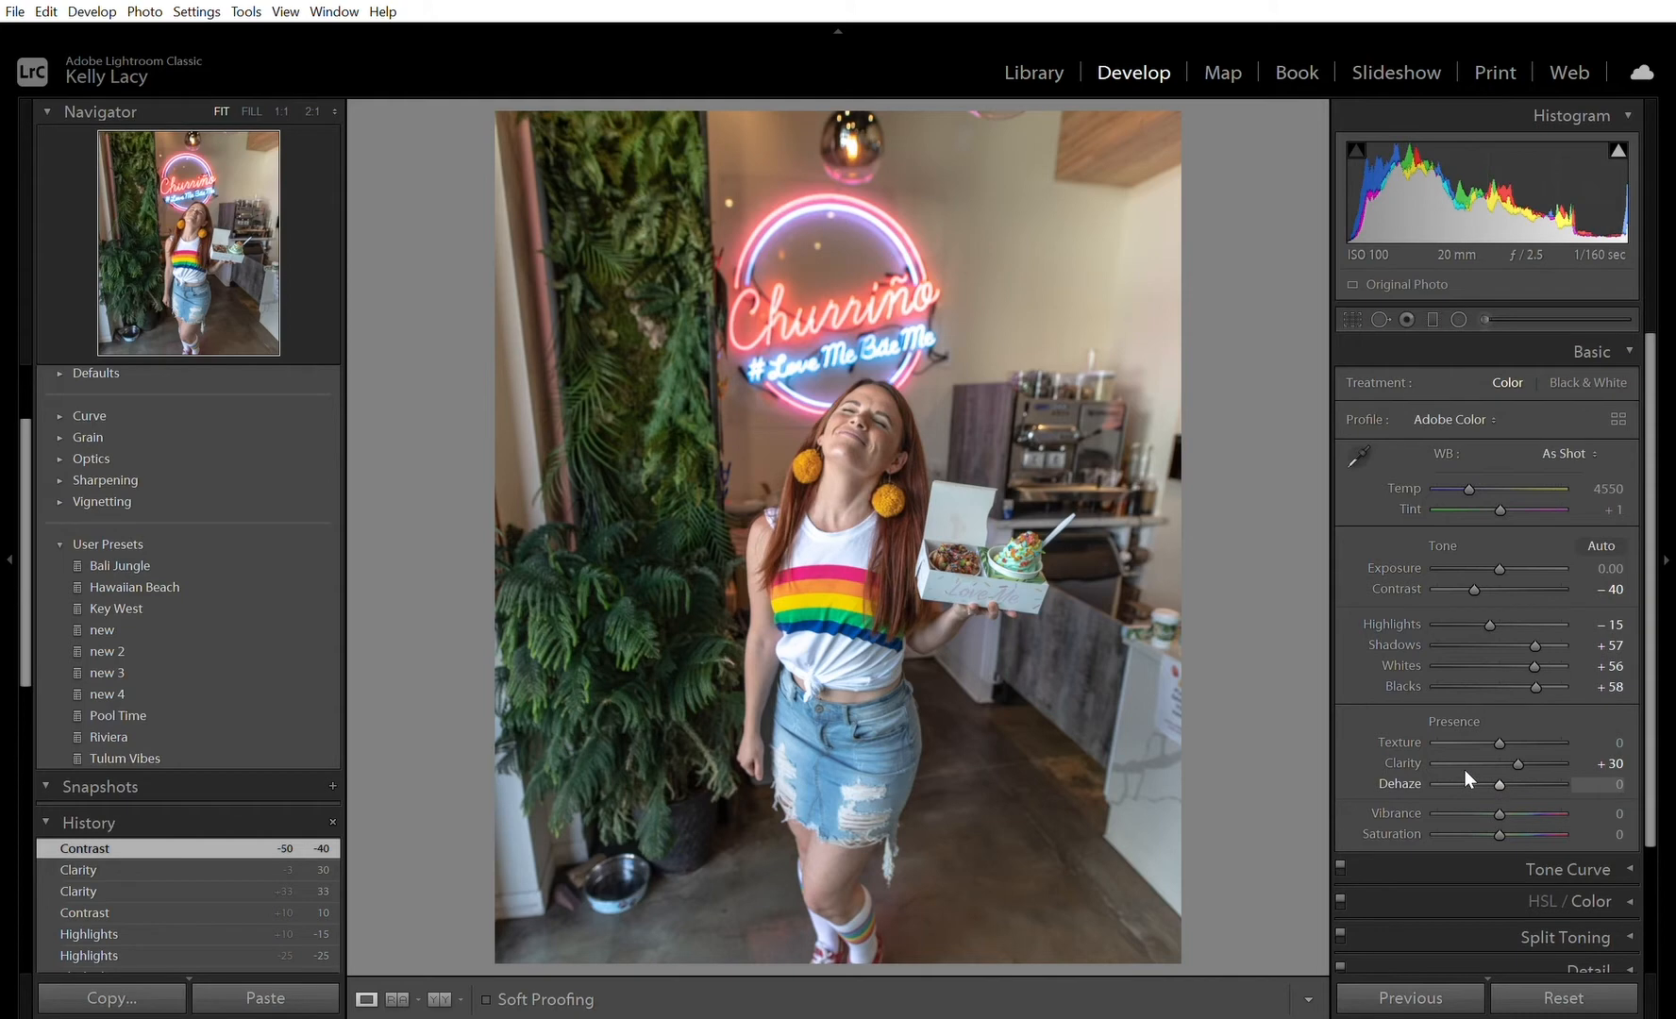
{"action": "key", "text": "backslash"}
{"action": "key", "text": "backslash"}
Step: Refine the tone with Contrast at +11, Shadows at +67, Whites and Blacks at +62, and Clarity at +13
{"action": "left_click_drag", "start_coordinate": [1476, 580], "coordinate": [1508, 574]}
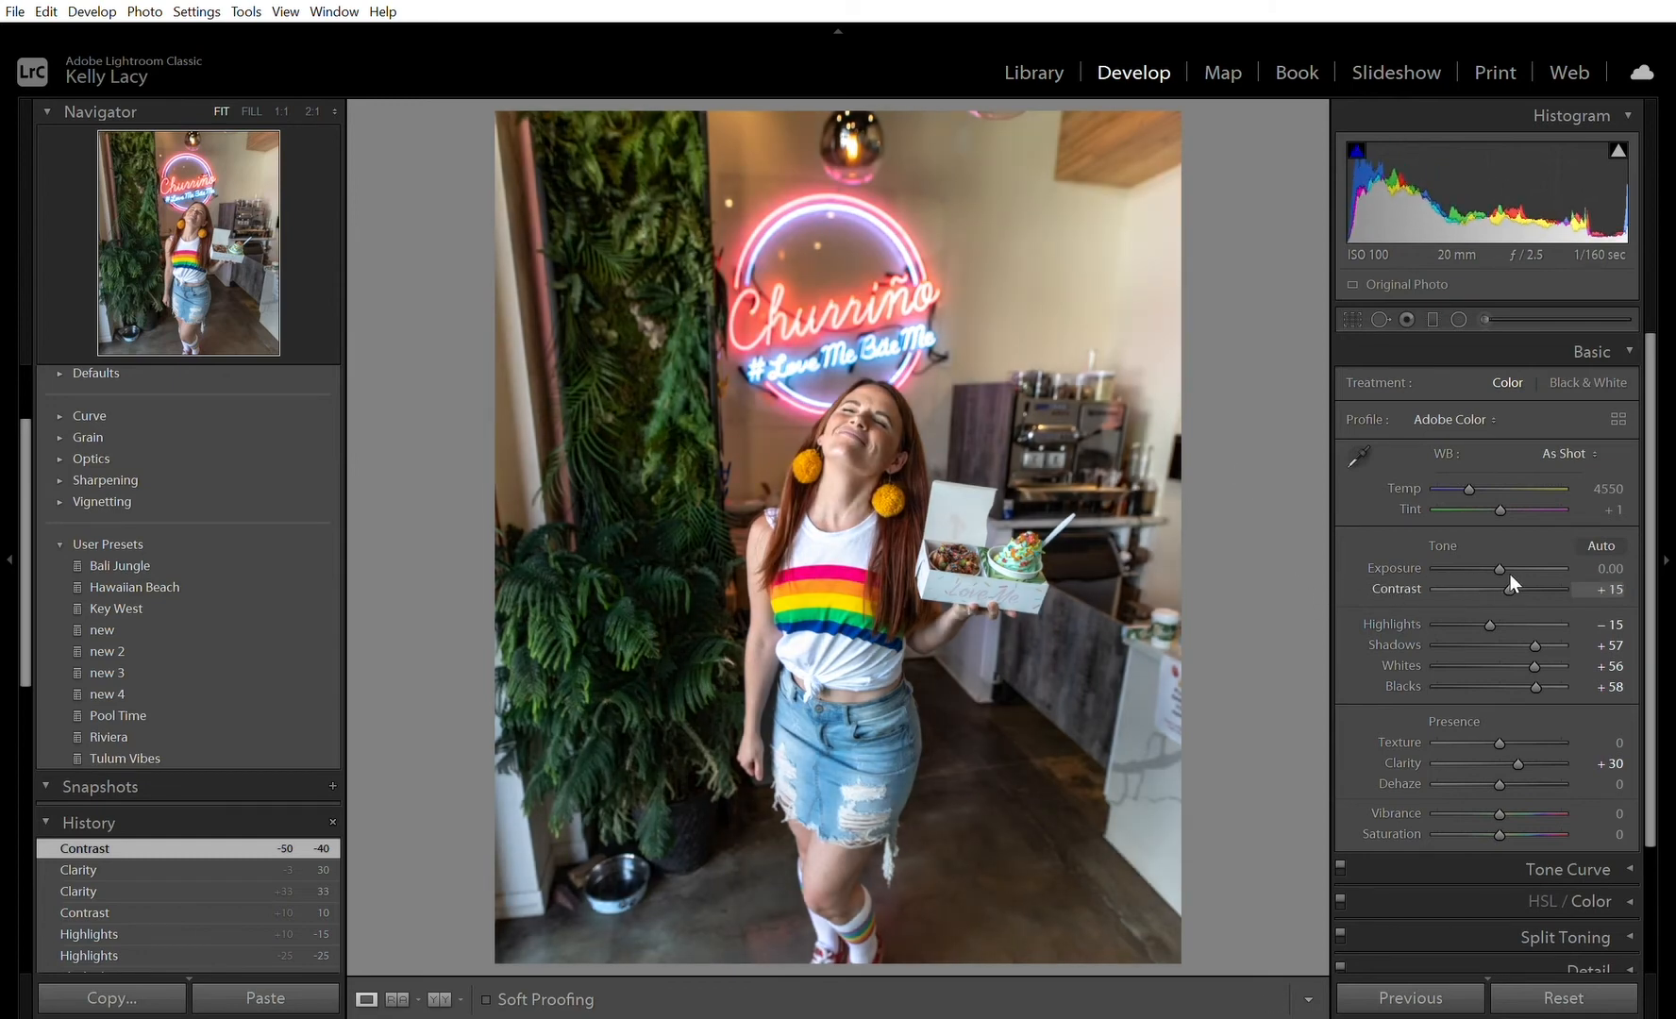
{"action": "left_click_drag", "start_coordinate": [1535, 686], "coordinate": [1538, 686]}
{"action": "left_click_drag", "start_coordinate": [1535, 645], "coordinate": [1540, 666]}
{"action": "left_click_drag", "start_coordinate": [1513, 567], "coordinate": [1507, 565]}
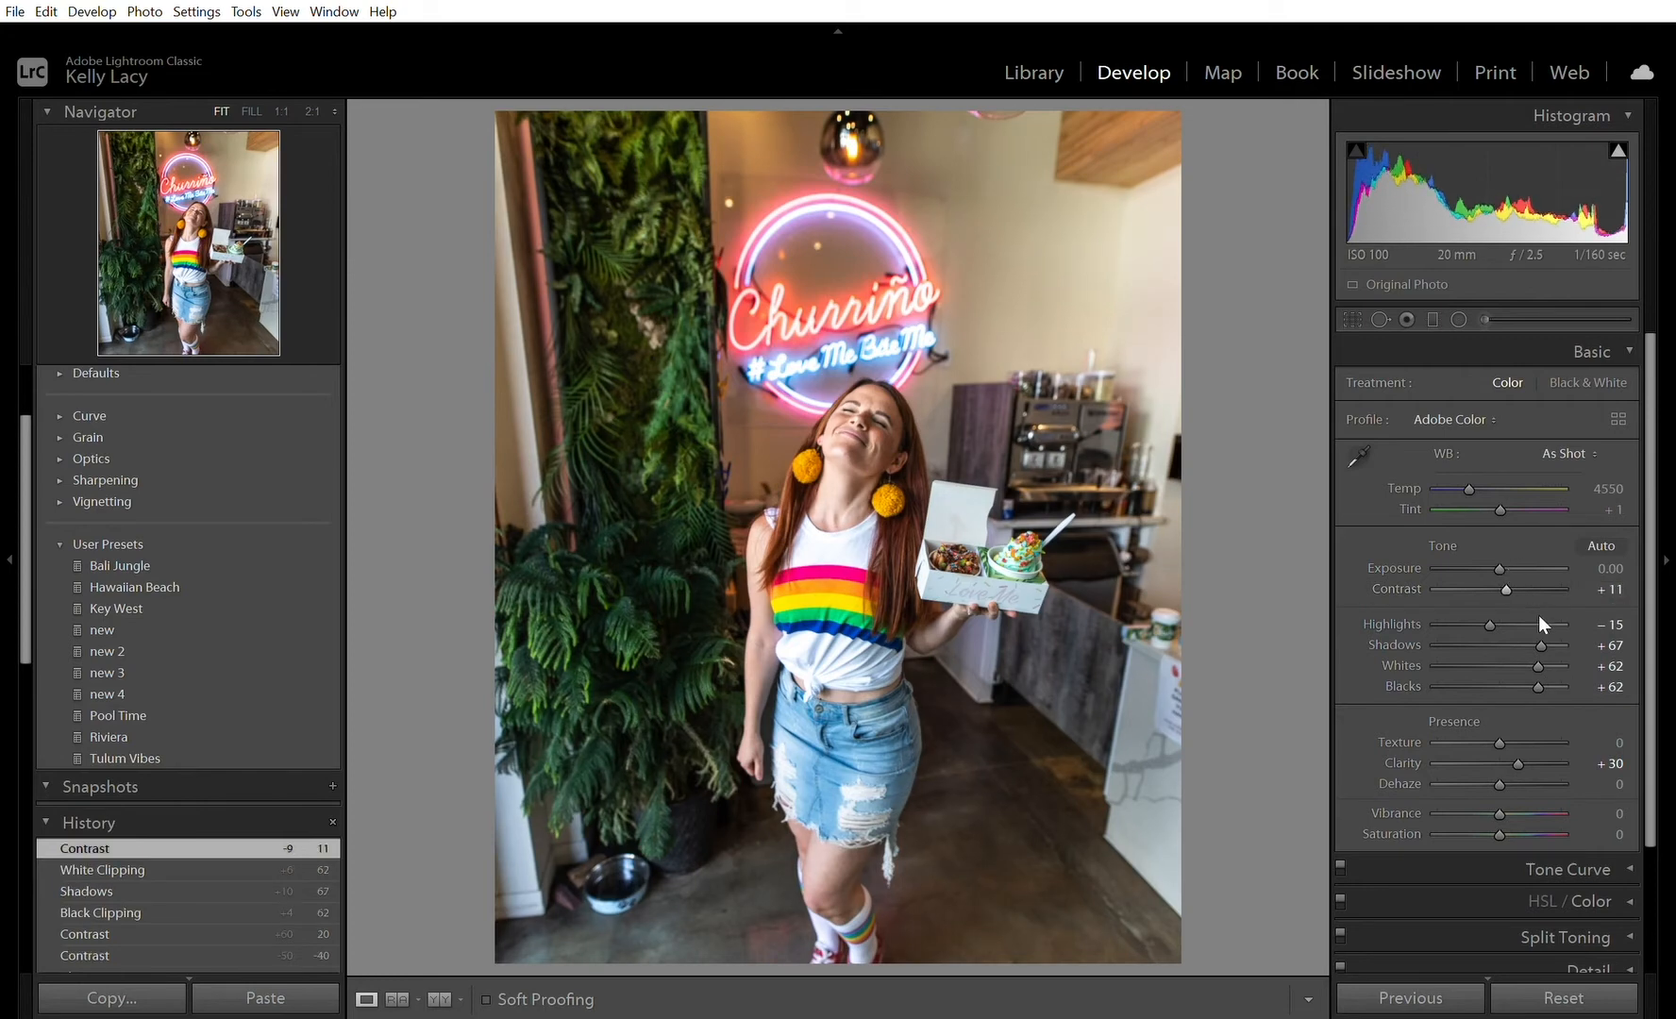
{"action": "left_click_drag", "start_coordinate": [1513, 749], "coordinate": [1510, 749]}
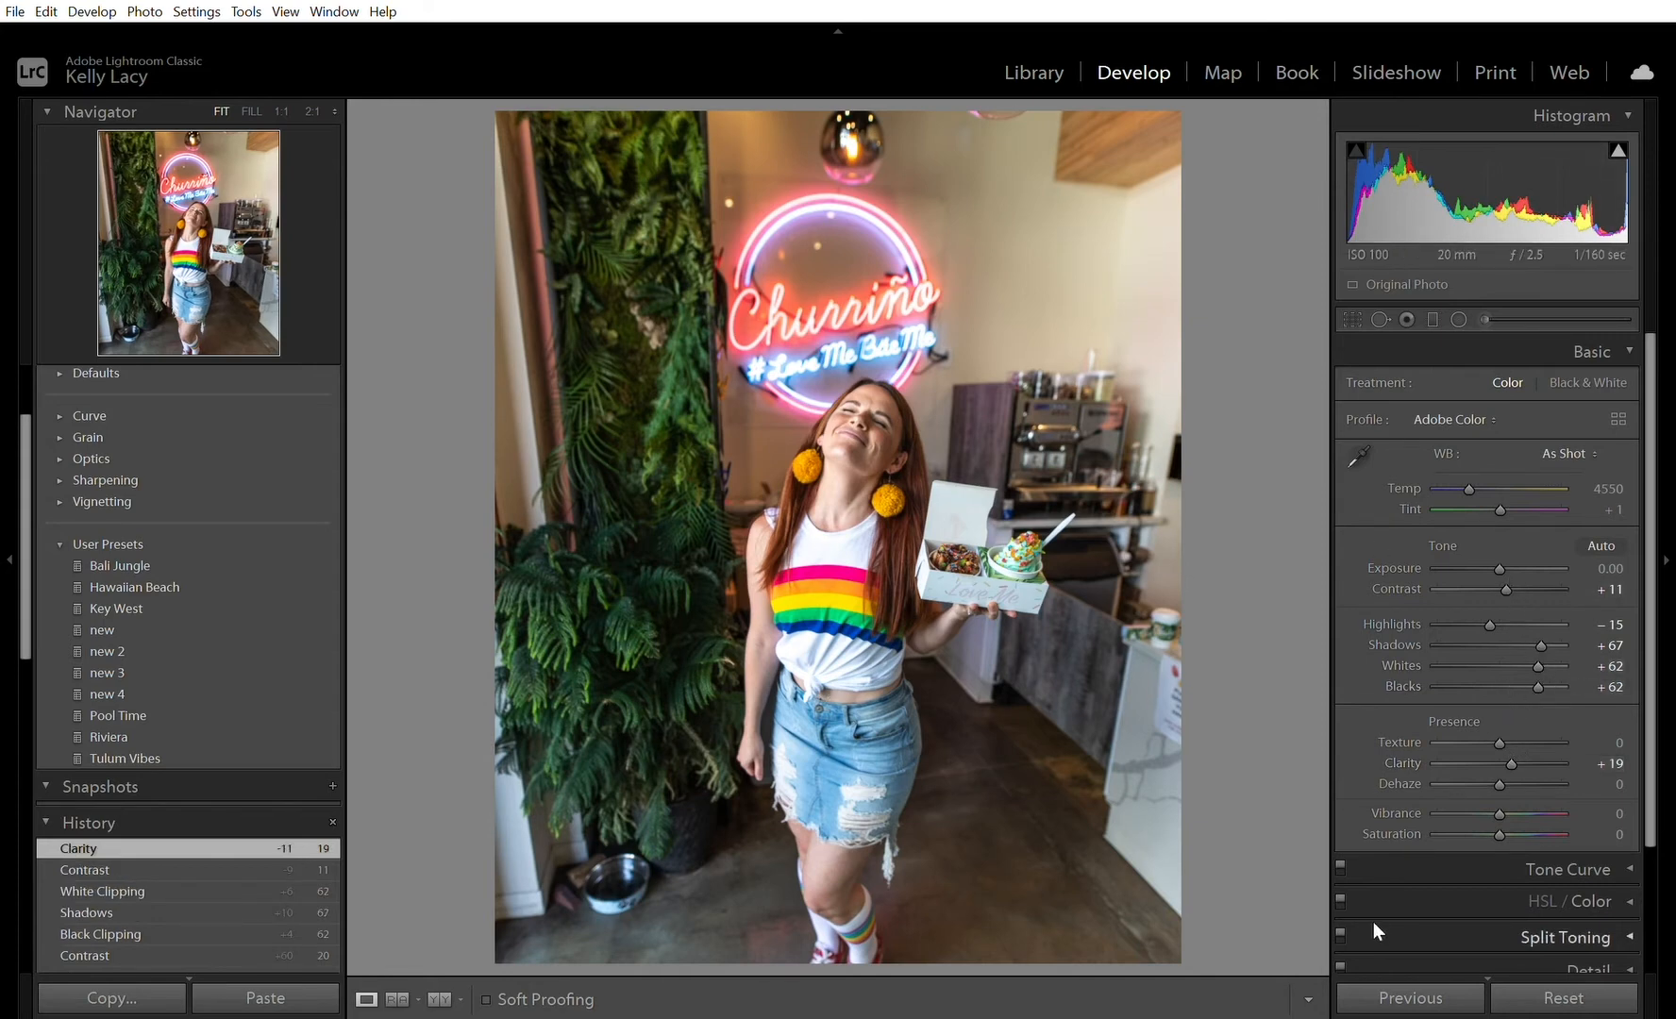
{"action": "left_click_drag", "start_coordinate": [1513, 745], "coordinate": [1508, 745]}
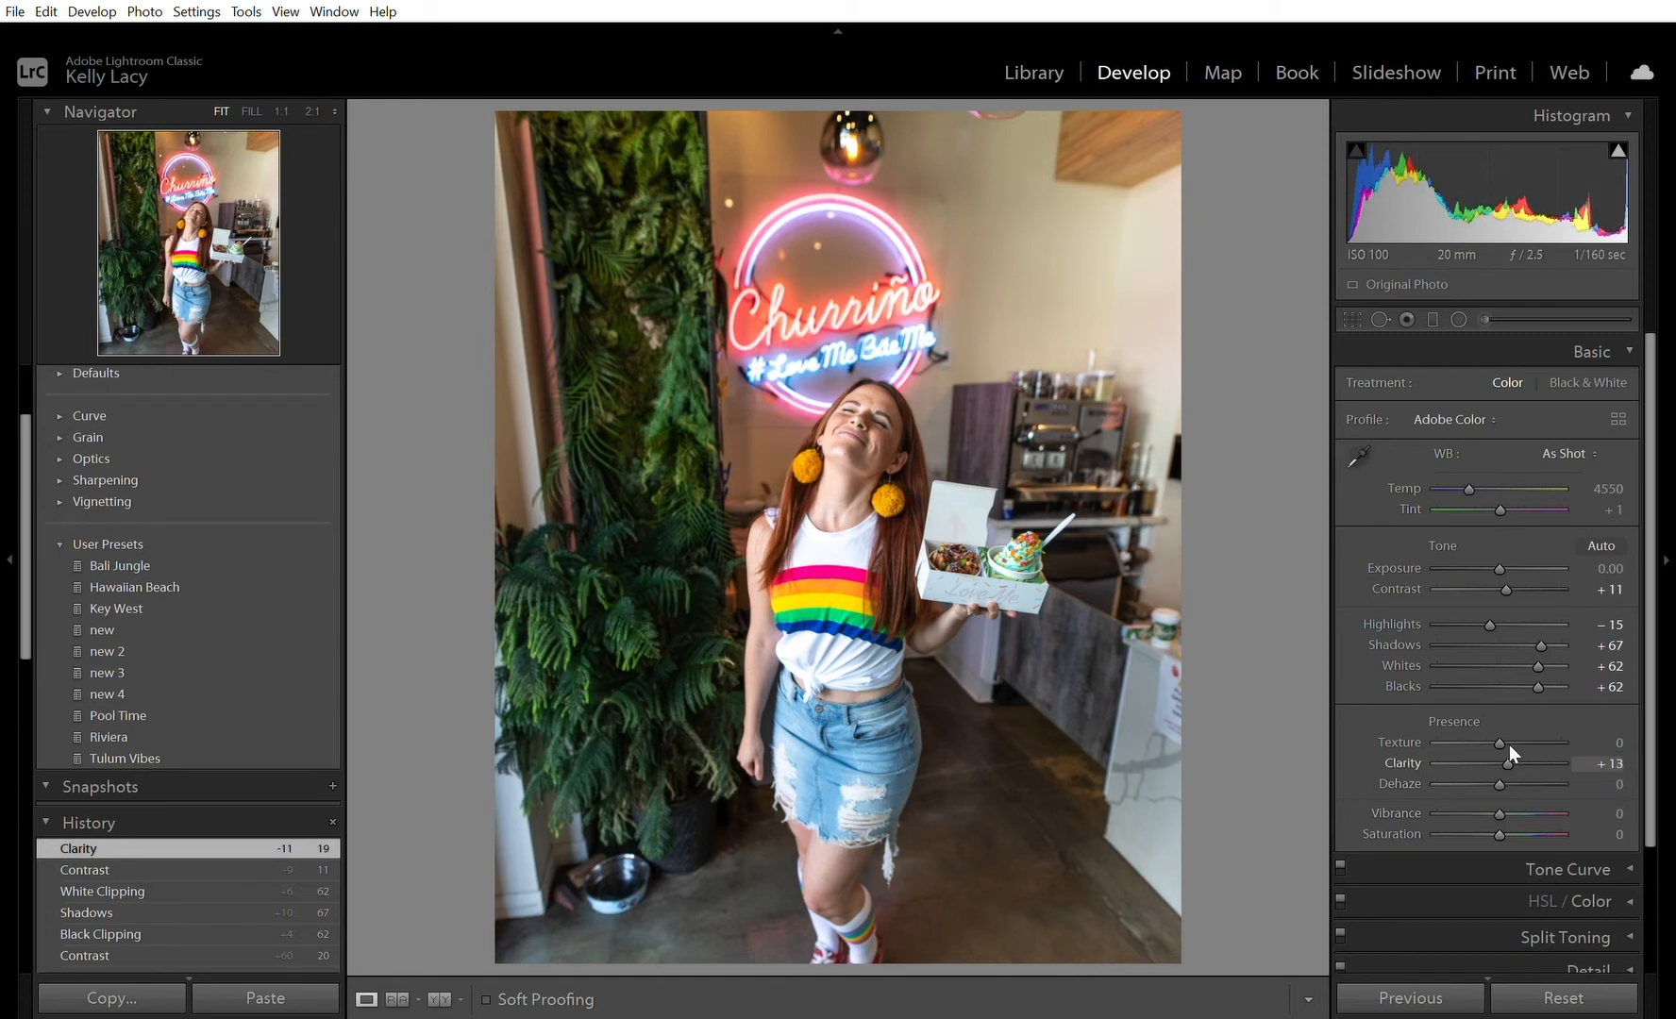
Step: Try different Vibrance and Saturation amounts, reset Saturation to 0, and set Vibrance to +20
{"action": "left_click_drag", "start_coordinate": [1511, 809], "coordinate": [1501, 790]}
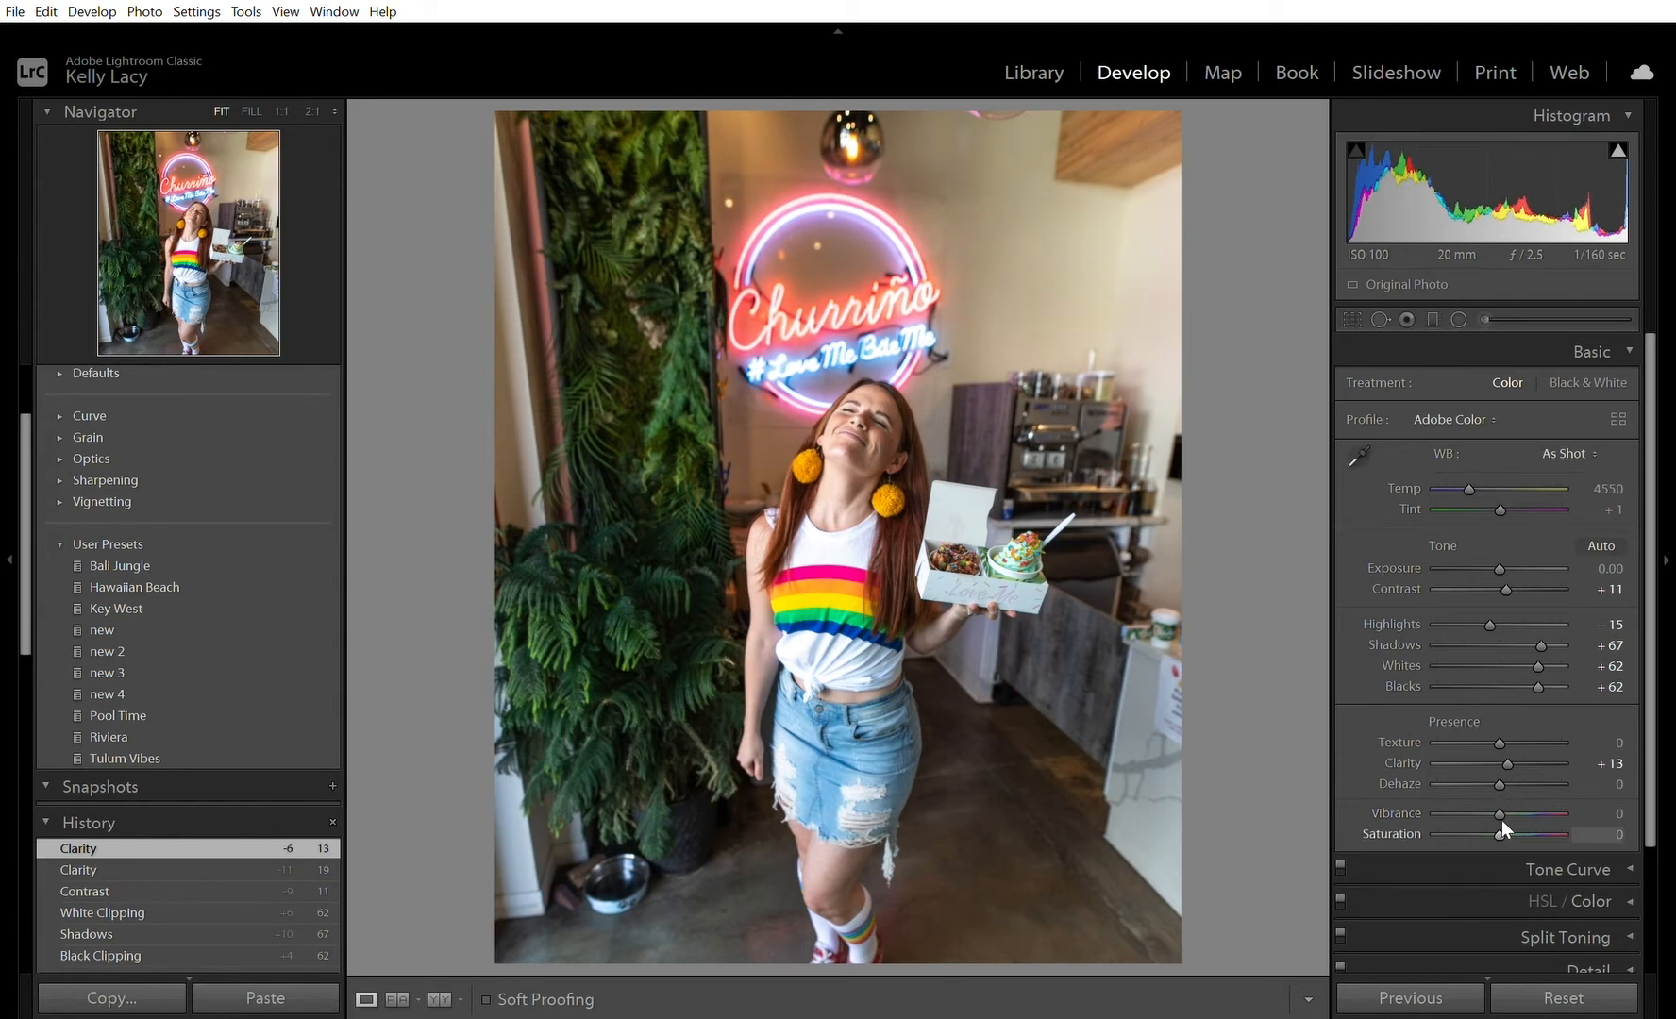
{"action": "mouse_move", "coordinate": [1500, 808]}
{"action": "left_mouse_down"}
{"action": "mouse_move", "coordinate": [1500, 792]}
{"action": "mouse_move", "coordinate": [1523, 793]}
{"action": "mouse_move", "coordinate": [1500, 791]}
{"action": "left_mouse_up"}
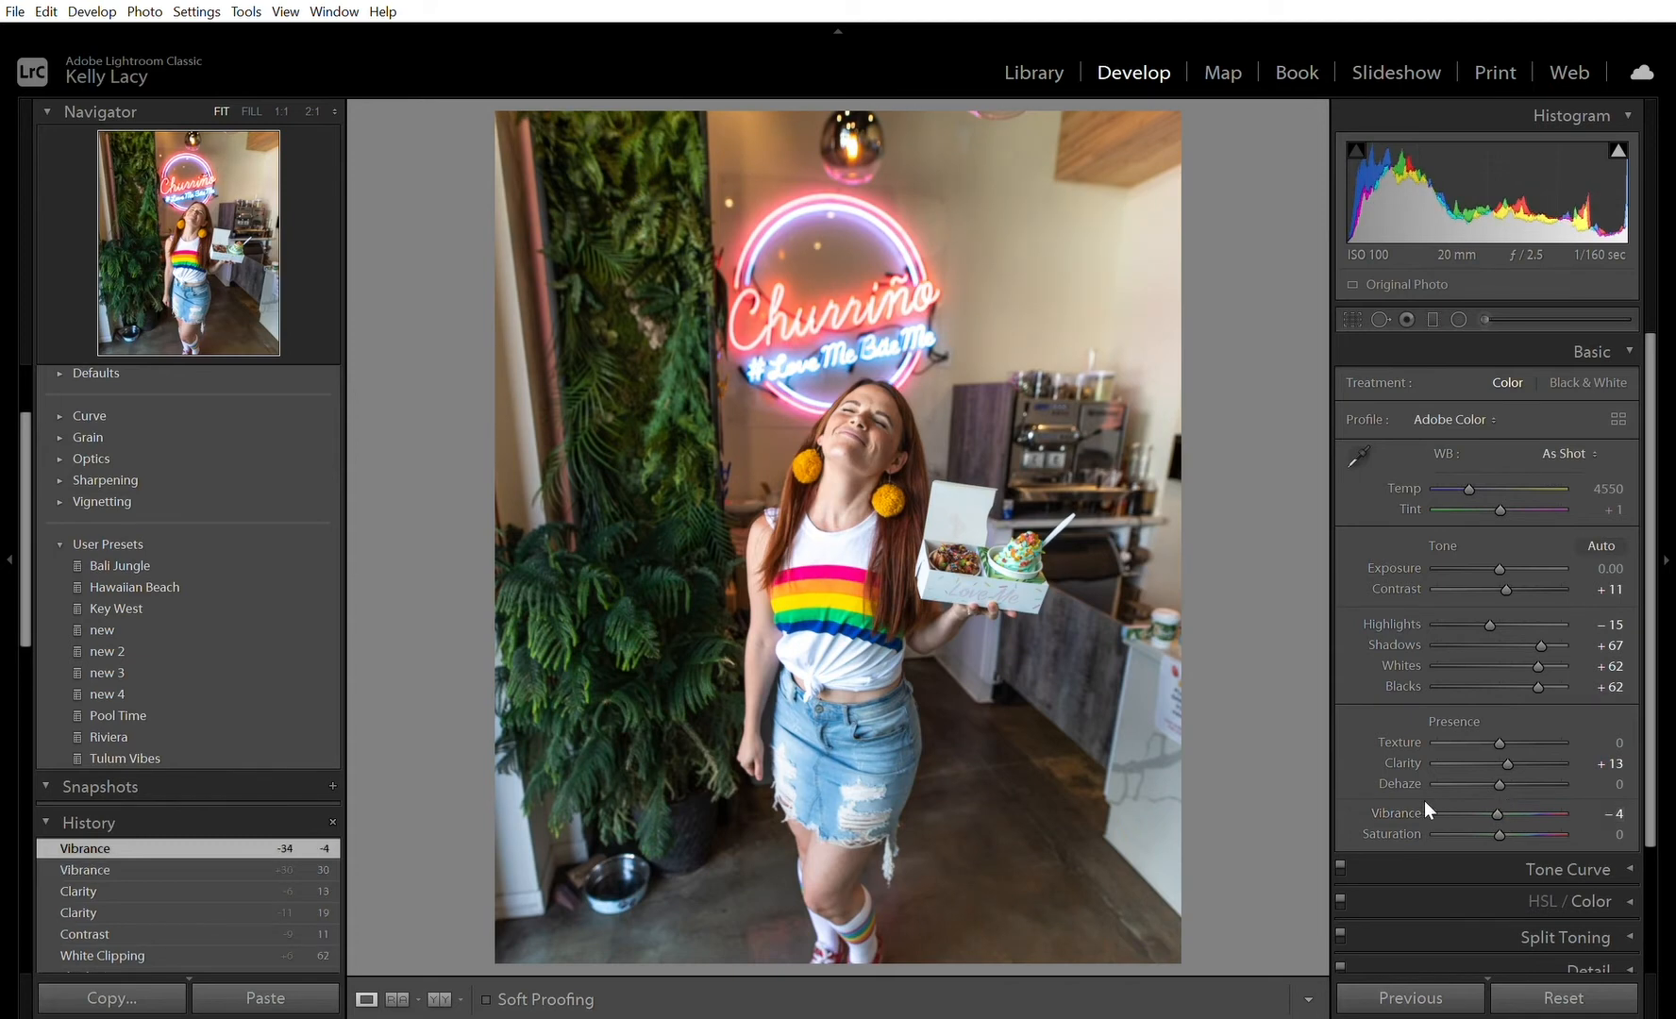
{"action": "double_click", "coordinate": [1421, 802]}
{"action": "mouse_move", "coordinate": [1500, 810]}
{"action": "left_mouse_down"}
{"action": "mouse_move", "coordinate": [1524, 810]}
{"action": "mouse_move", "coordinate": [1507, 809]}
{"action": "mouse_move", "coordinate": [1513, 791]}
{"action": "left_mouse_up"}
{"action": "double_click", "coordinate": [1385, 822]}
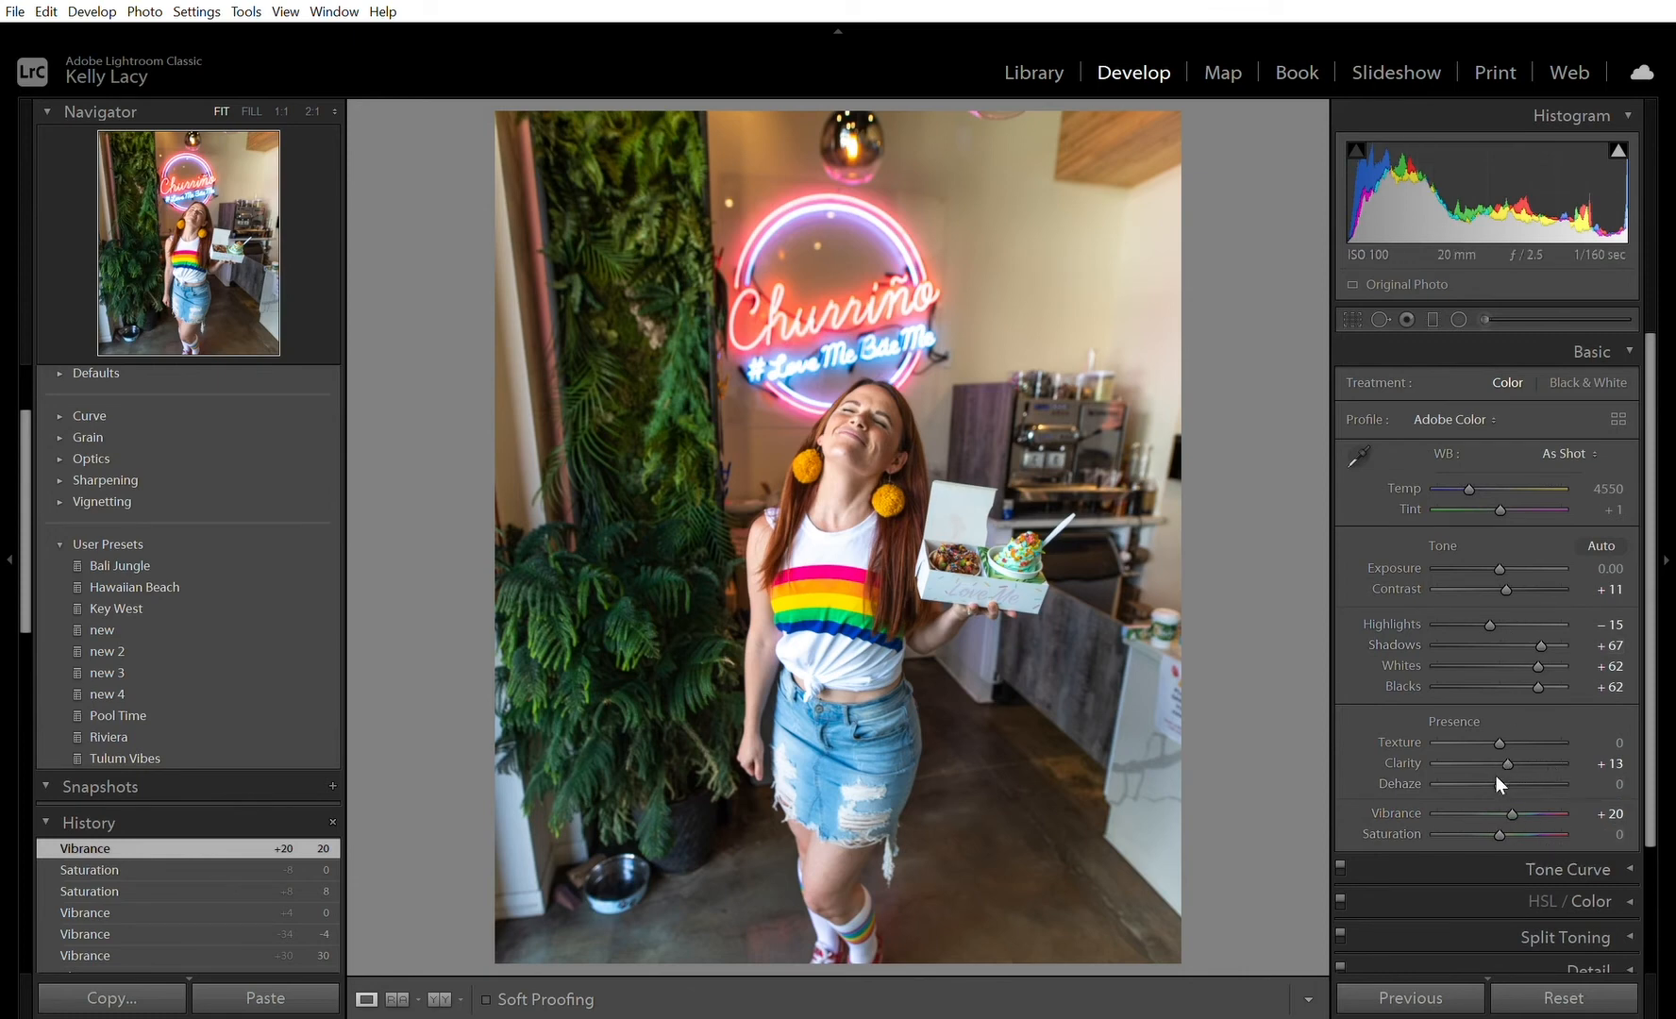
Step: Set Dehaze to +4
{"action": "left_click", "coordinate": [1615, 784]}
{"action": "key", "text": "Up"}
{"action": "key", "text": "Up"}
{"action": "key", "text": "Up"}
{"action": "key", "text": "Up"}
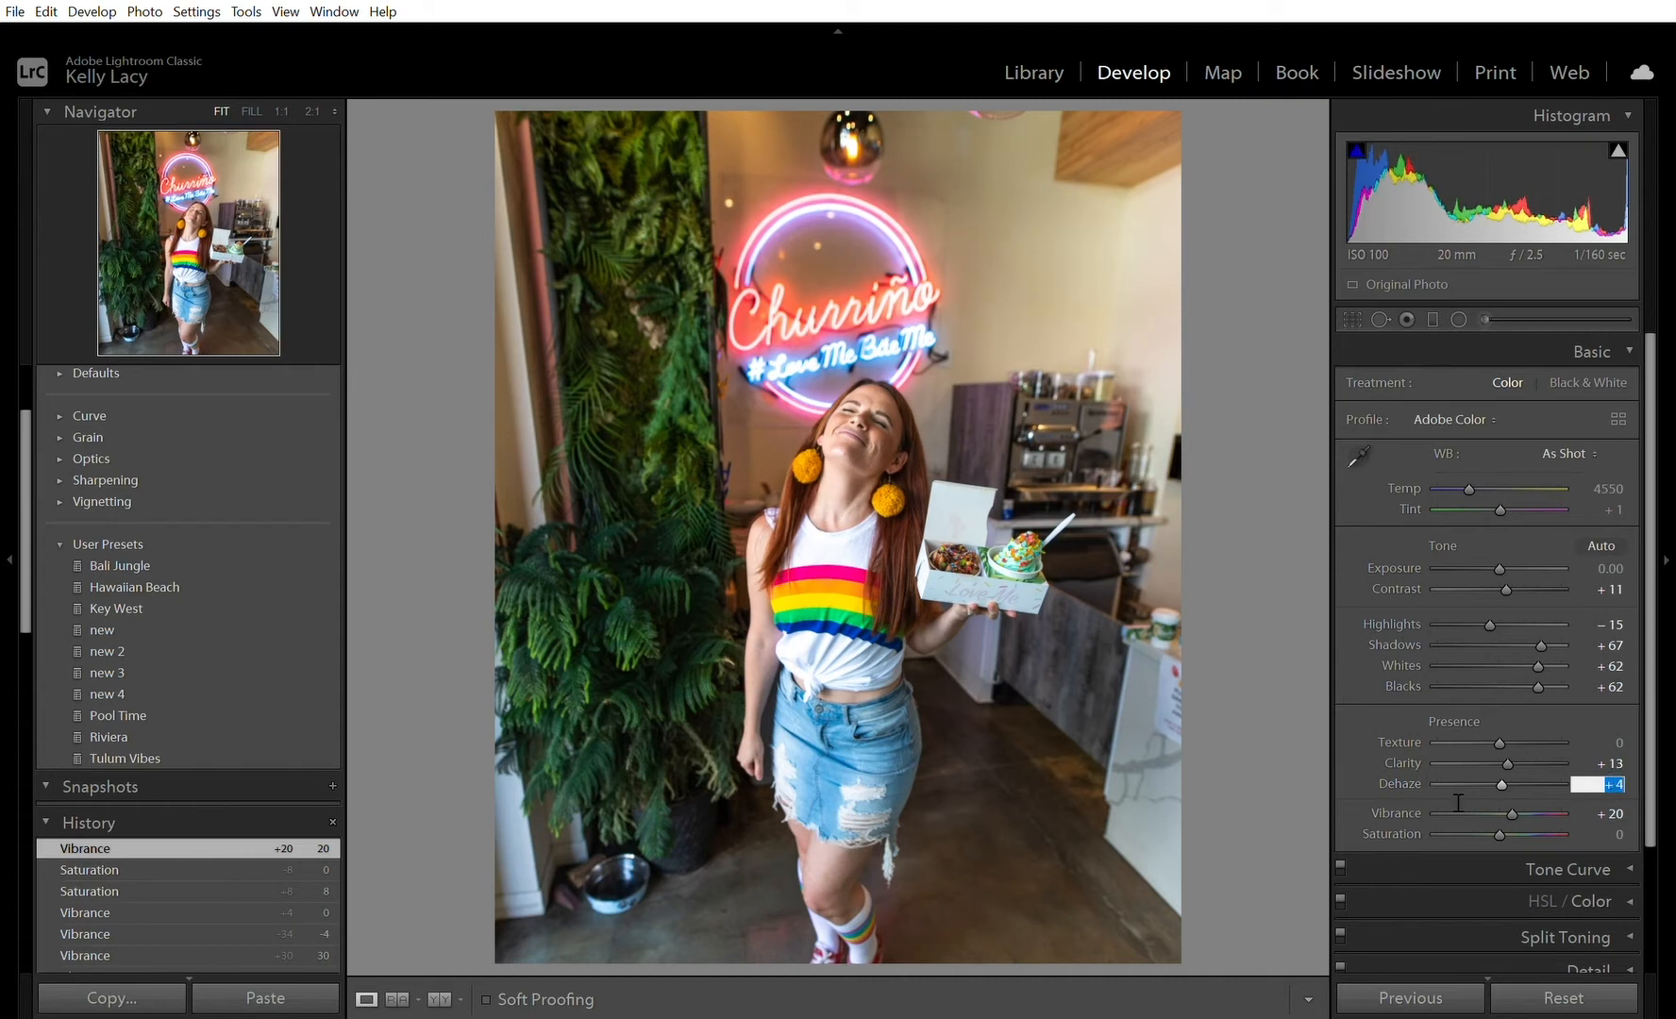
{"action": "mouse_move", "coordinate": [1499, 767]}
{"action": "left_mouse_down"}
{"action": "mouse_move", "coordinate": [1433, 773]}
{"action": "mouse_move", "coordinate": [1496, 760]}
{"action": "left_mouse_up"}
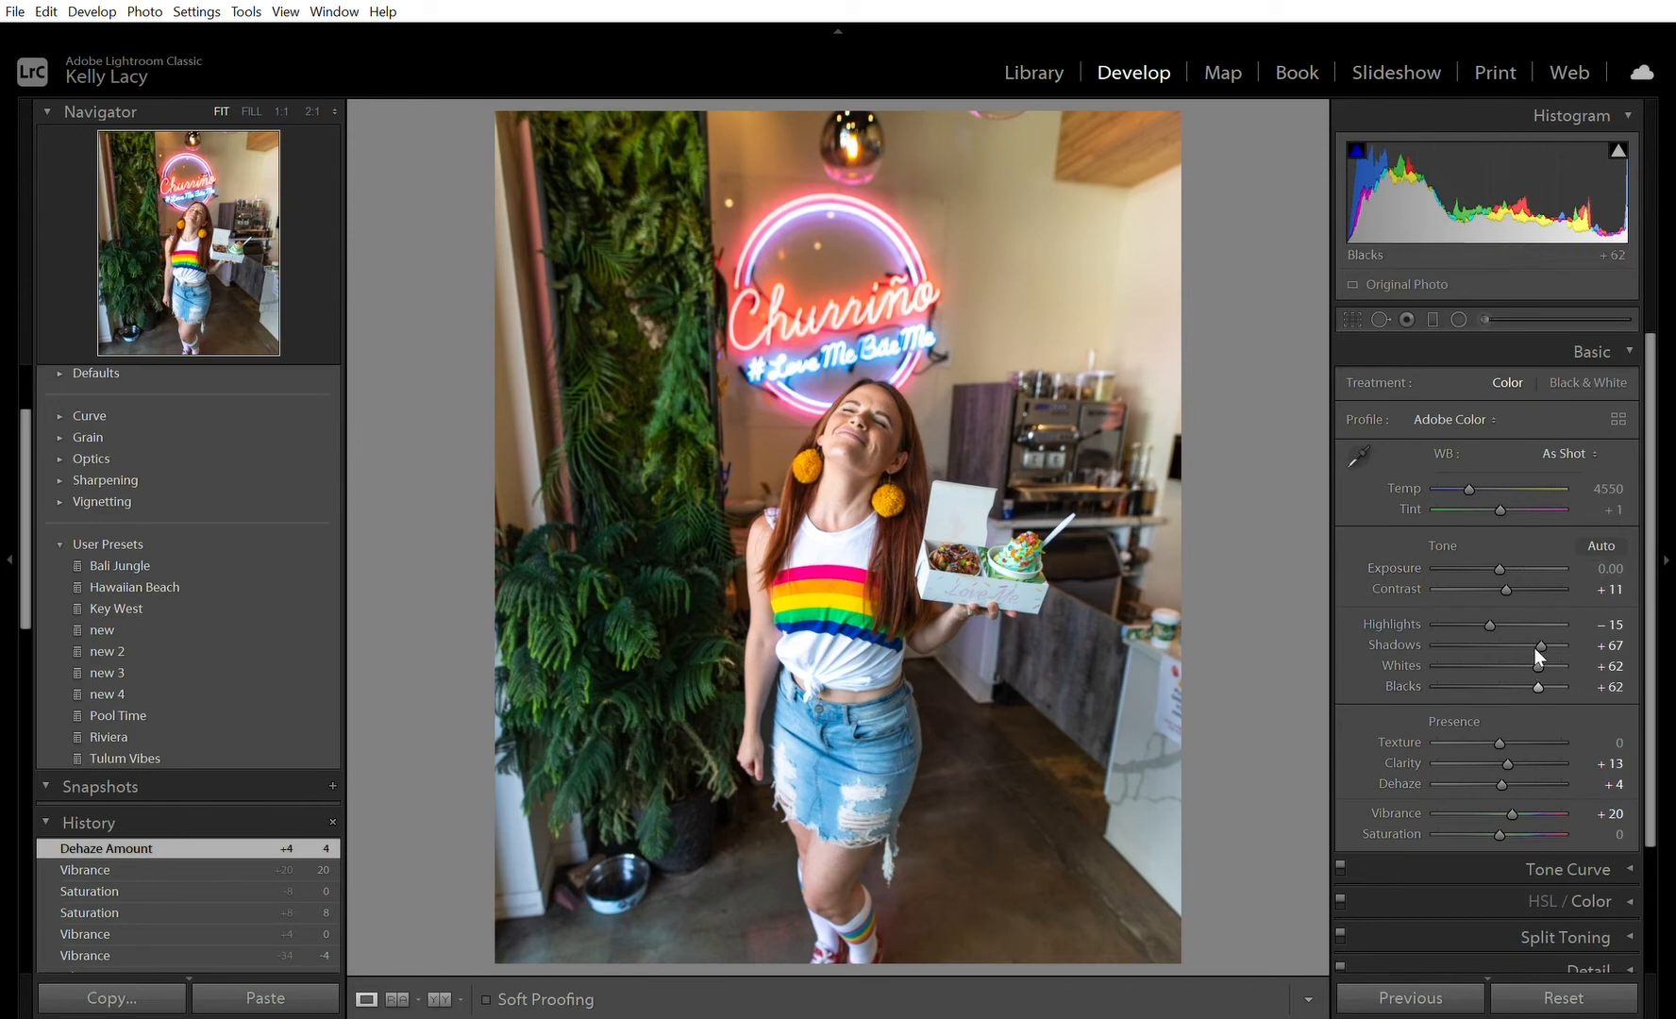
Step: Lower Contrast to −23 and raise Exposure to +0.40
{"action": "mouse_move", "coordinate": [1506, 589]}
{"action": "left_mouse_down"}
{"action": "mouse_move", "coordinate": [1506, 572]}
{"action": "mouse_move", "coordinate": [1476, 567]}
{"action": "mouse_move", "coordinate": [1520, 570]}
{"action": "mouse_move", "coordinate": [1484, 571]}
{"action": "left_mouse_up"}
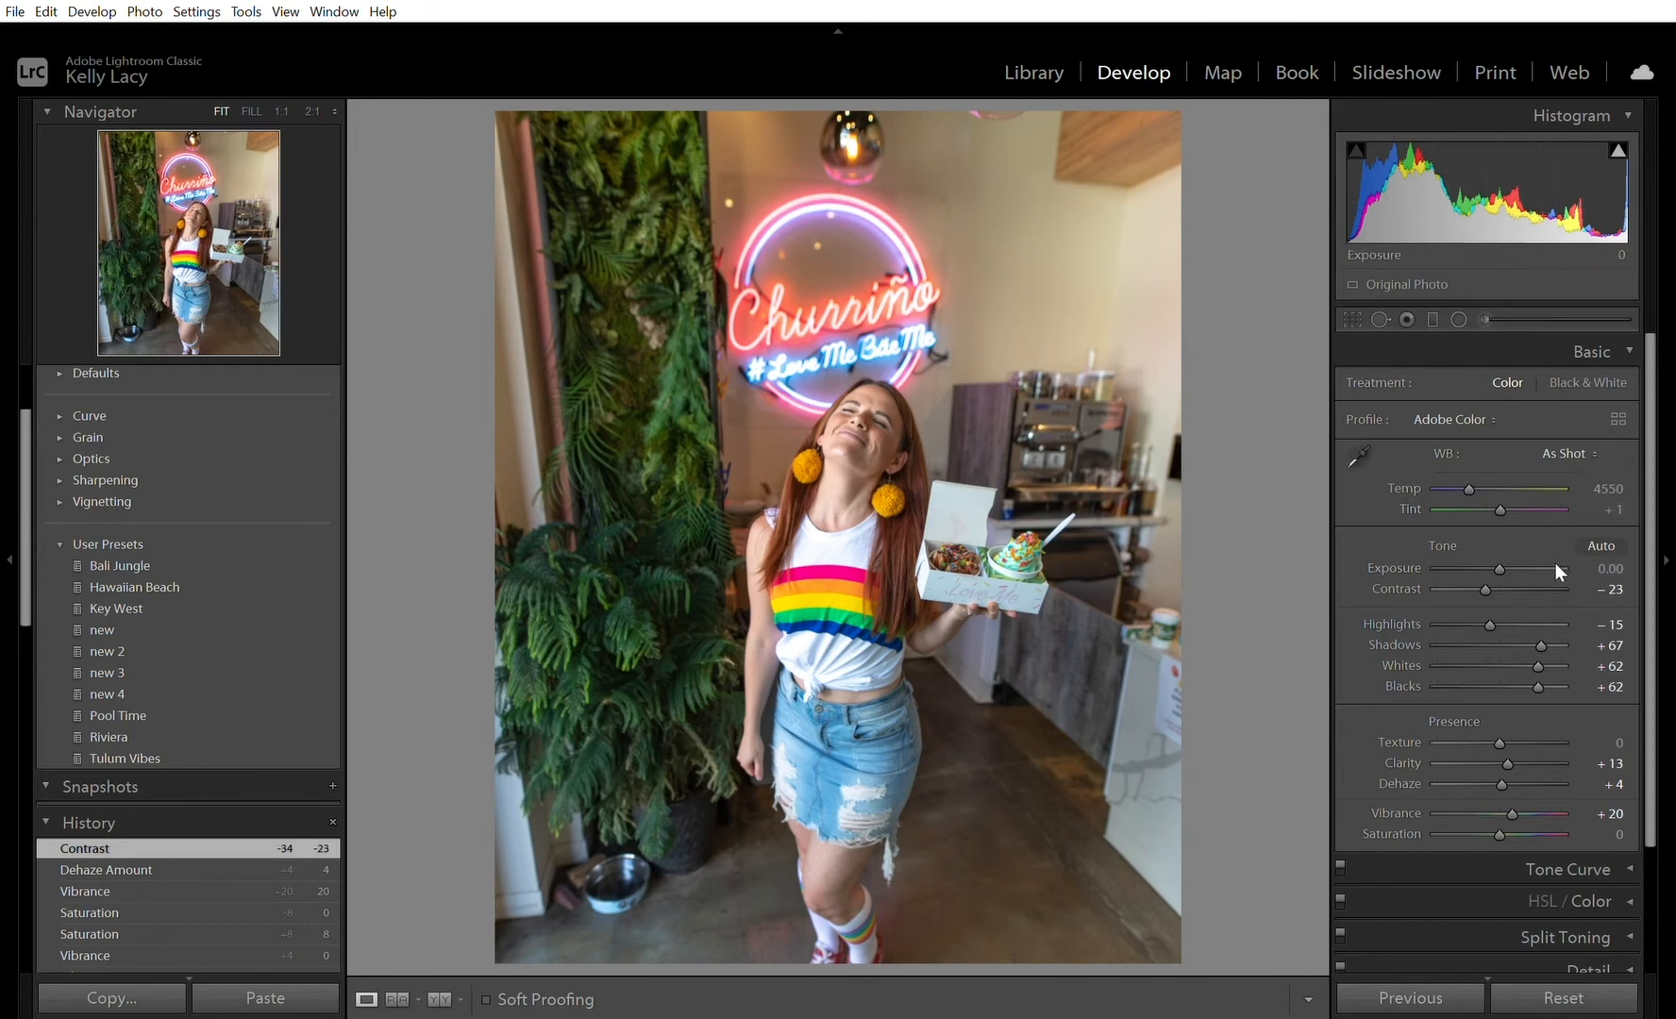
{"action": "left_click", "coordinate": [1608, 568]}
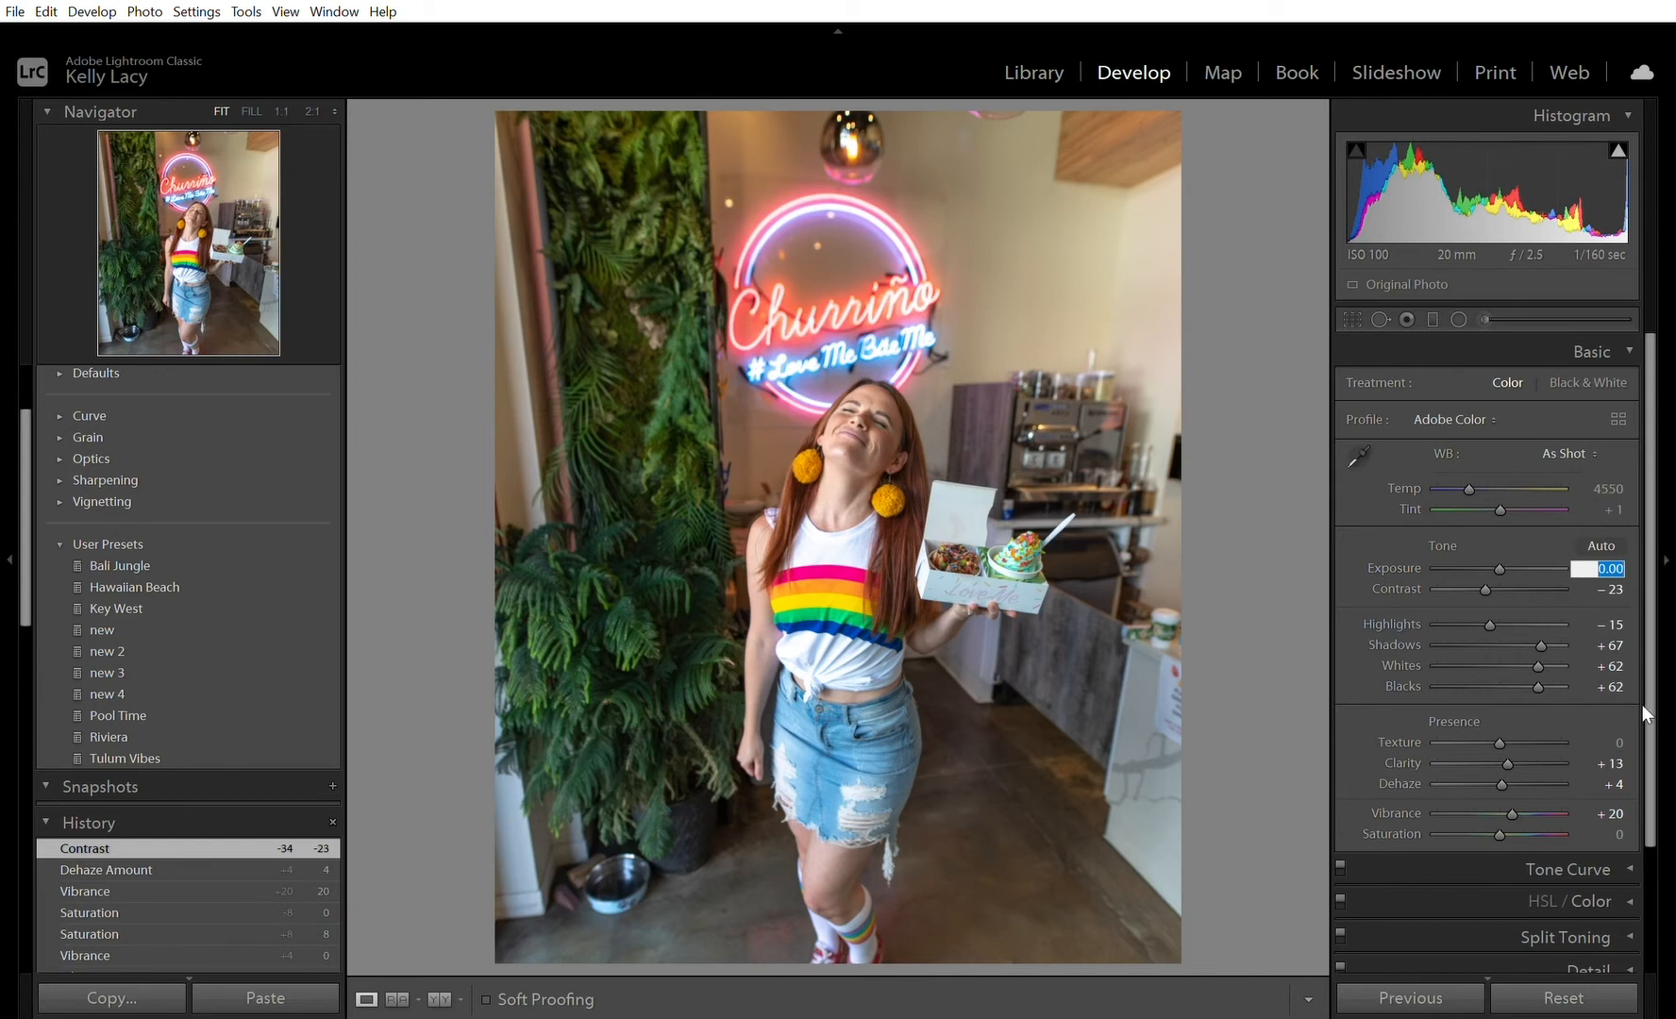
{"action": "key", "text": "Up"}
{"action": "key", "text": "Up"}
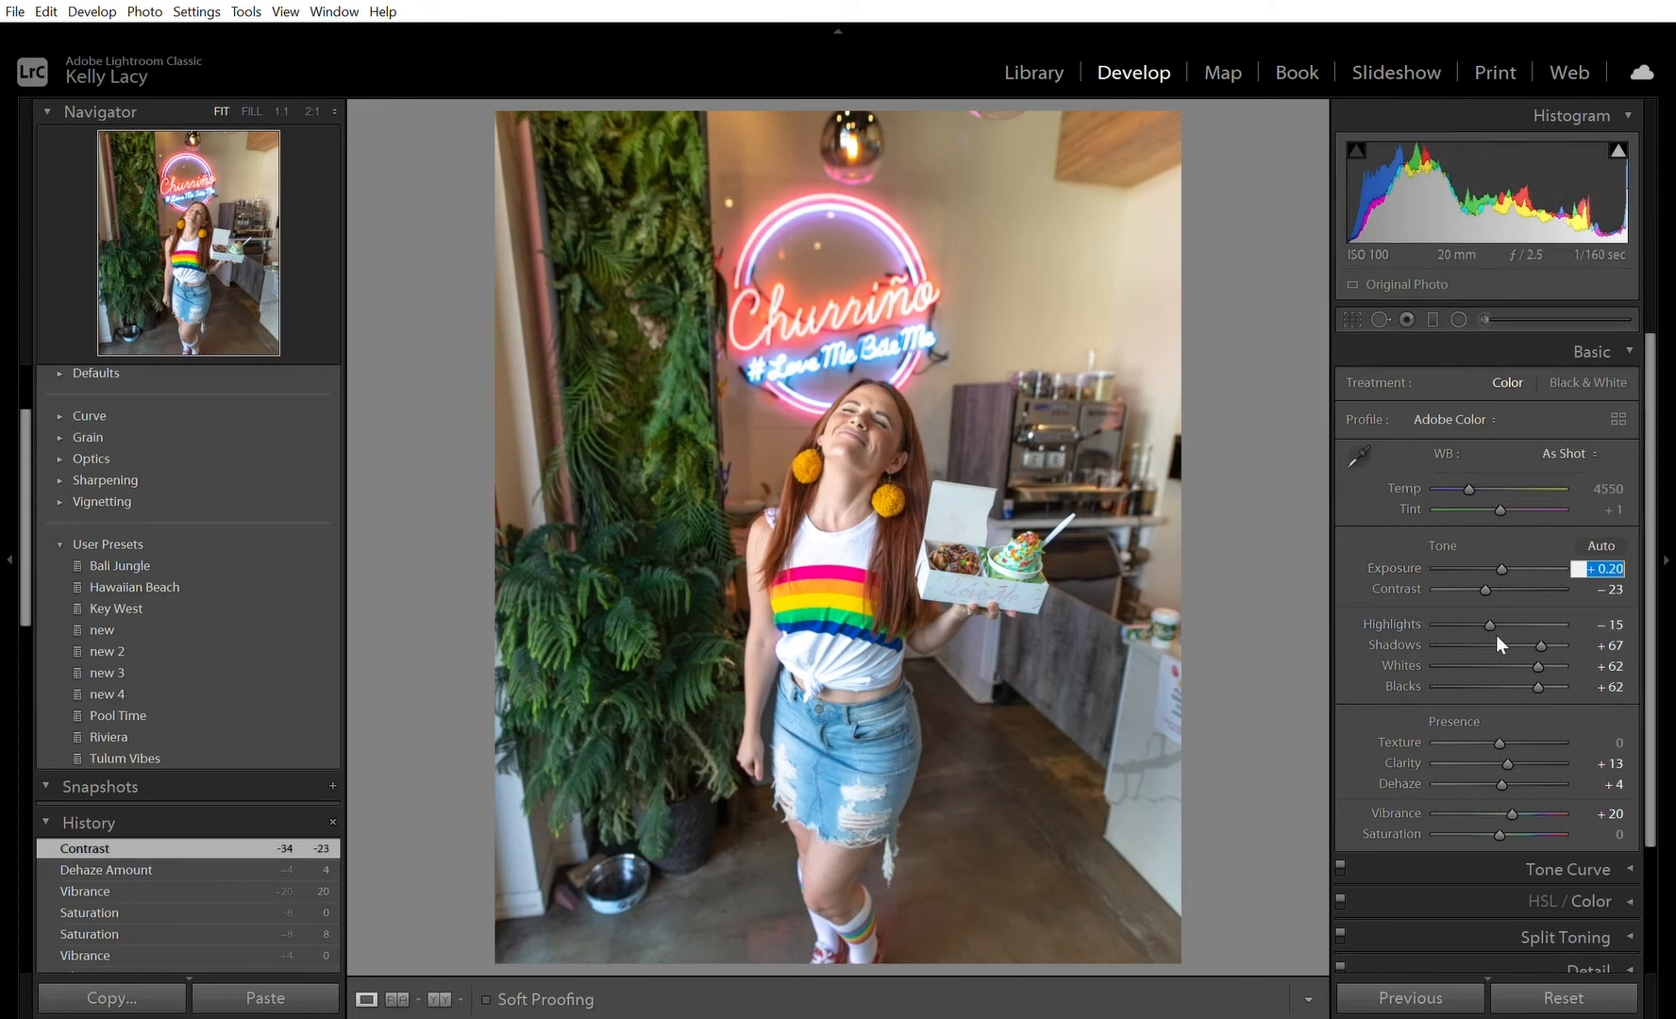
{"action": "left_click", "coordinate": [1604, 589]}
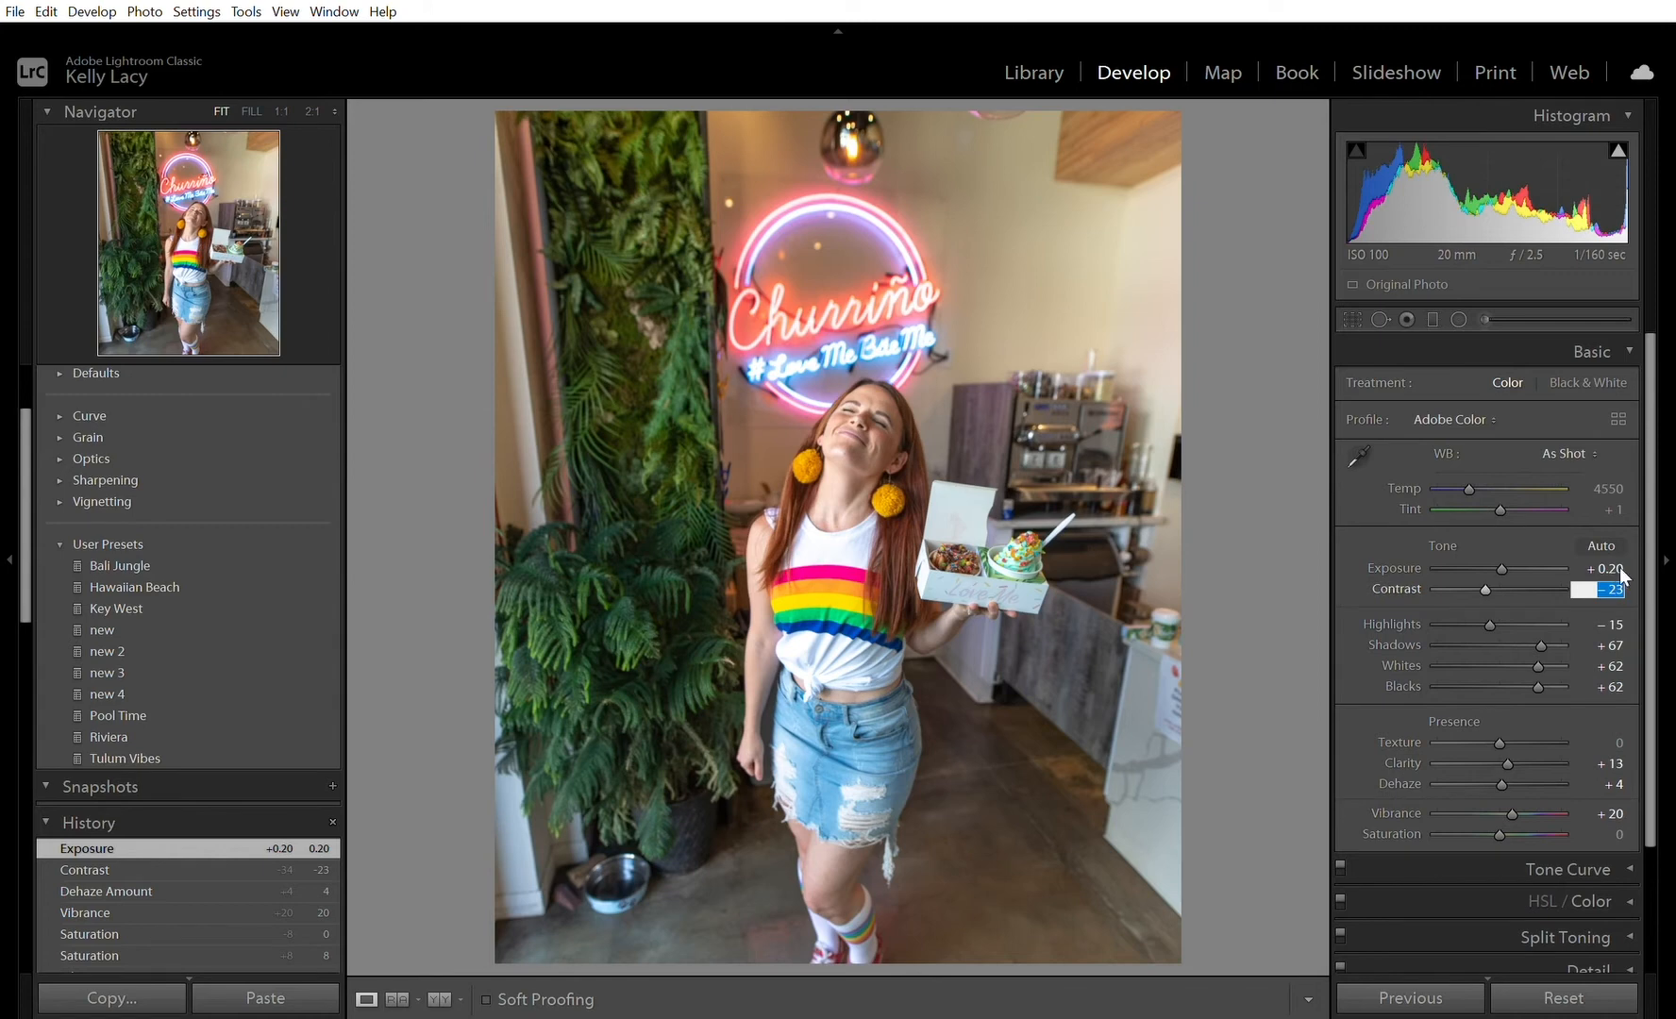
{"action": "left_click", "coordinate": [1617, 568]}
{"action": "key", "text": "Up"}
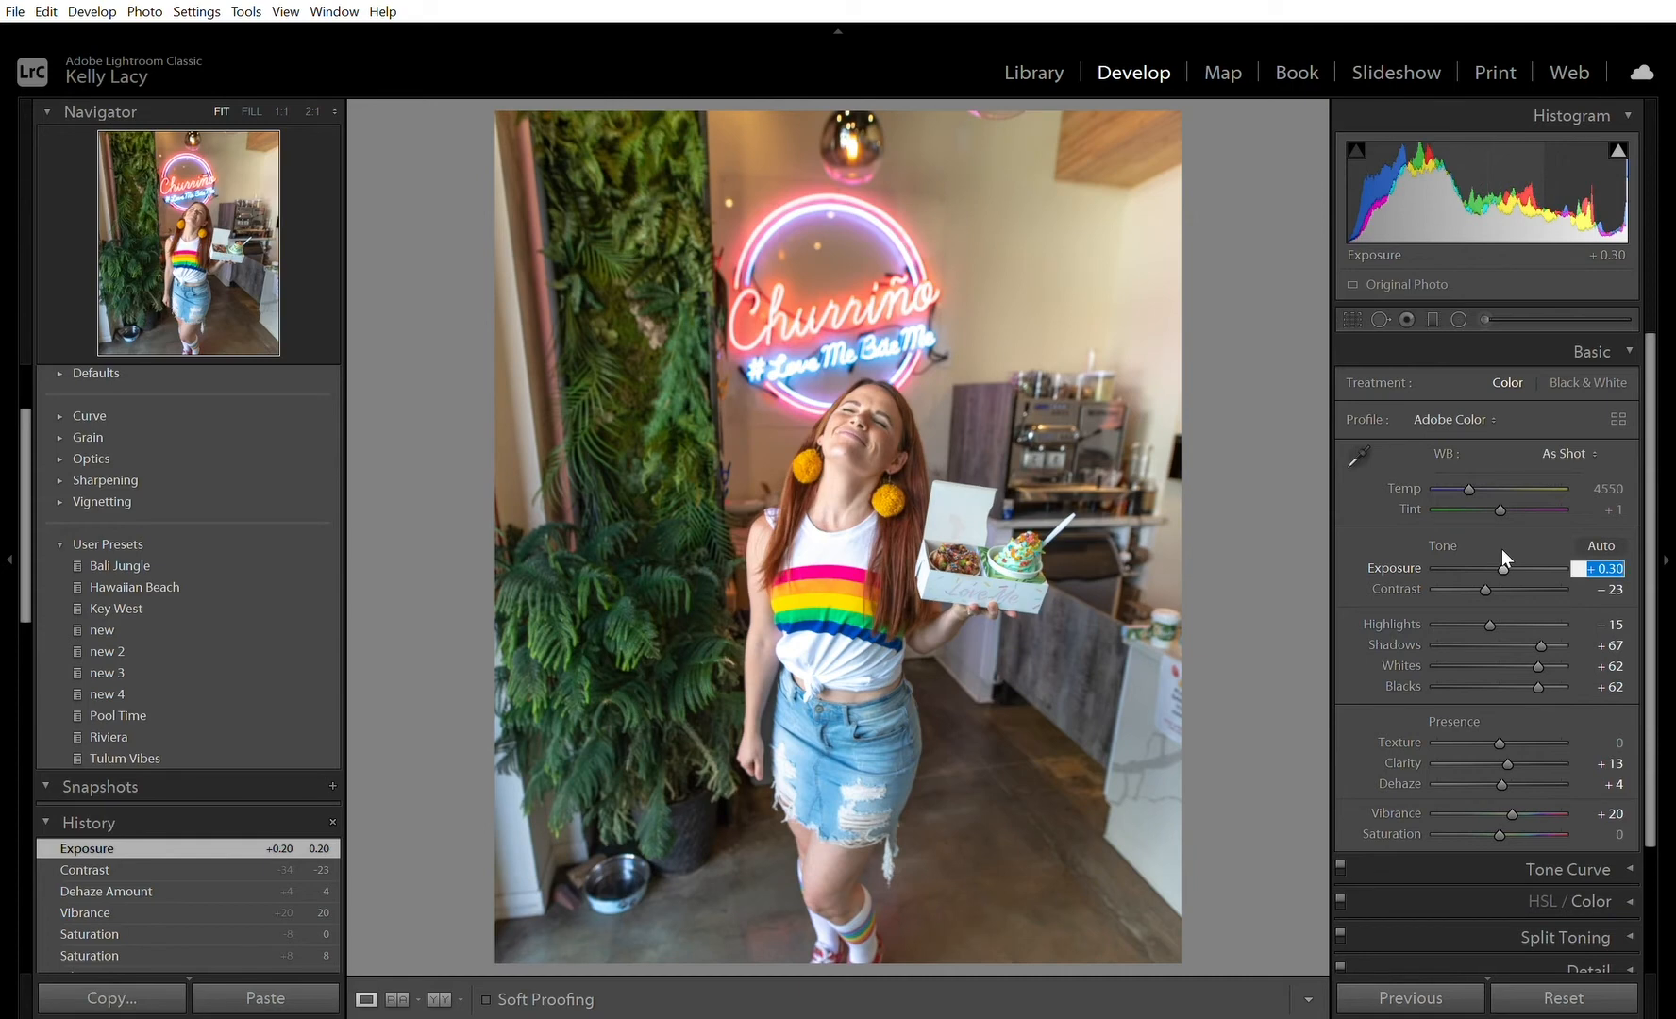
{"action": "key", "text": "Up"}
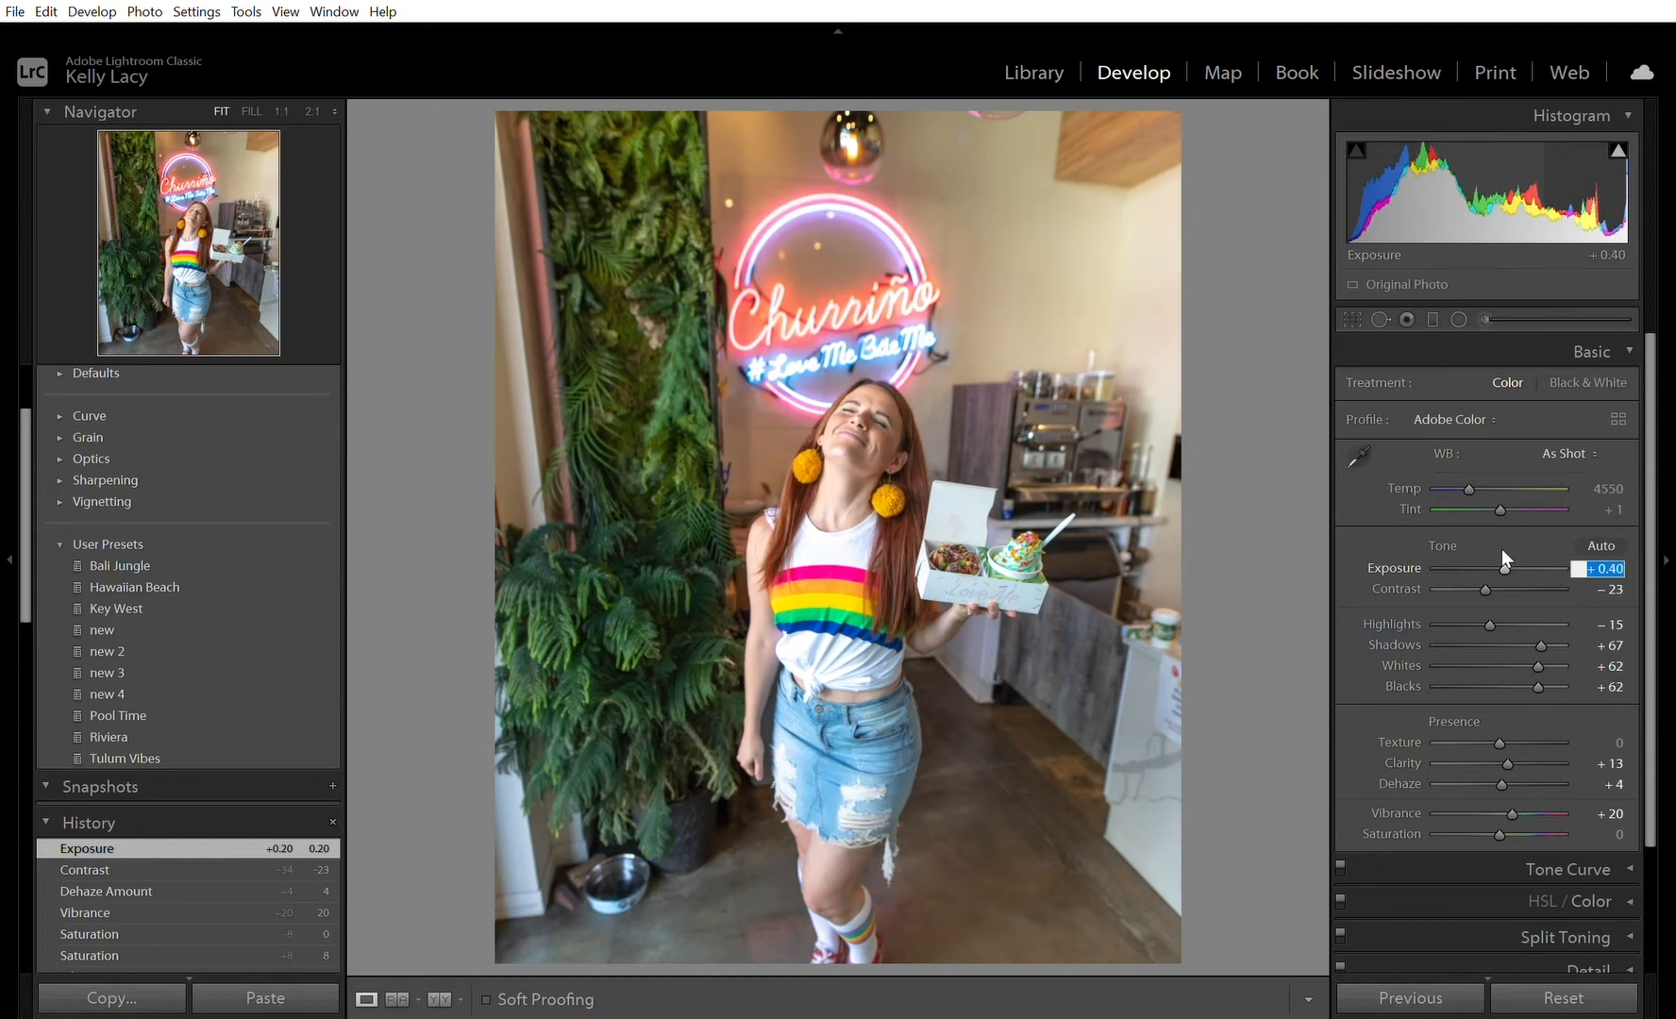
{"action": "key", "text": "Return"}
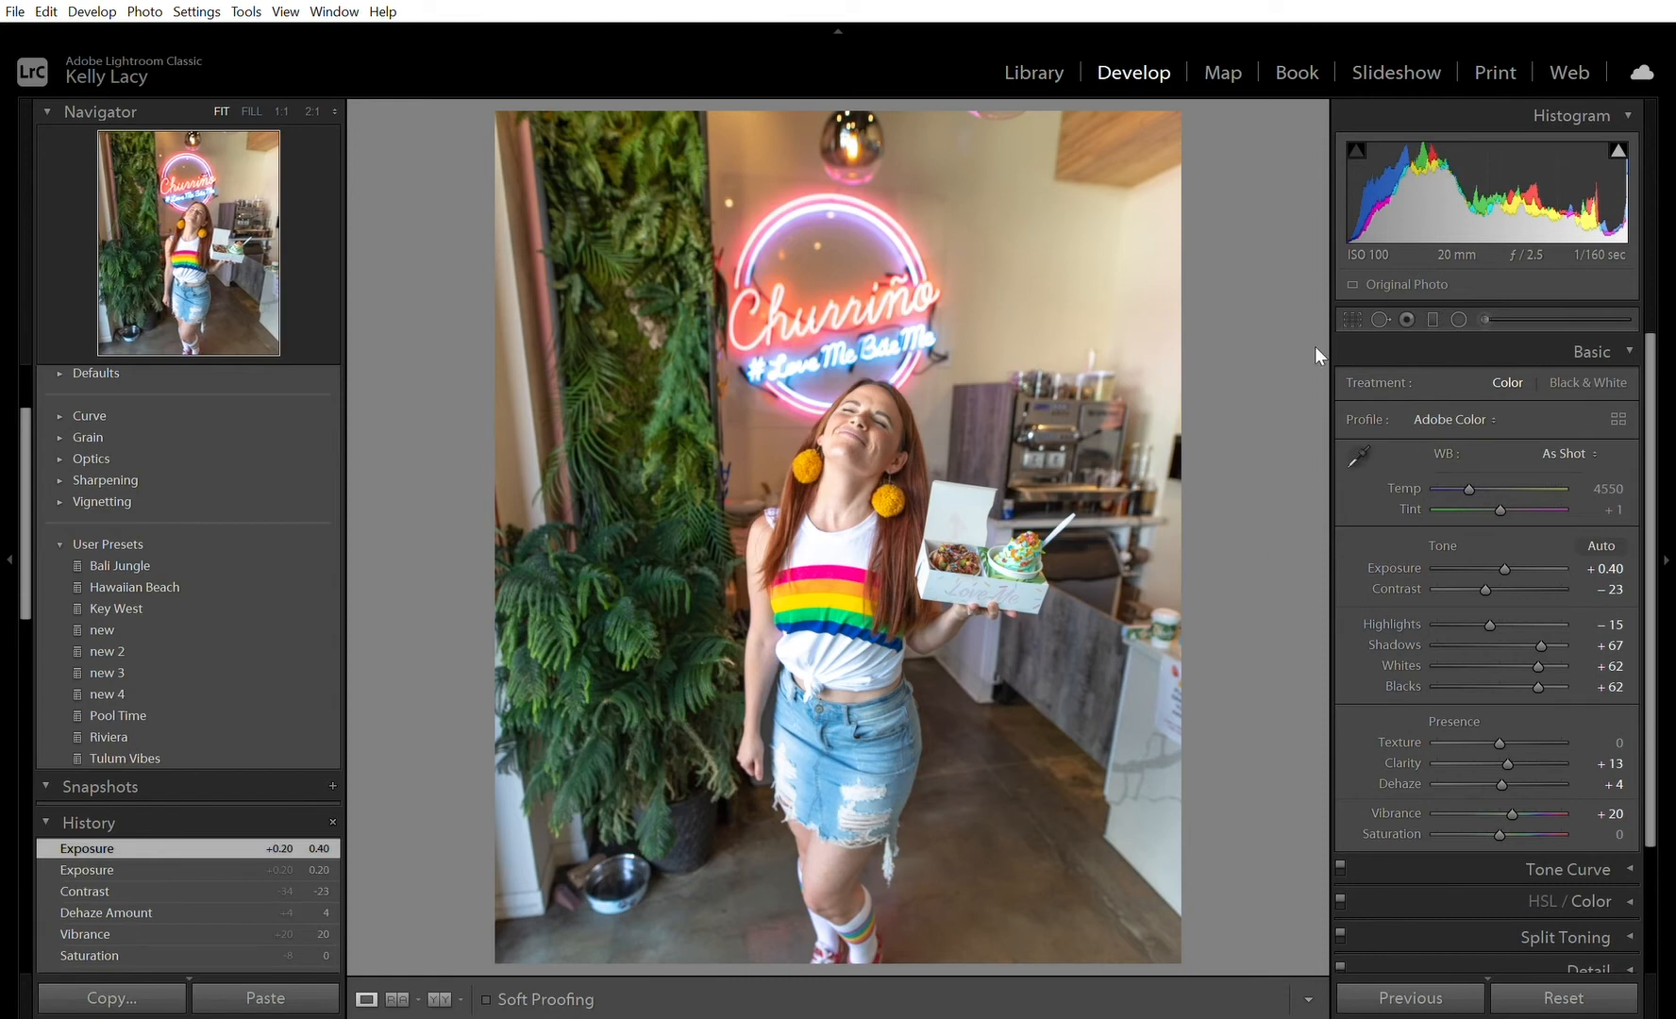
Step: Warm the white balance to a Temp of 4976 and show the photo before and after side by side
{"action": "left_click_drag", "start_coordinate": [1470, 472], "coordinate": [1474, 470]}
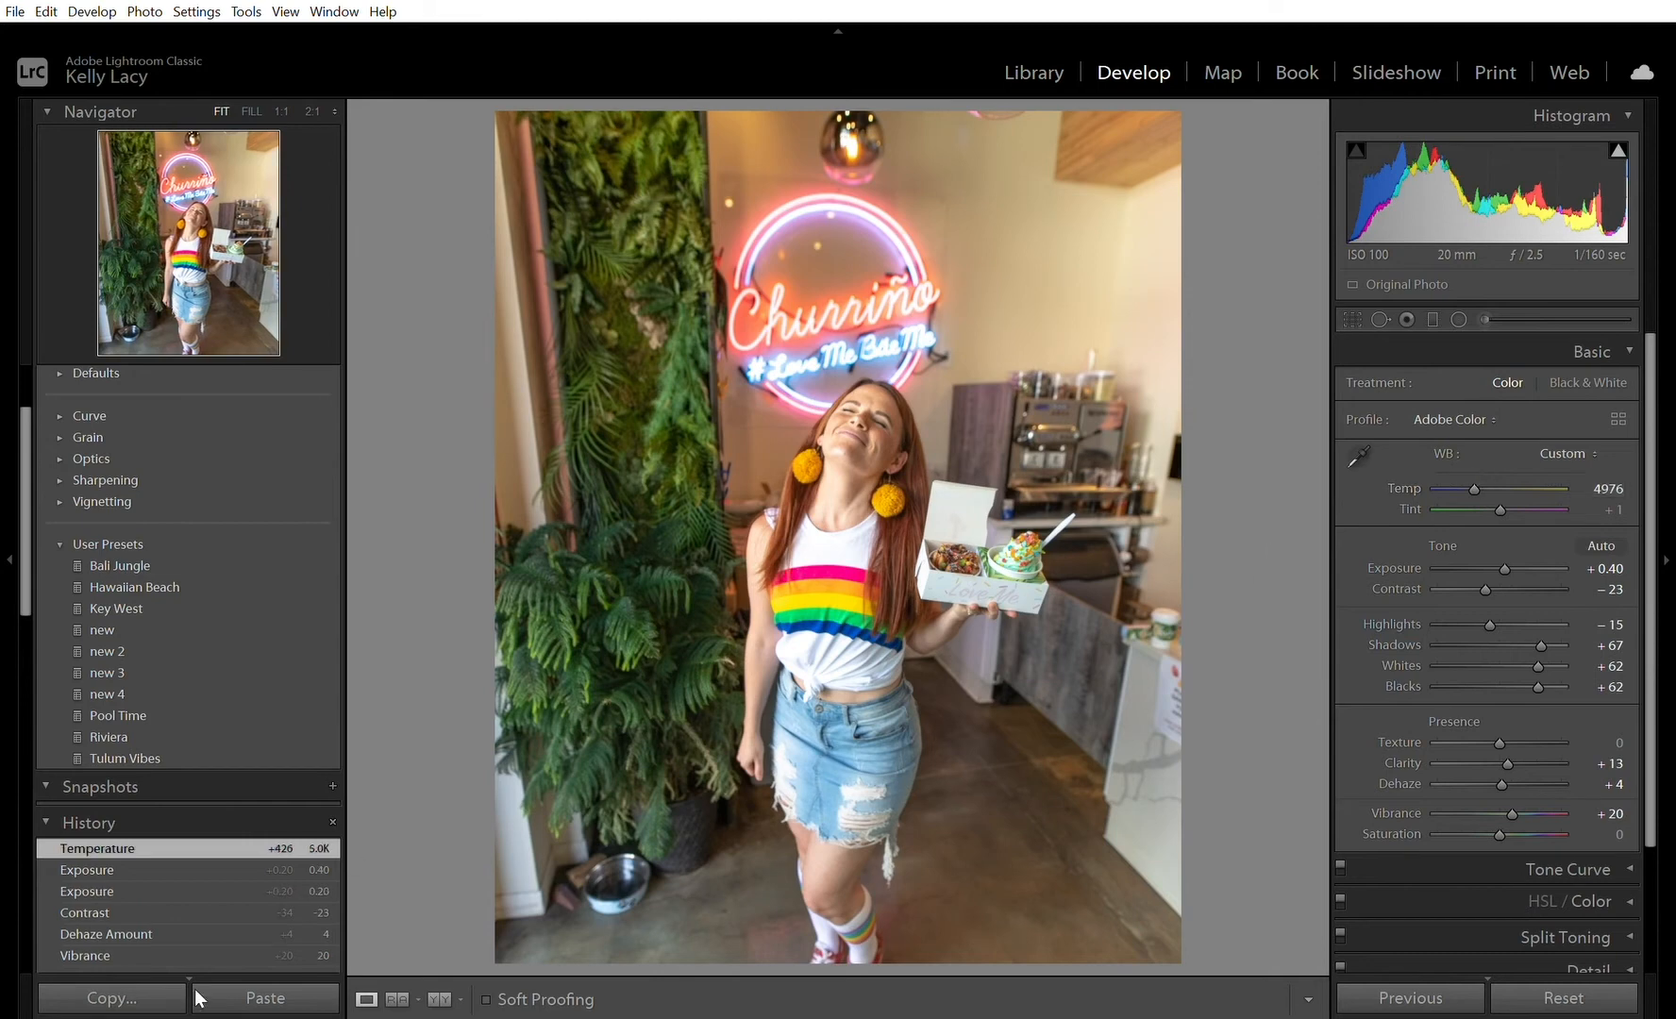
{"action": "left_click", "coordinate": [440, 999]}
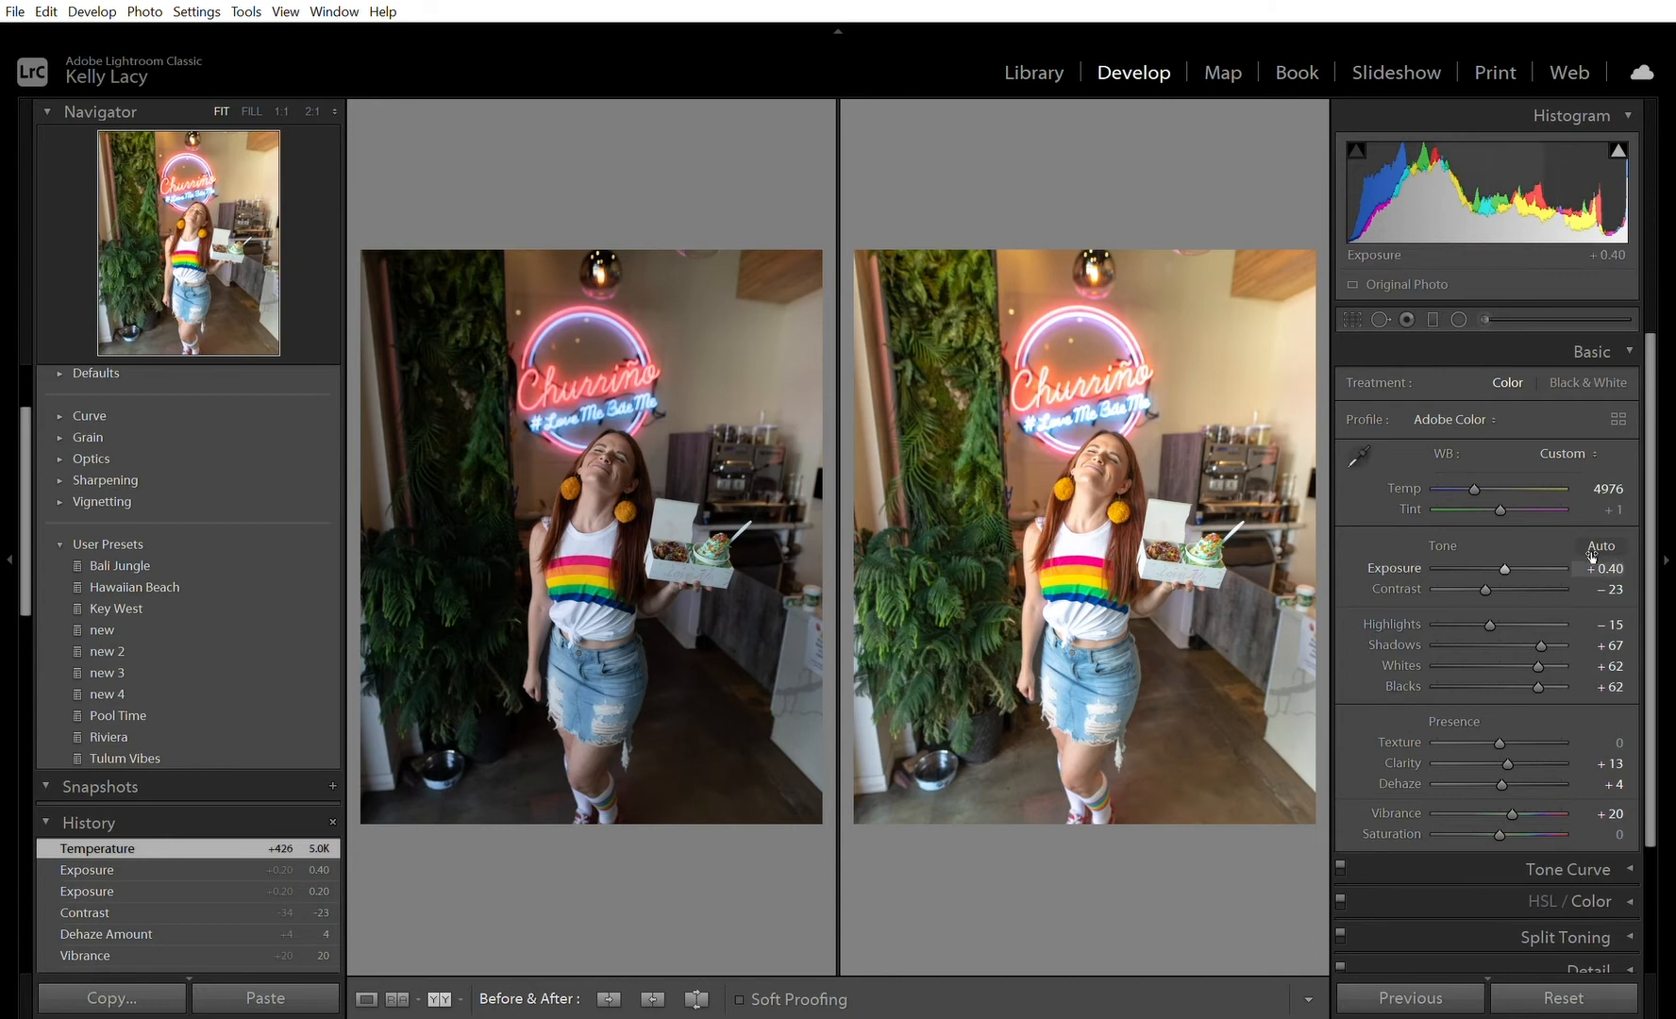
Step: Try Exposure at 0, +0.30 and +1.19 against the original photo, and reset it to 0
{"action": "double_click", "coordinate": [1408, 565]}
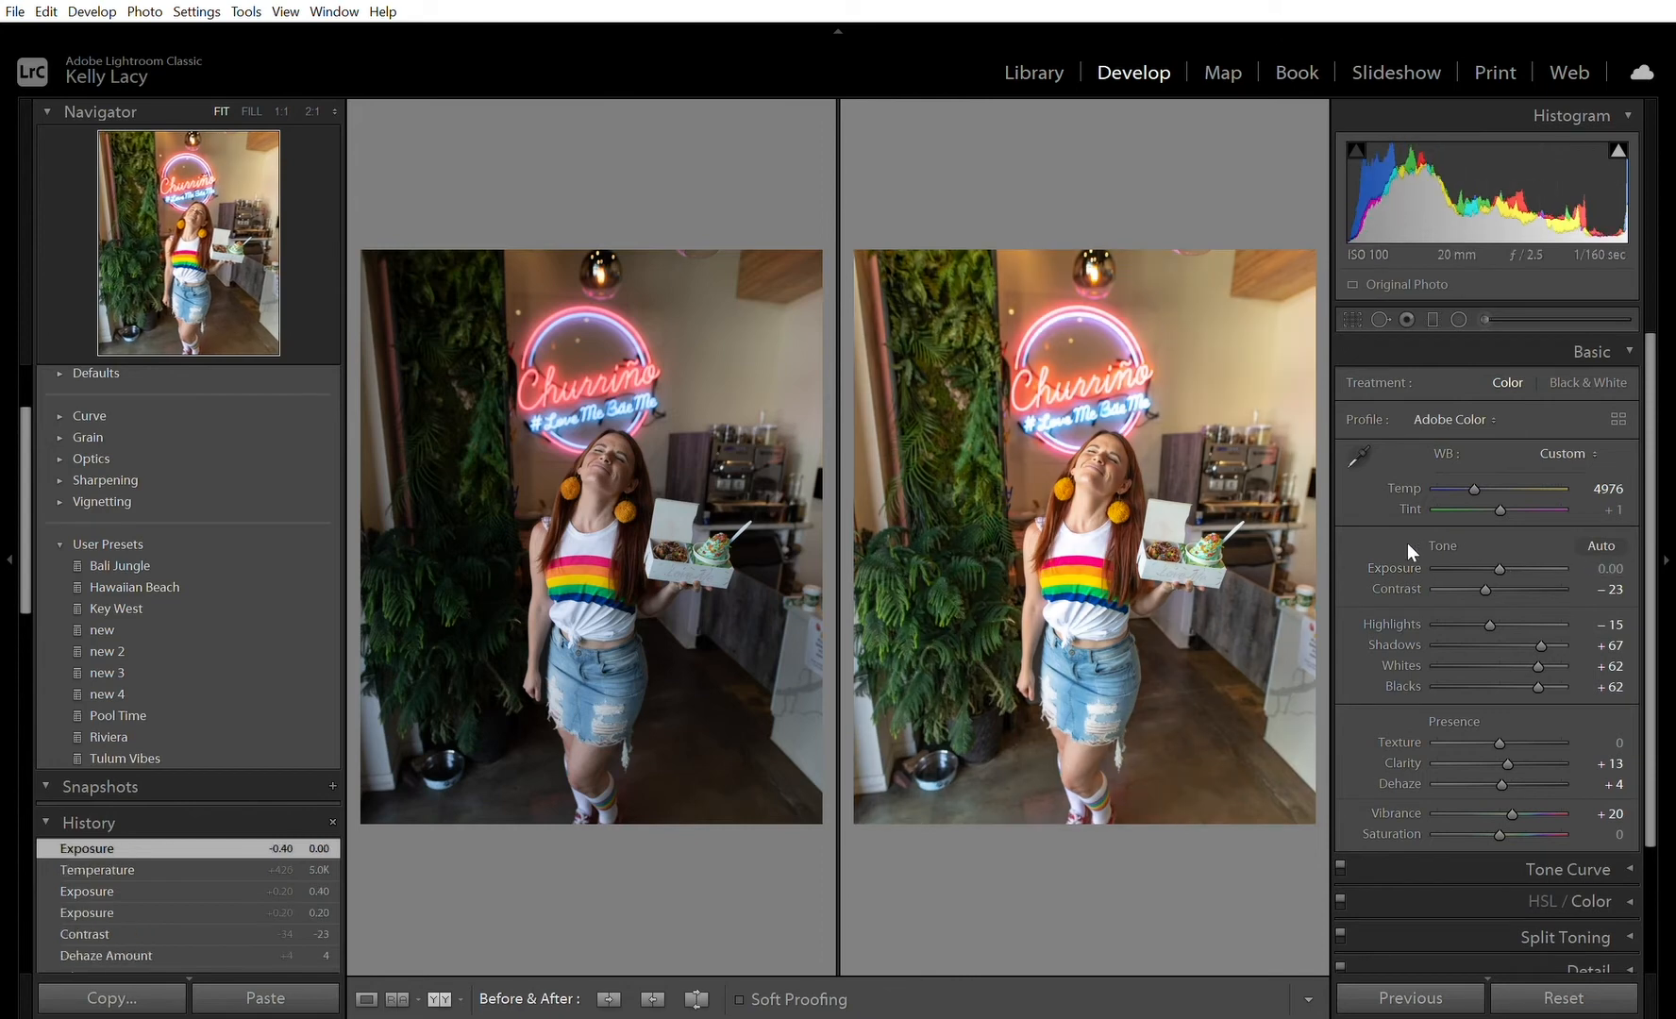
{"action": "left_click", "coordinate": [1611, 568]}
{"action": "type", "text": "0.3"}
{"action": "key", "text": "Return"}
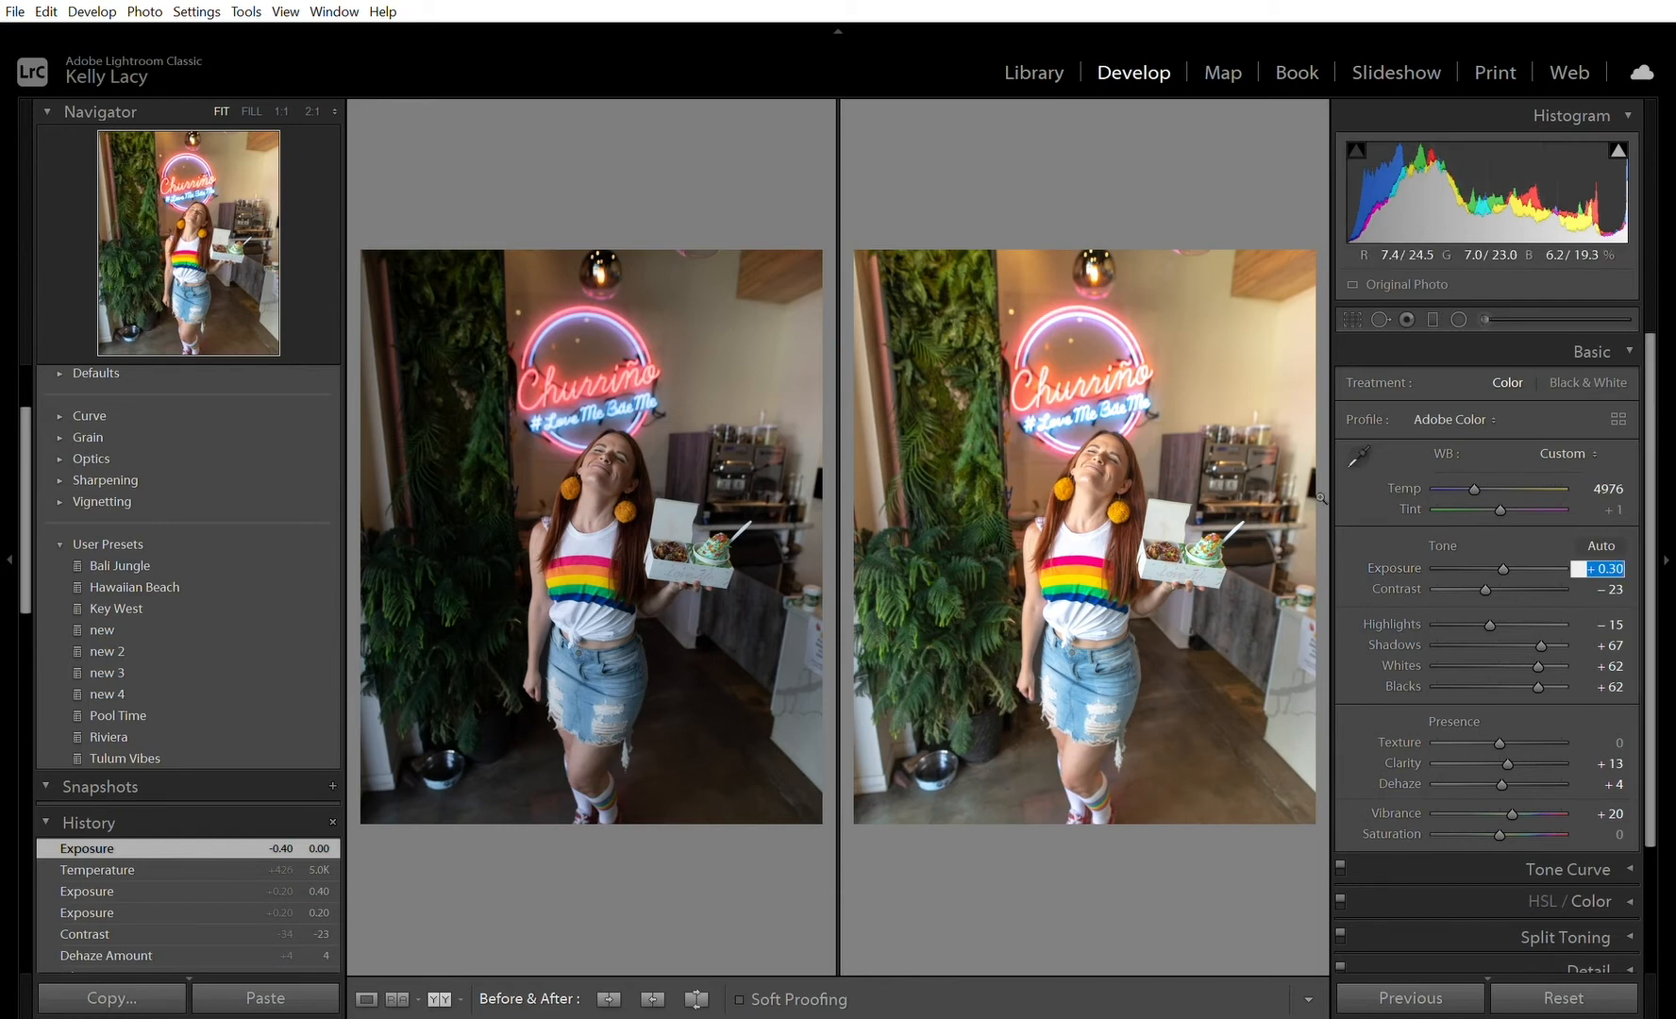
{"action": "left_click_drag", "start_coordinate": [1502, 555], "coordinate": [1513, 548]}
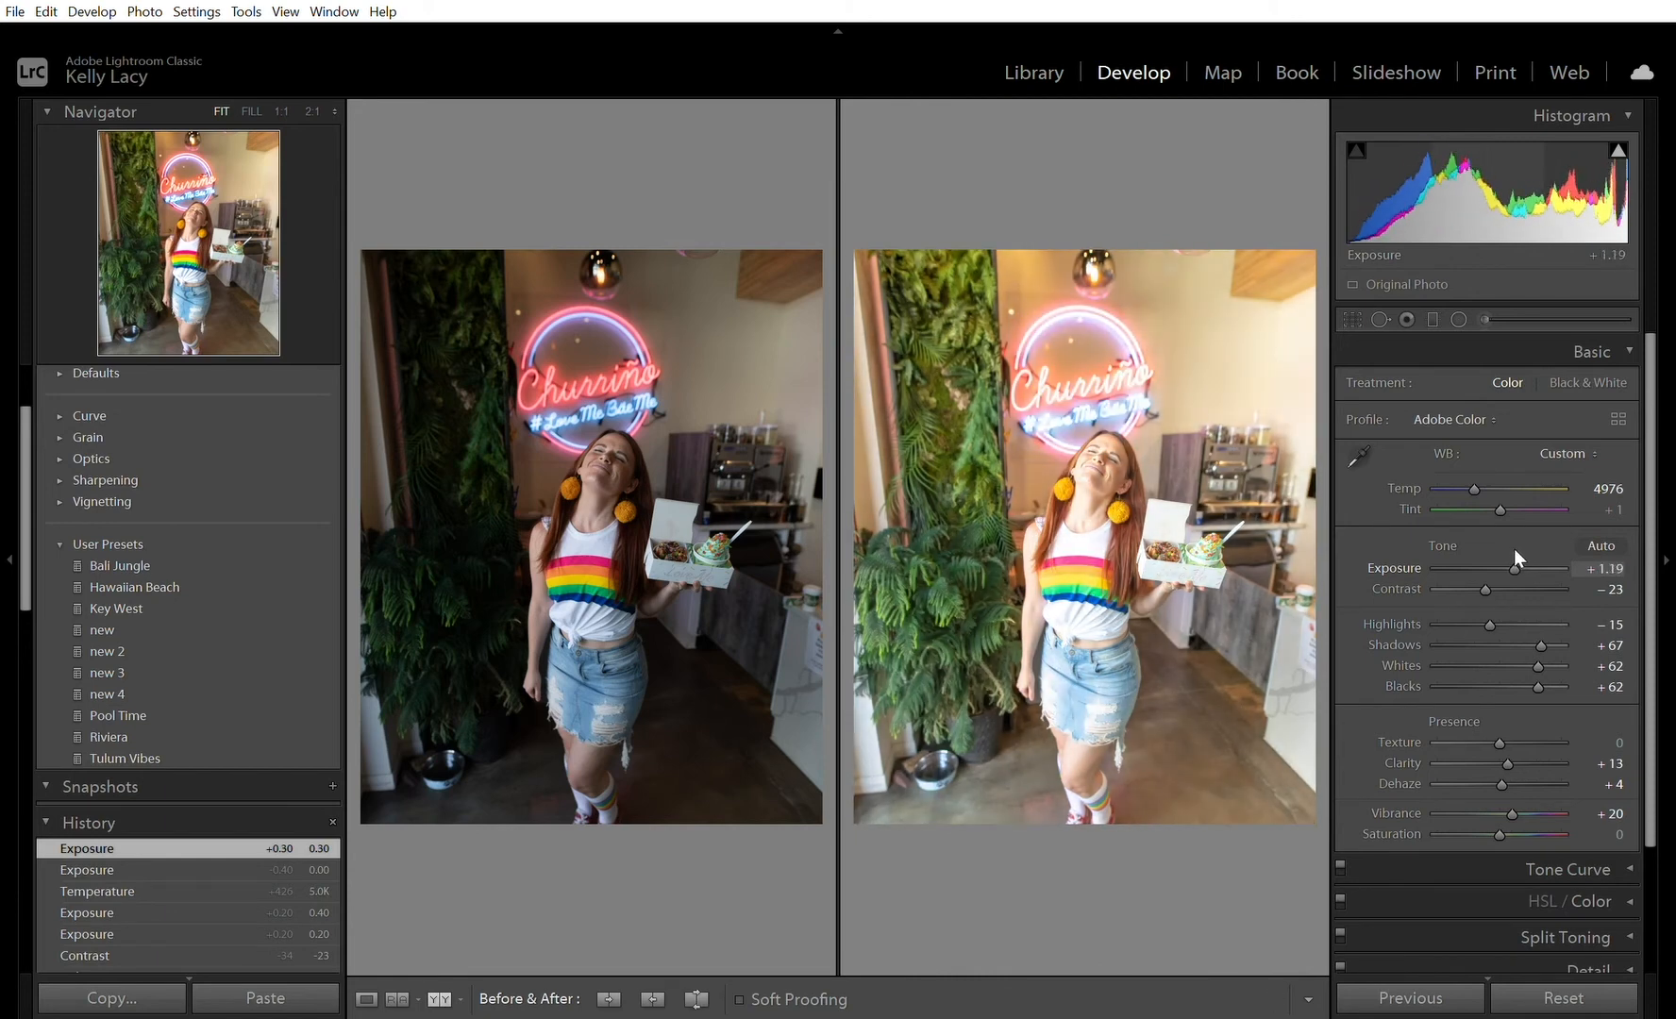
{"action": "double_click", "coordinate": [1404, 564]}
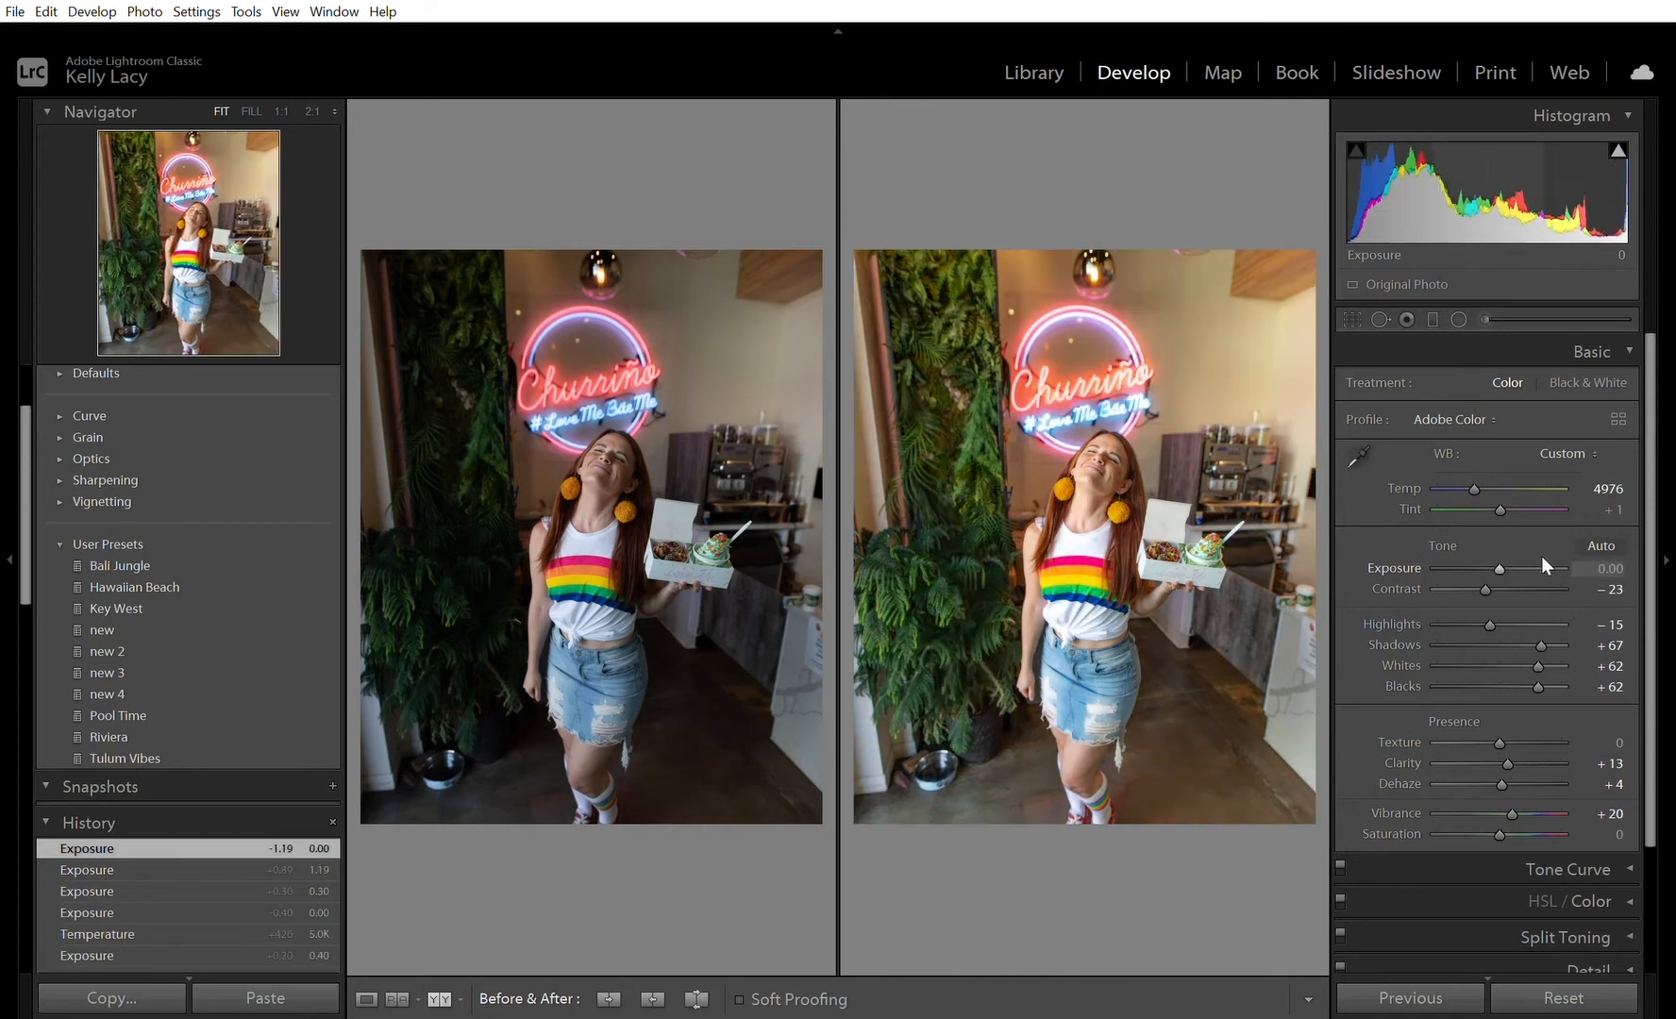
Step: Set Exposure to +0.42 and return to the single-photo view
{"action": "left_click_drag", "start_coordinate": [1500, 543], "coordinate": [1505, 544]}
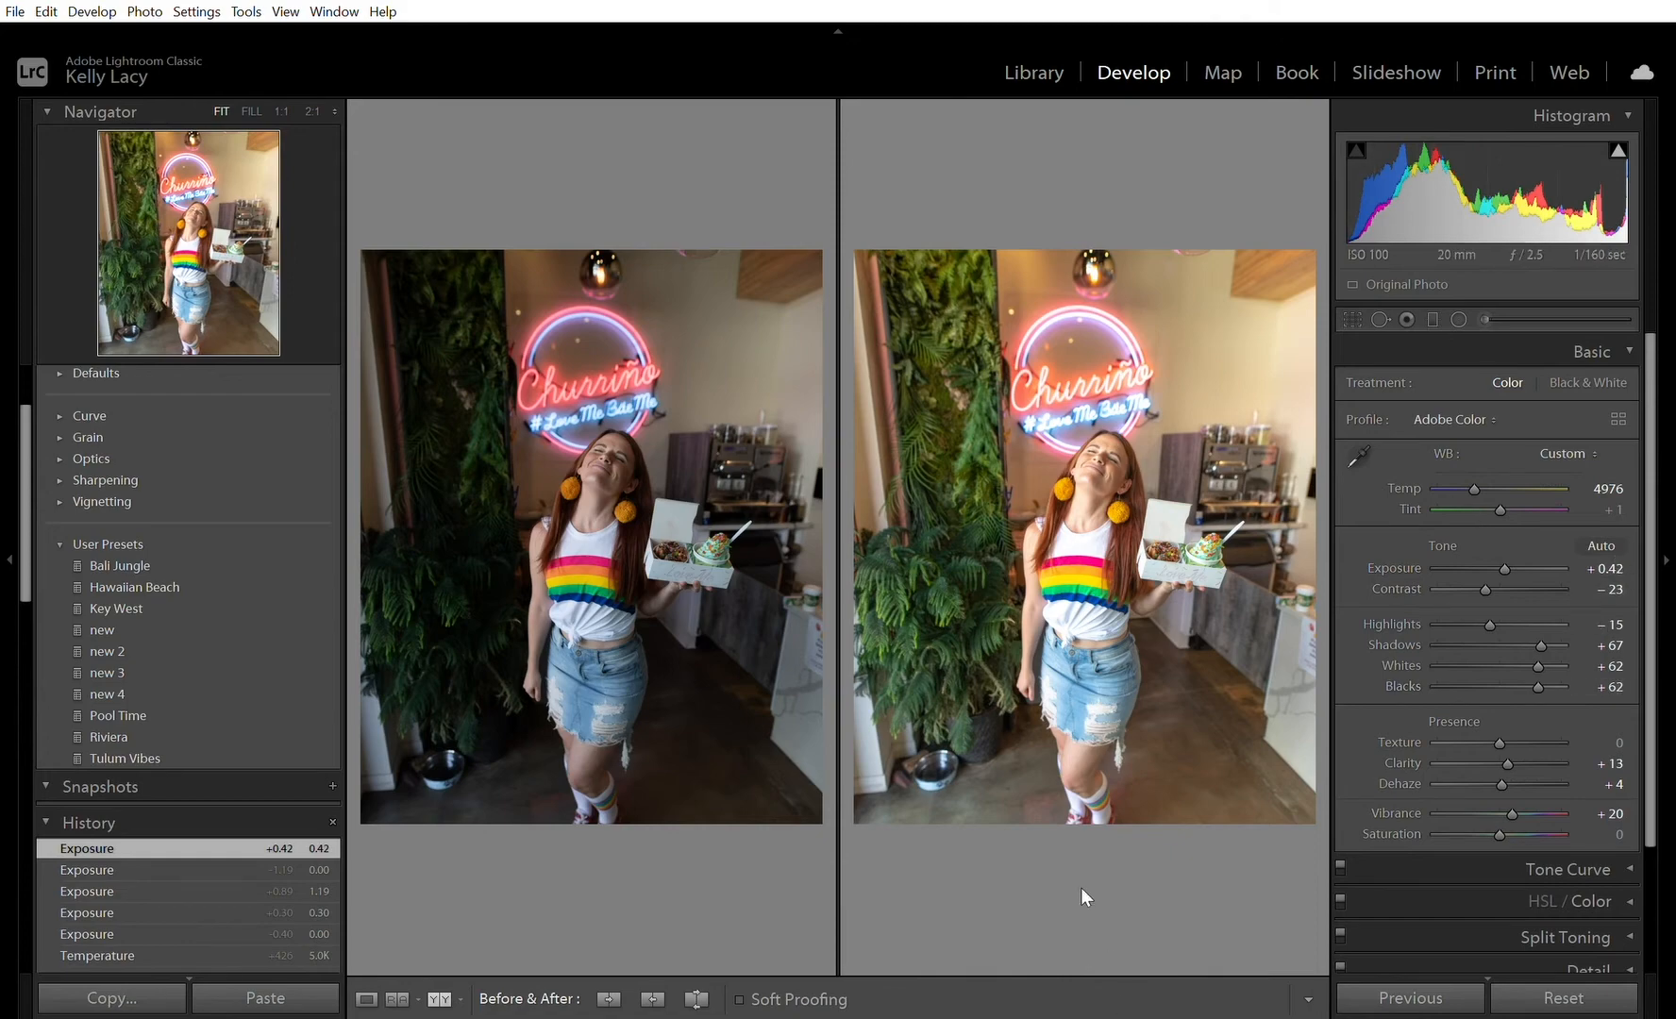
{"action": "left_click", "coordinate": [367, 998]}
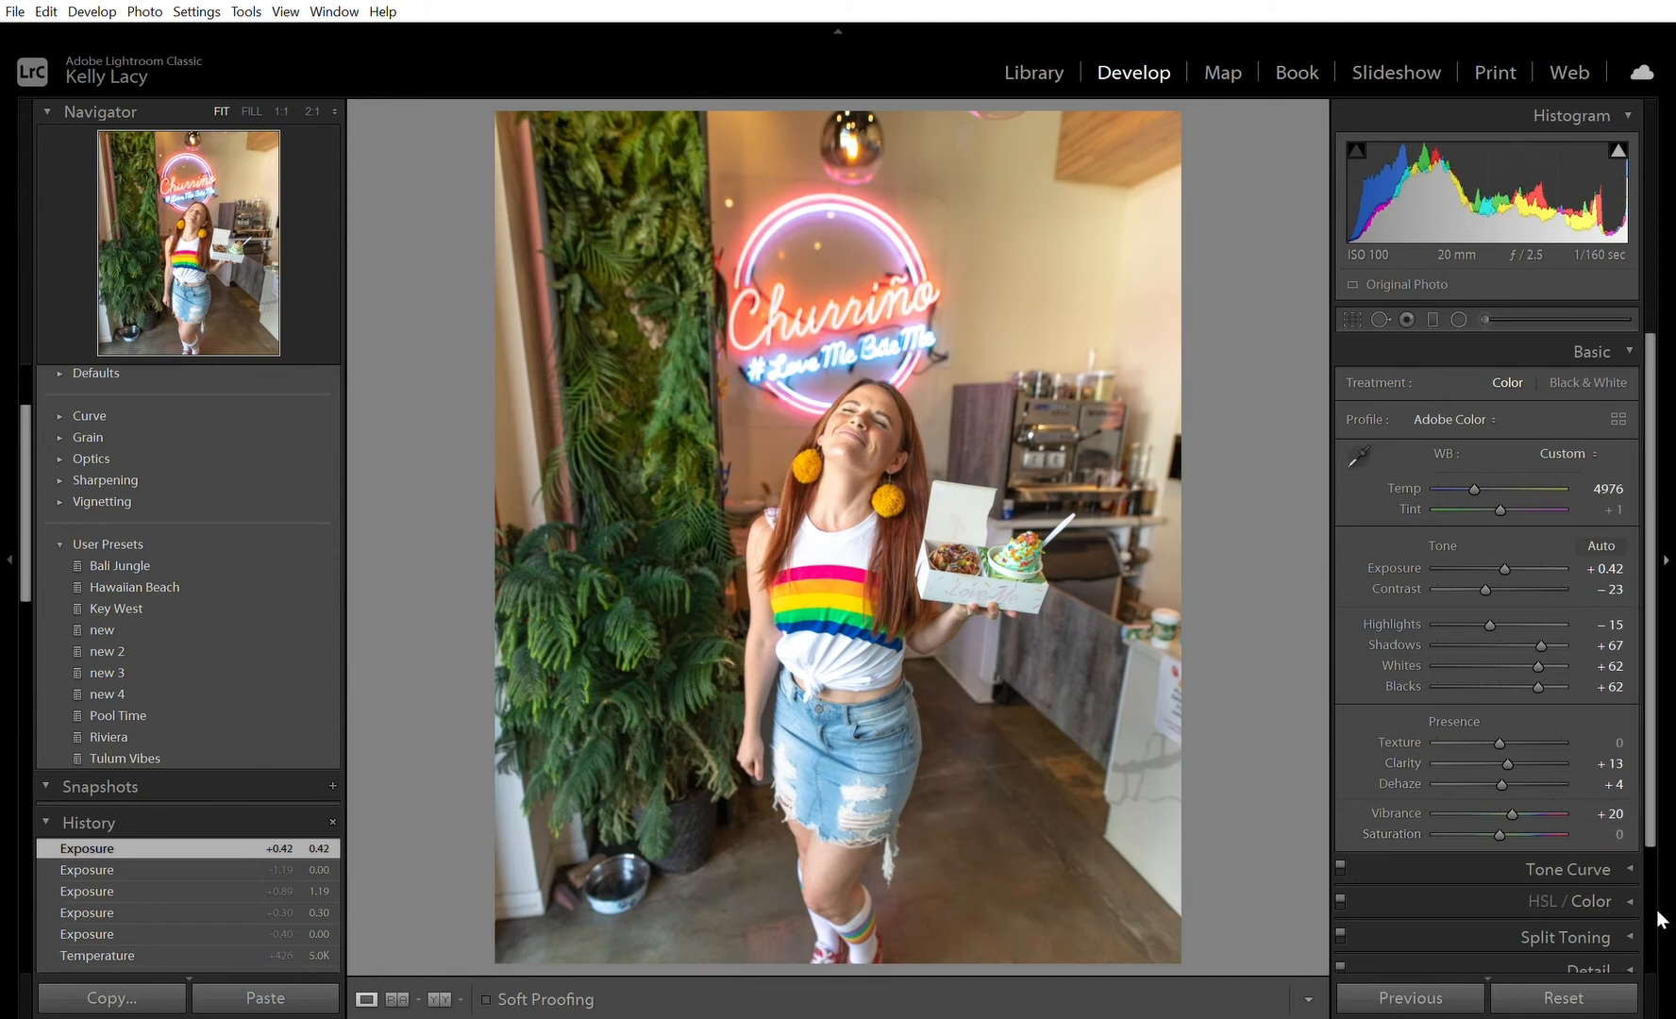
Step: Refine the basic adjustments with Saturation at +5, Shadows +79, Whites +63, Blacks +71, Temp 5155 and Tint +9
{"action": "mouse_move", "coordinate": [1499, 817]}
{"action": "left_mouse_down"}
{"action": "mouse_move", "coordinate": [1474, 820]}
{"action": "mouse_move", "coordinate": [1501, 825]}
{"action": "left_mouse_up"}
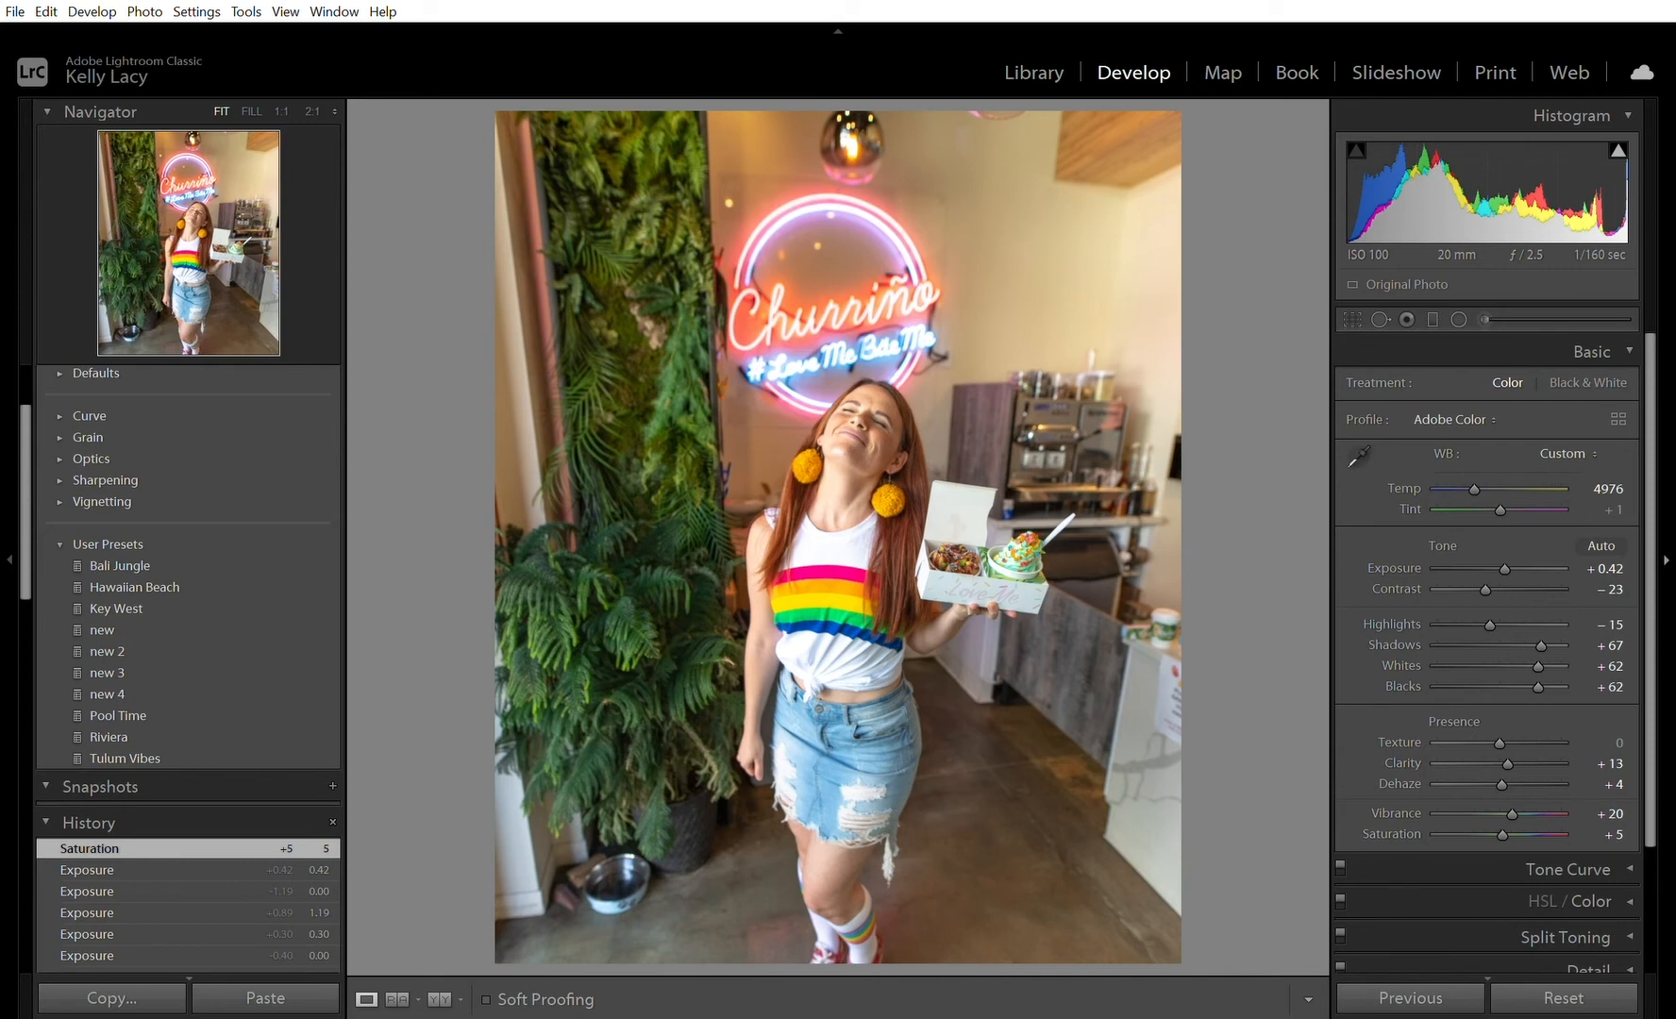
{"action": "mouse_move", "coordinate": [1541, 624]}
{"action": "left_mouse_down"}
{"action": "mouse_move", "coordinate": [1556, 622]}
{"action": "mouse_move", "coordinate": [1543, 668]}
{"action": "mouse_move", "coordinate": [1548, 645]}
{"action": "mouse_move", "coordinate": [1531, 646]}
{"action": "mouse_move", "coordinate": [1582, 647]}
{"action": "mouse_move", "coordinate": [1542, 648]}
{"action": "left_mouse_up"}
{"action": "left_click_drag", "start_coordinate": [1474, 472], "coordinate": [1506, 490]}
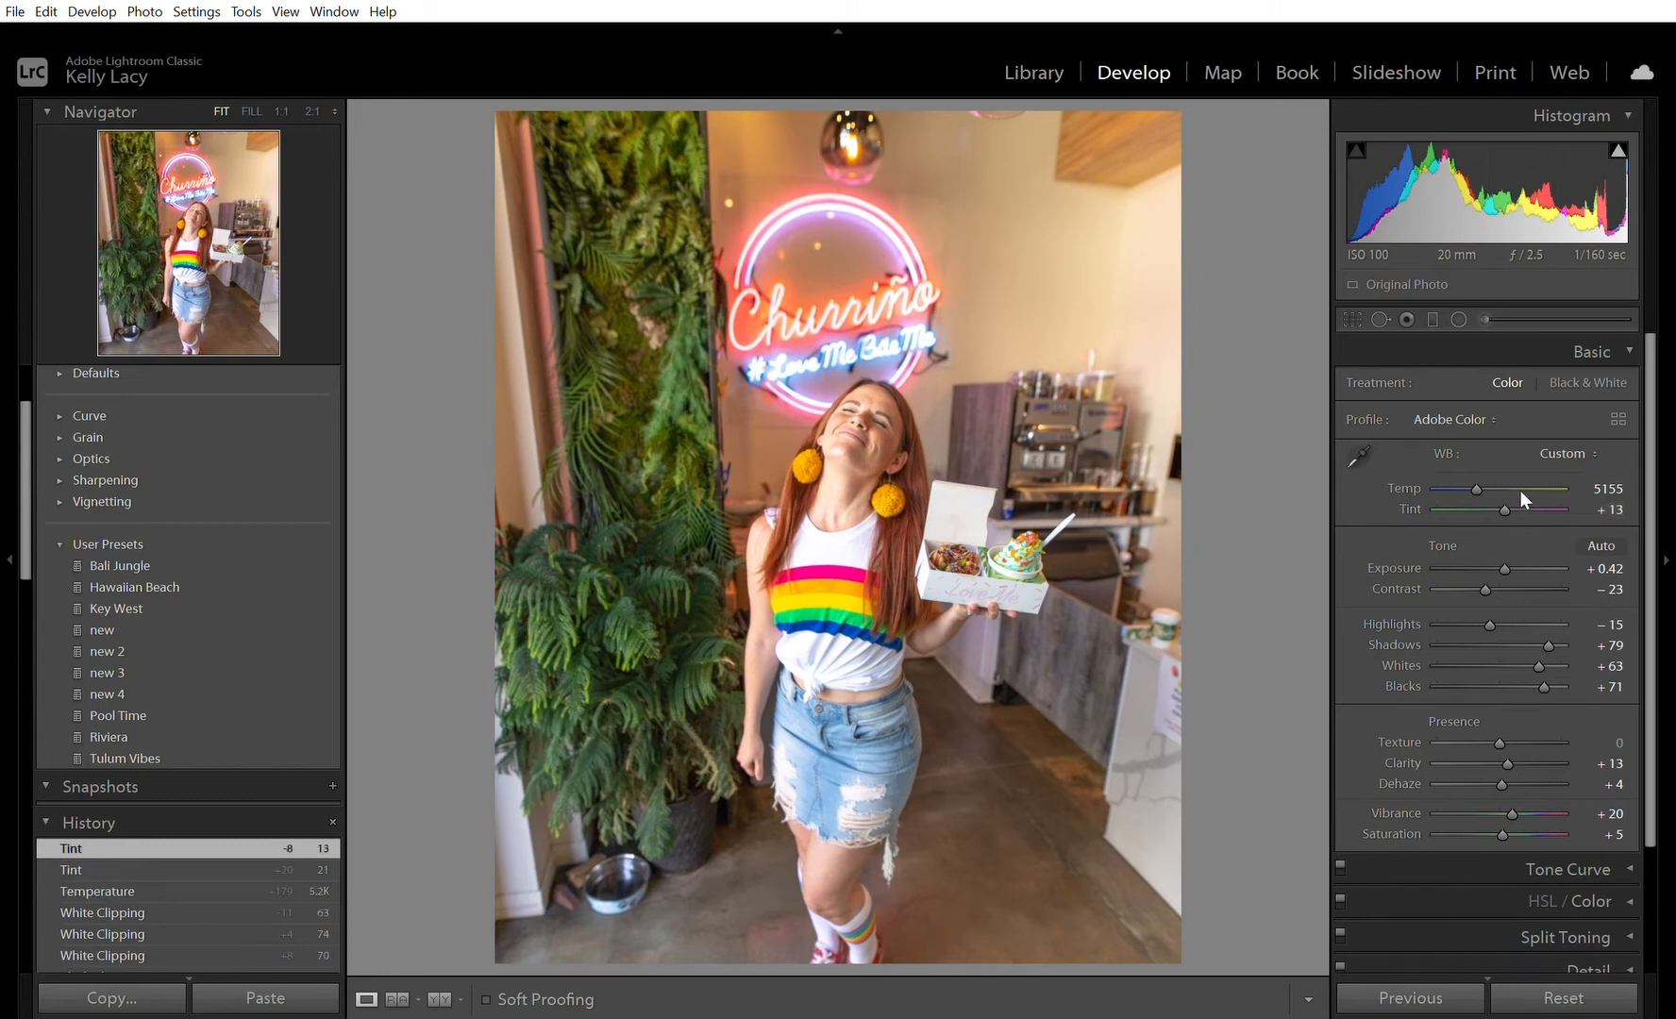
{"action": "left_click_drag", "start_coordinate": [1506, 490], "coordinate": [1504, 489]}
Step: Remove the small yellow light spot at the centre of the neon ring using Spot Removal in Heal mode at size 43
{"action": "key", "text": "q"}
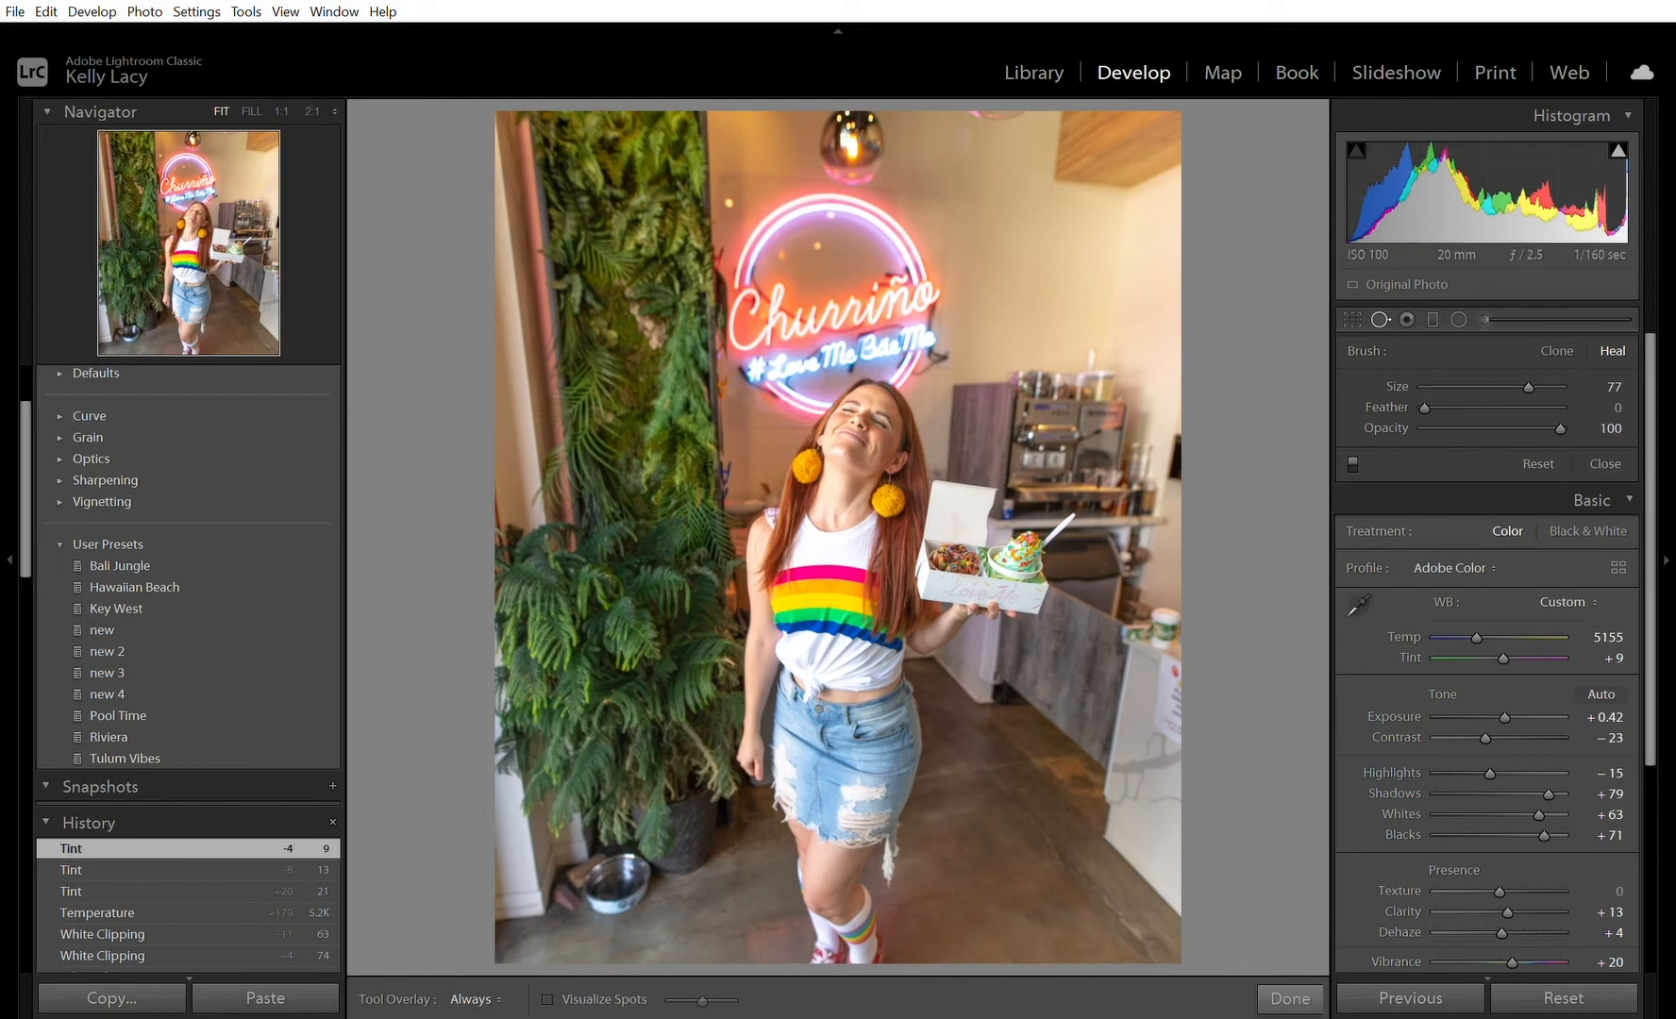
{"action": "left_click", "coordinate": [1302, 999]}
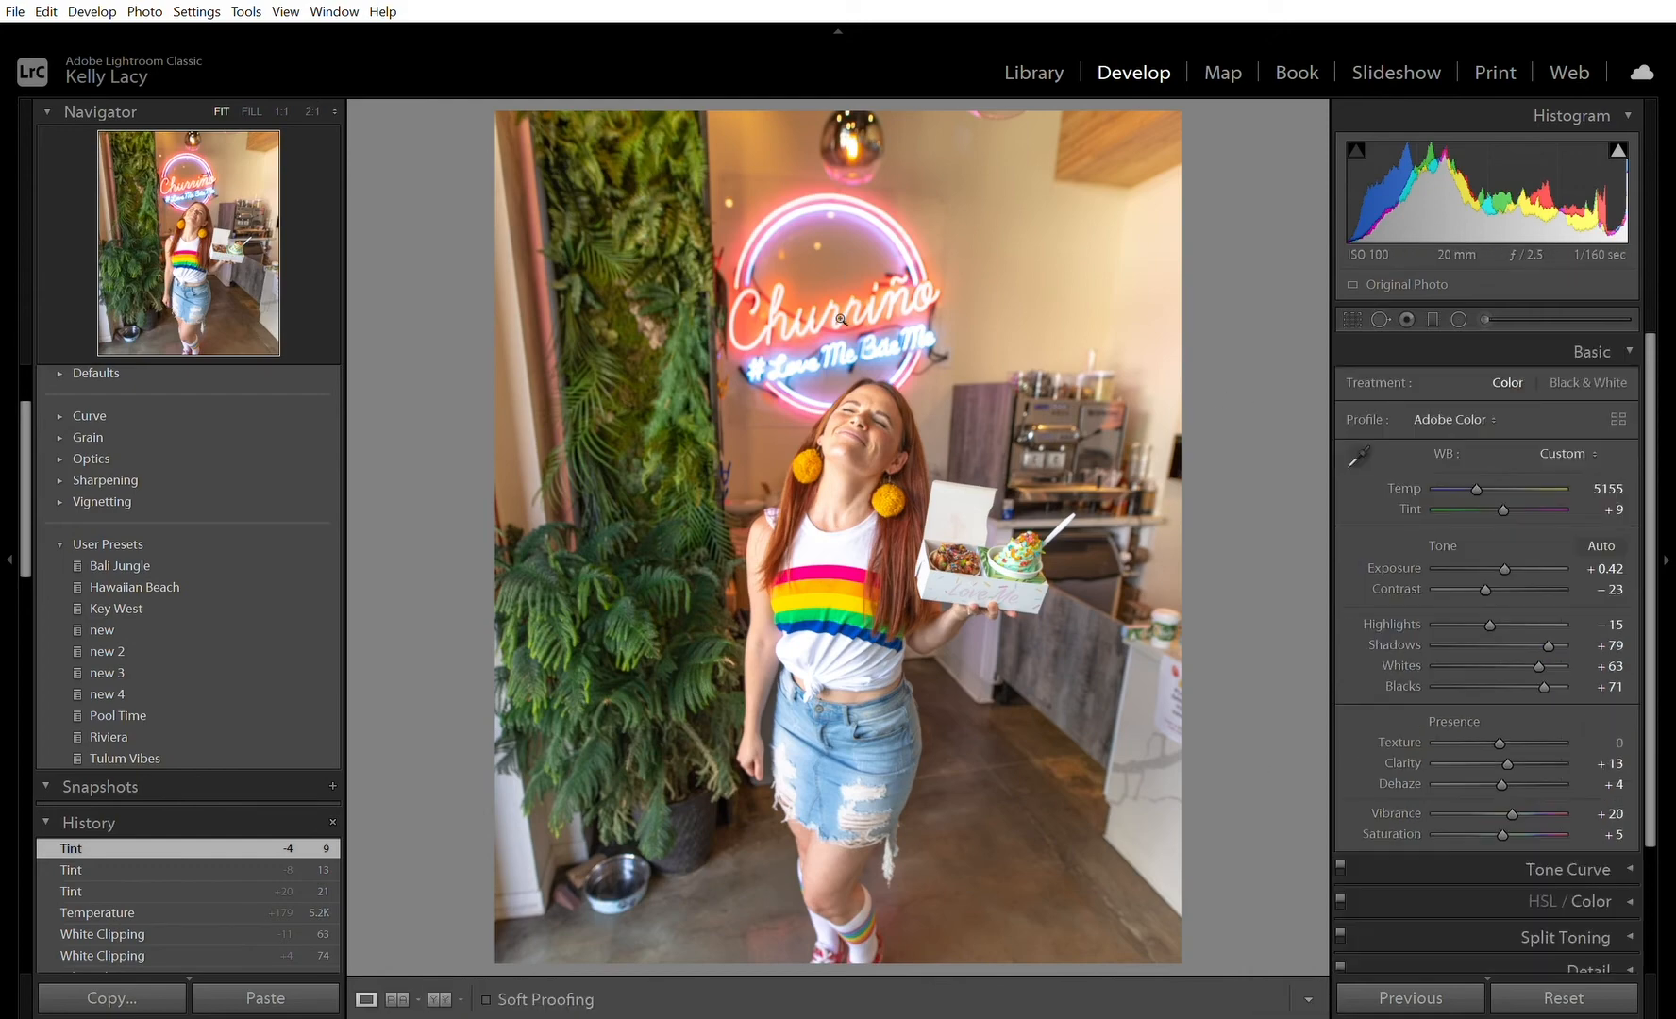
{"action": "left_click", "coordinate": [879, 386]}
{"action": "left_click_drag", "start_coordinate": [879, 386], "coordinate": [949, 658]}
{"action": "left_click_drag", "start_coordinate": [901, 454], "coordinate": [957, 570]}
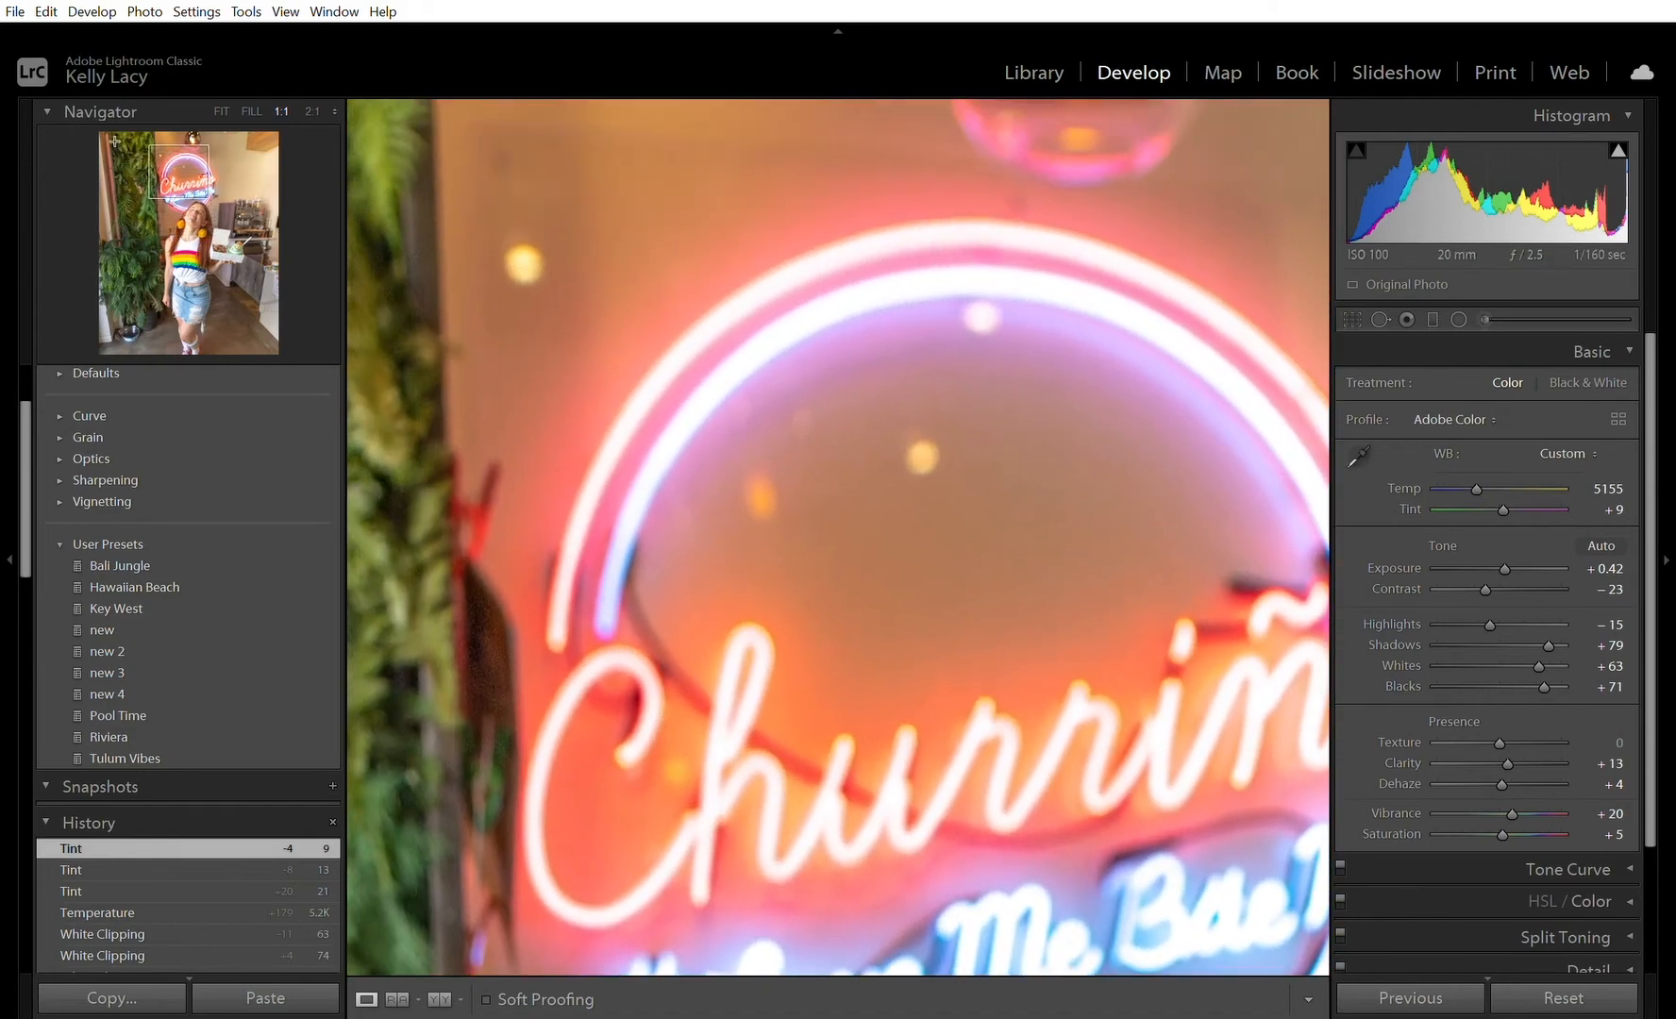
{"action": "mouse_move", "coordinate": [186, 162]}
{"action": "left_mouse_down"}
{"action": "mouse_move", "coordinate": [170, 191]}
{"action": "mouse_move", "coordinate": [198, 221]}
{"action": "mouse_move", "coordinate": [187, 157]}
{"action": "left_mouse_up"}
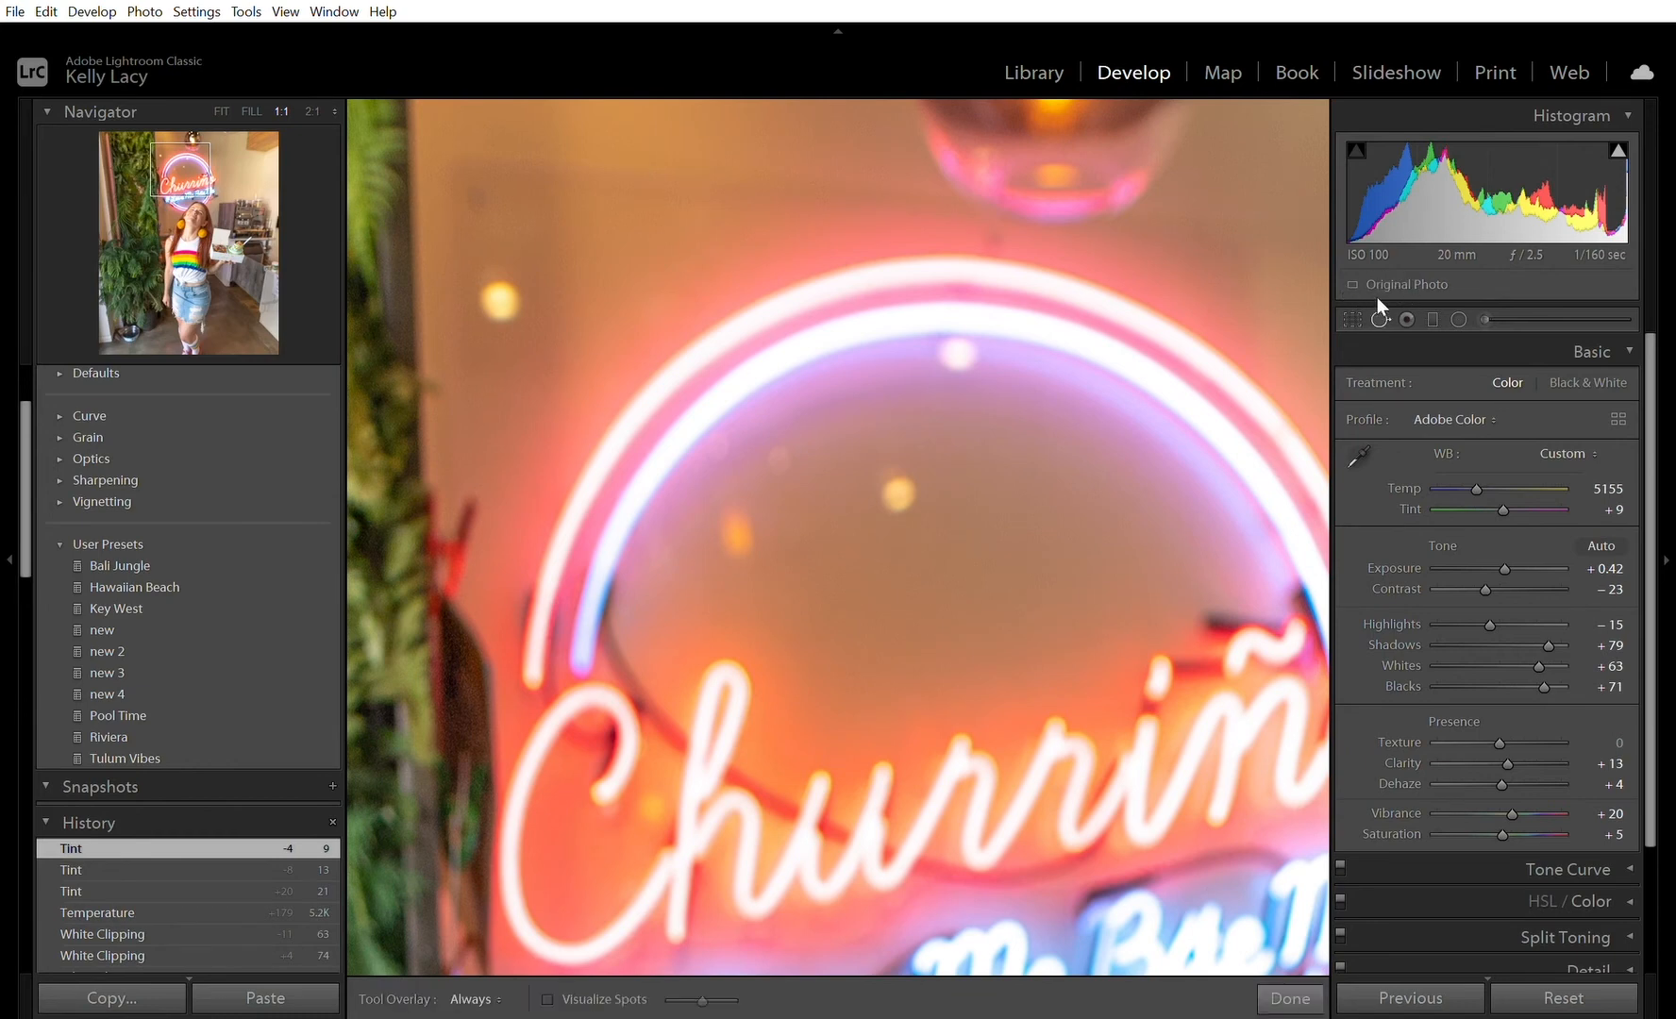
{"action": "left_click", "coordinate": [1379, 319]}
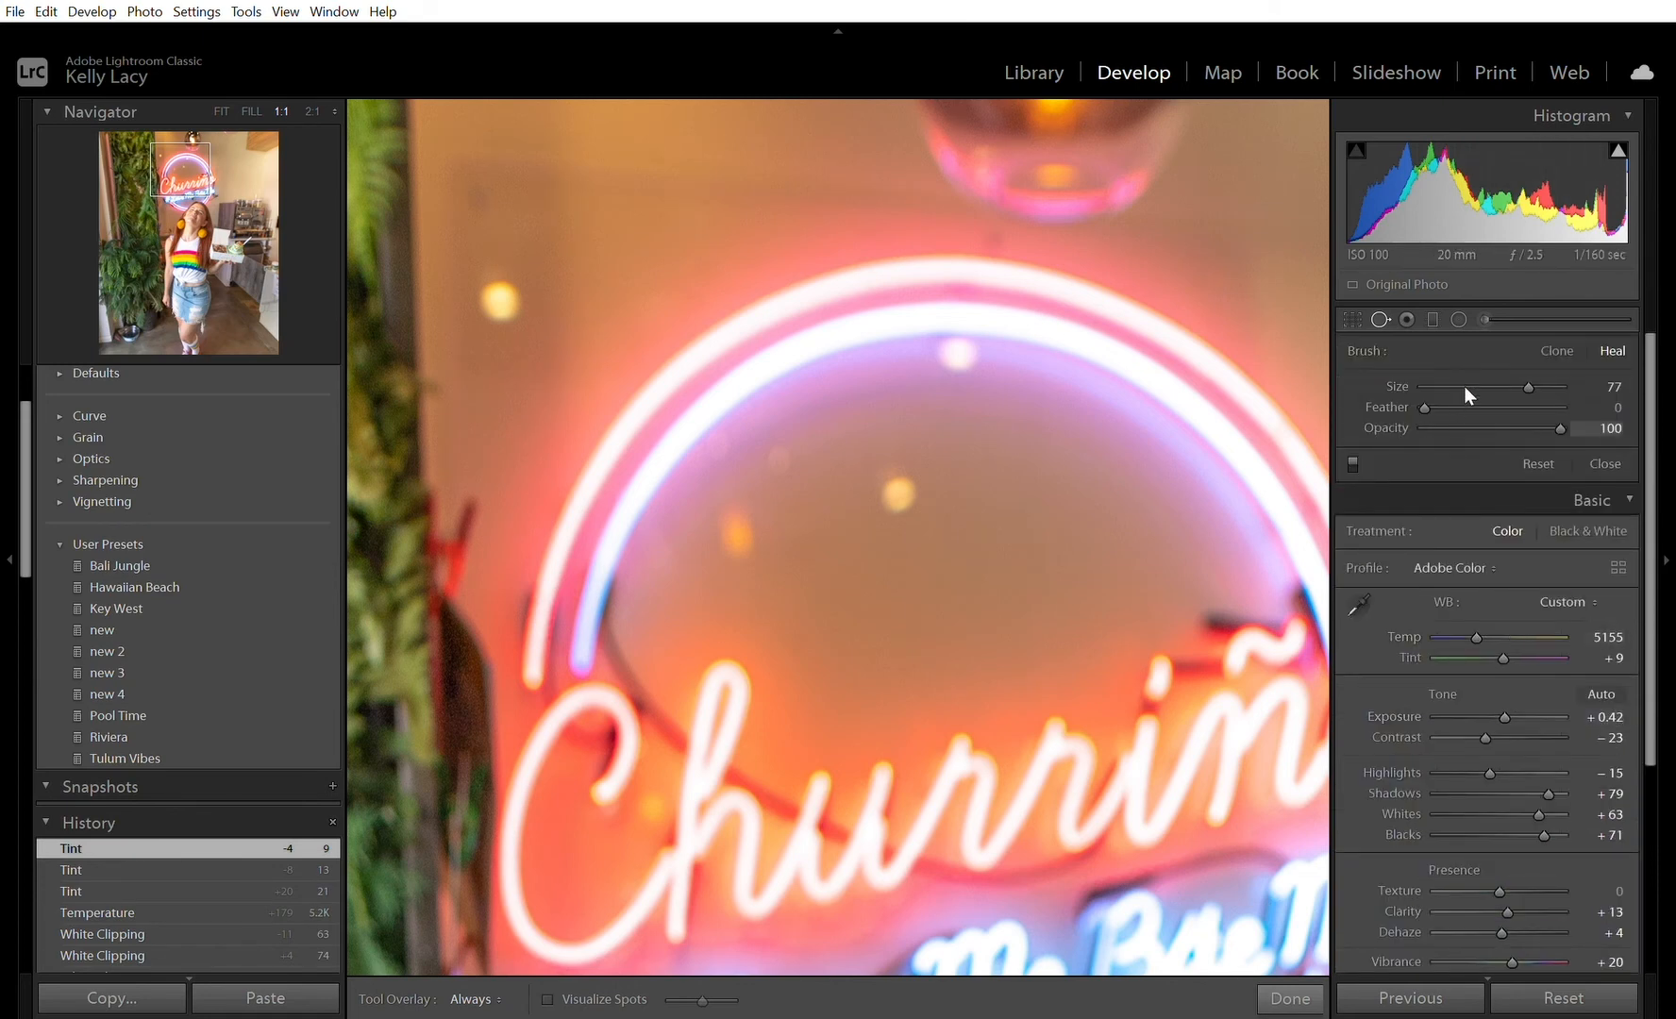
{"action": "left_click_drag", "start_coordinate": [1528, 366], "coordinate": [1482, 363]}
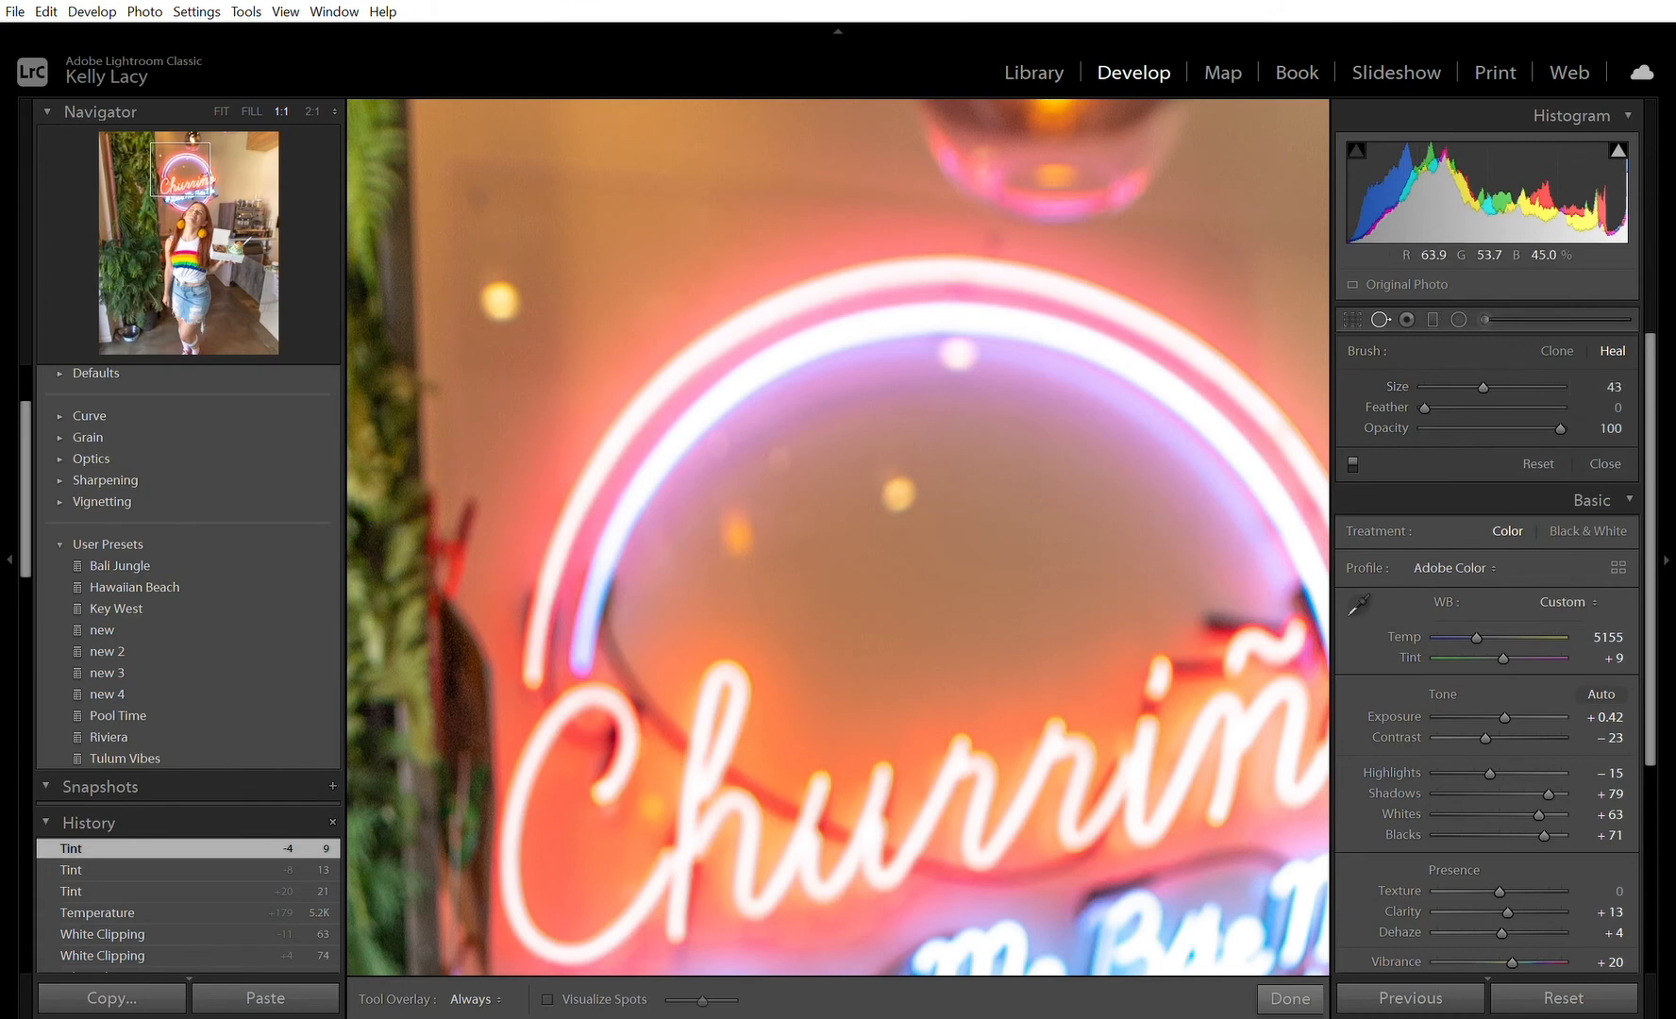
{"action": "left_click", "coordinate": [898, 483]}
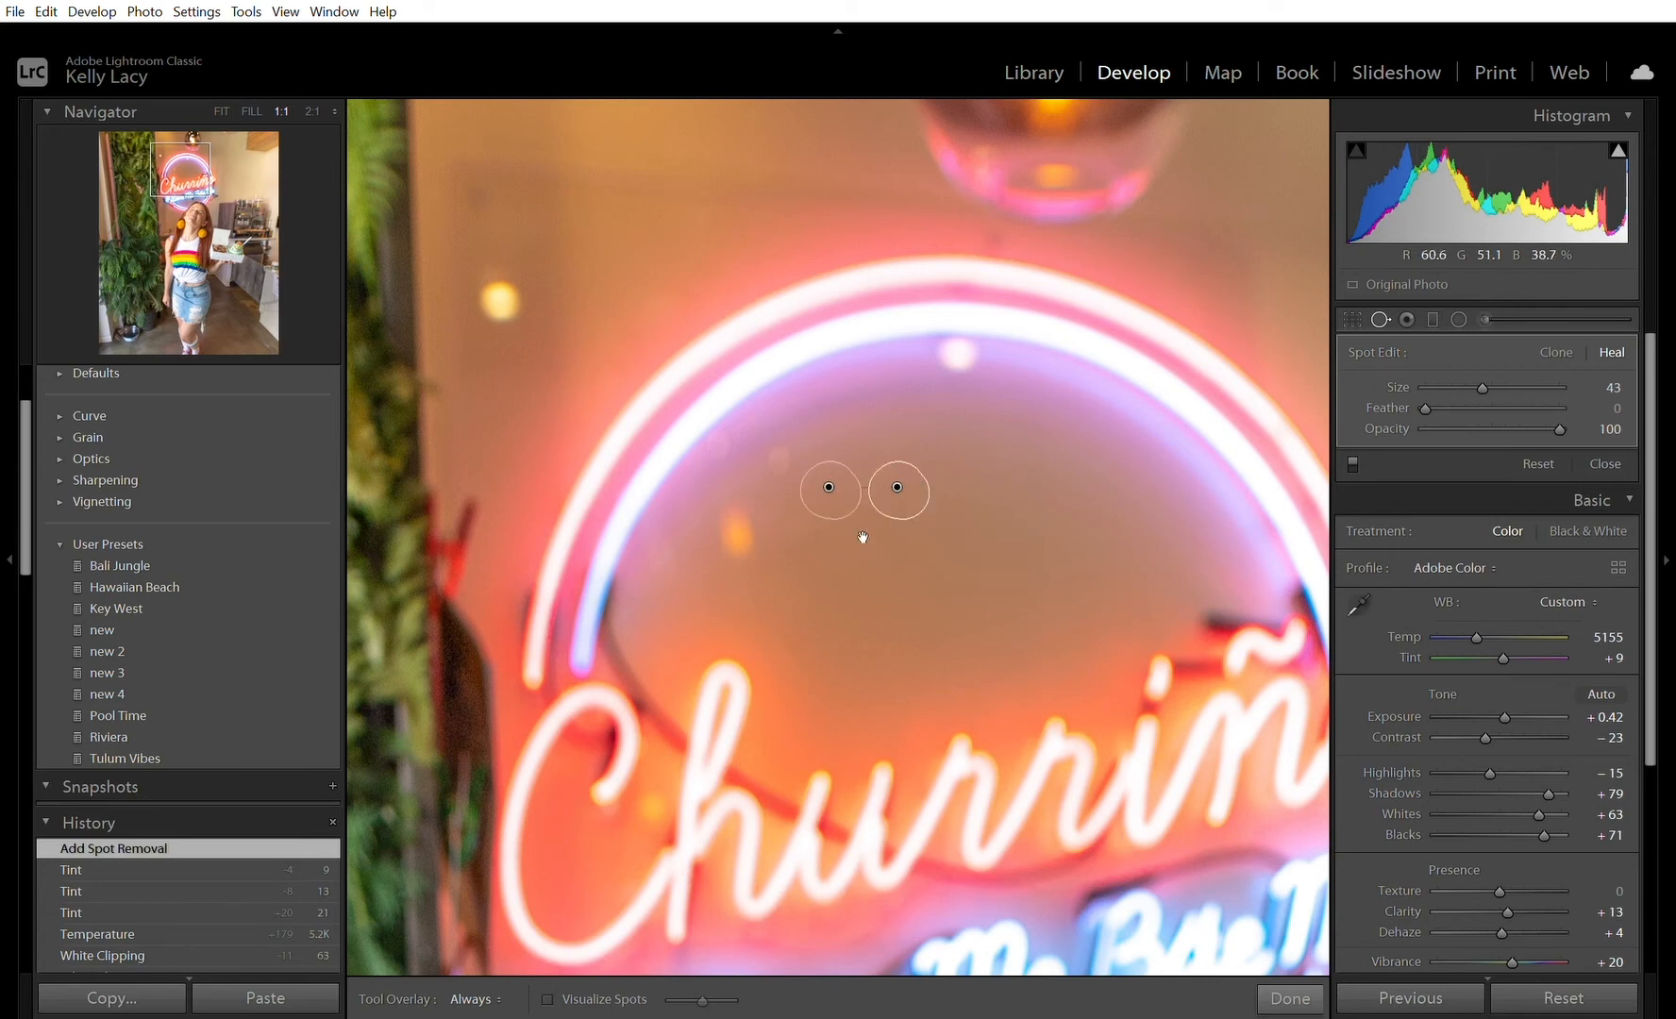
{"action": "left_click", "coordinate": [1290, 998]}
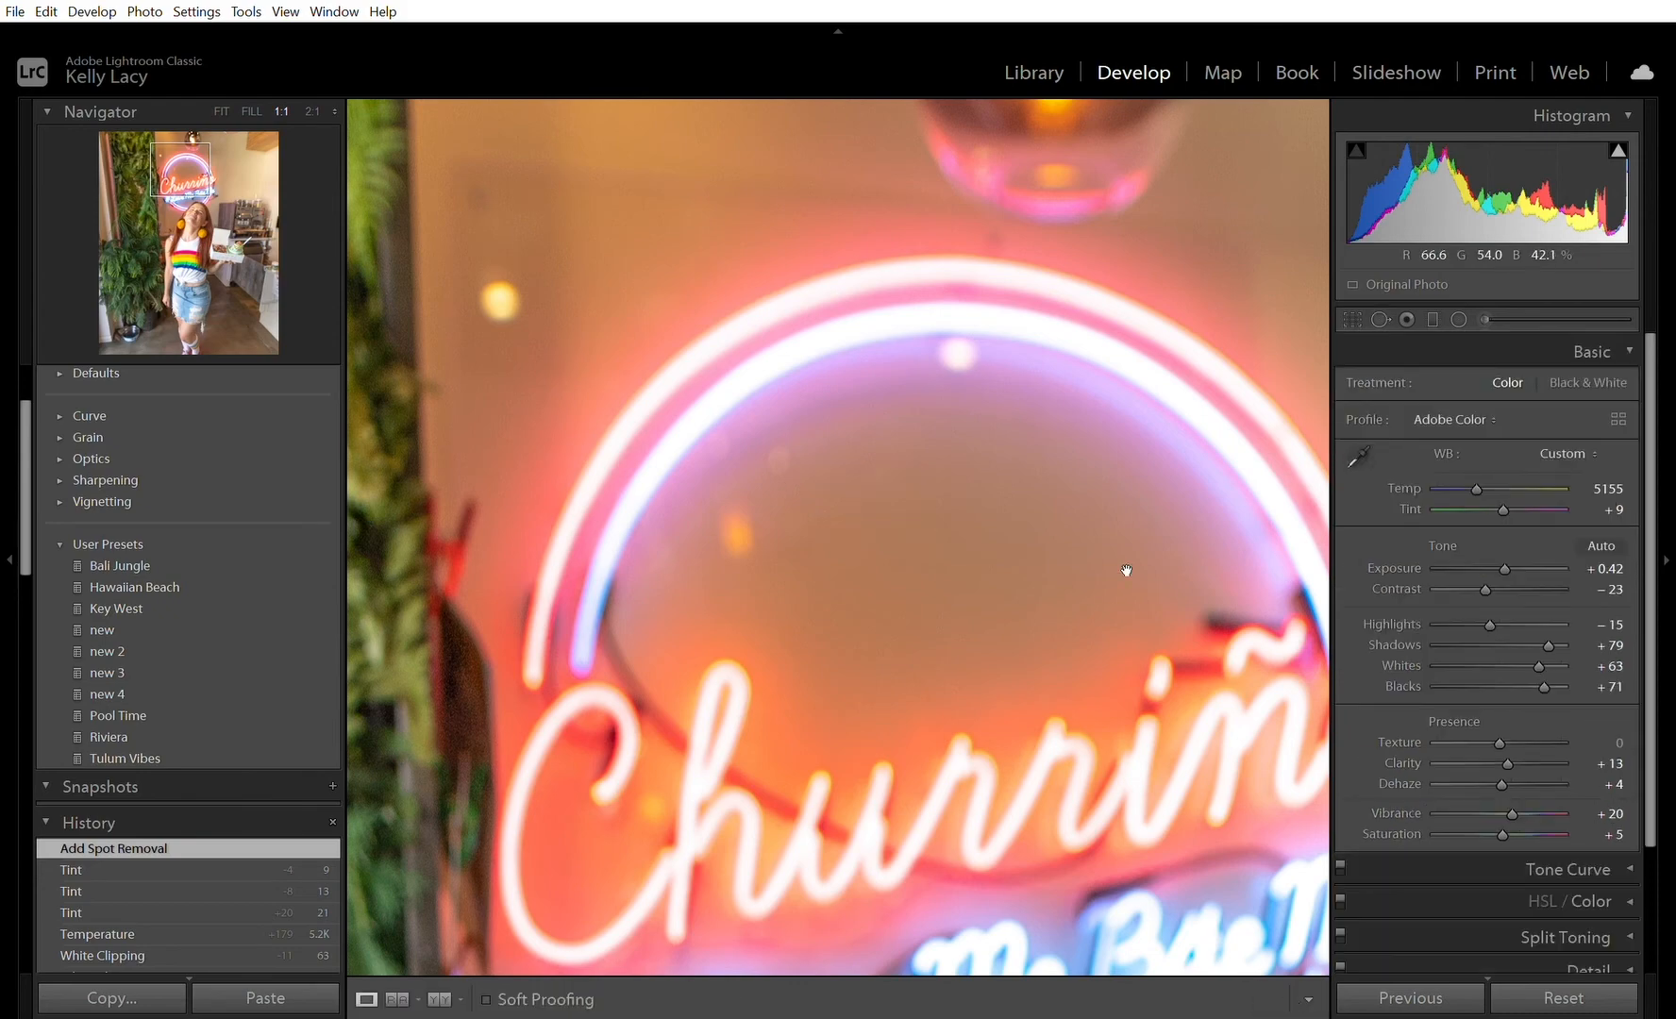
{"action": "left_click", "coordinate": [221, 88]}
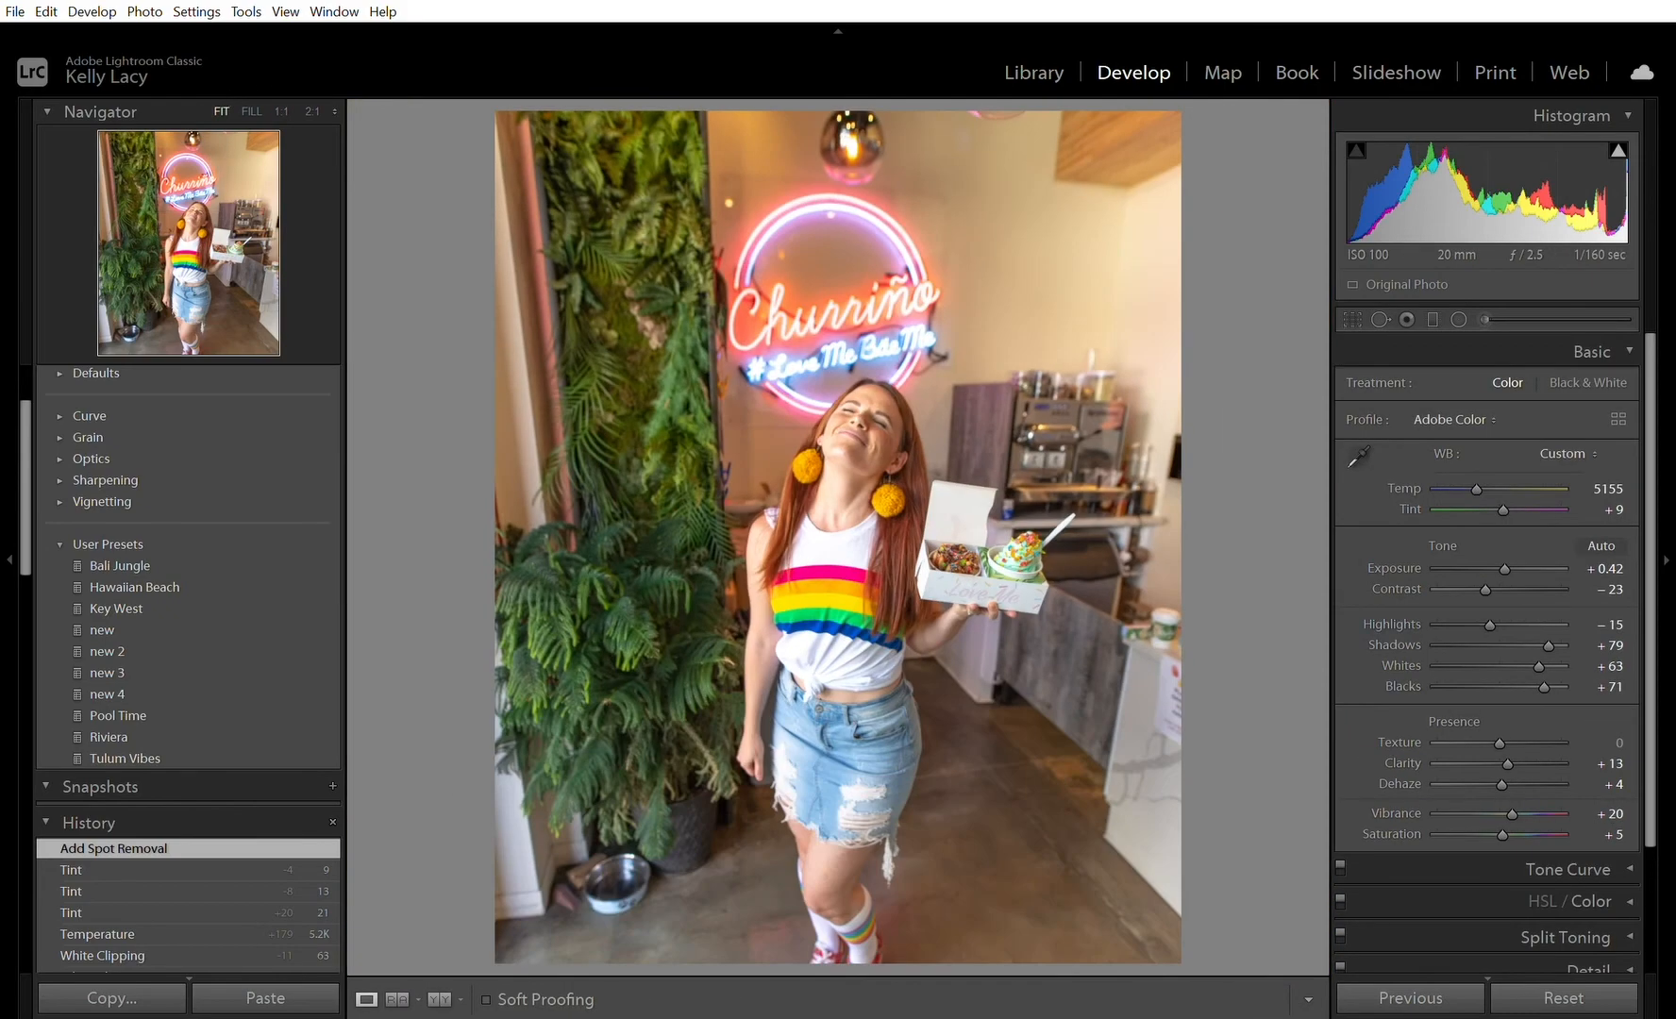
Step: Add a slightly tilted graduated filter over the photo's upper part, check its mask overlay, and move its centre up to the woman's chest
{"action": "left_click", "coordinate": [1432, 319]}
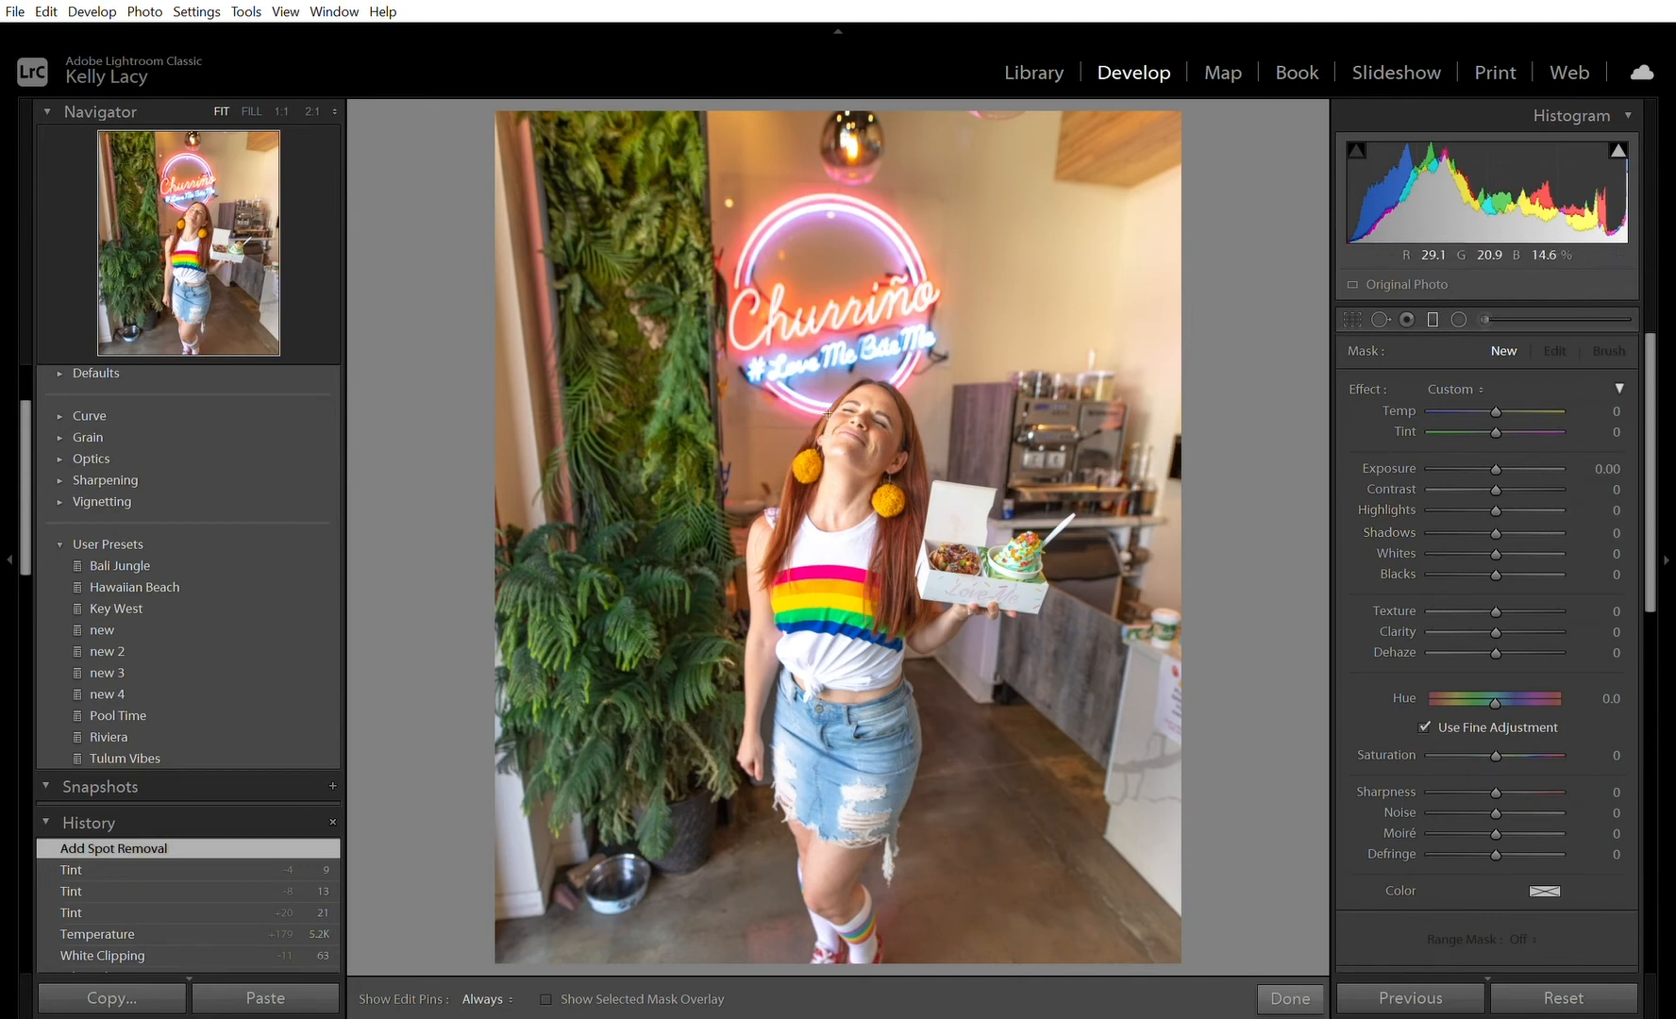
{"action": "left_click_drag", "start_coordinate": [824, 424], "coordinate": [859, 889]}
{"action": "left_click_drag", "start_coordinate": [700, 1012], "coordinate": [698, 1009]}
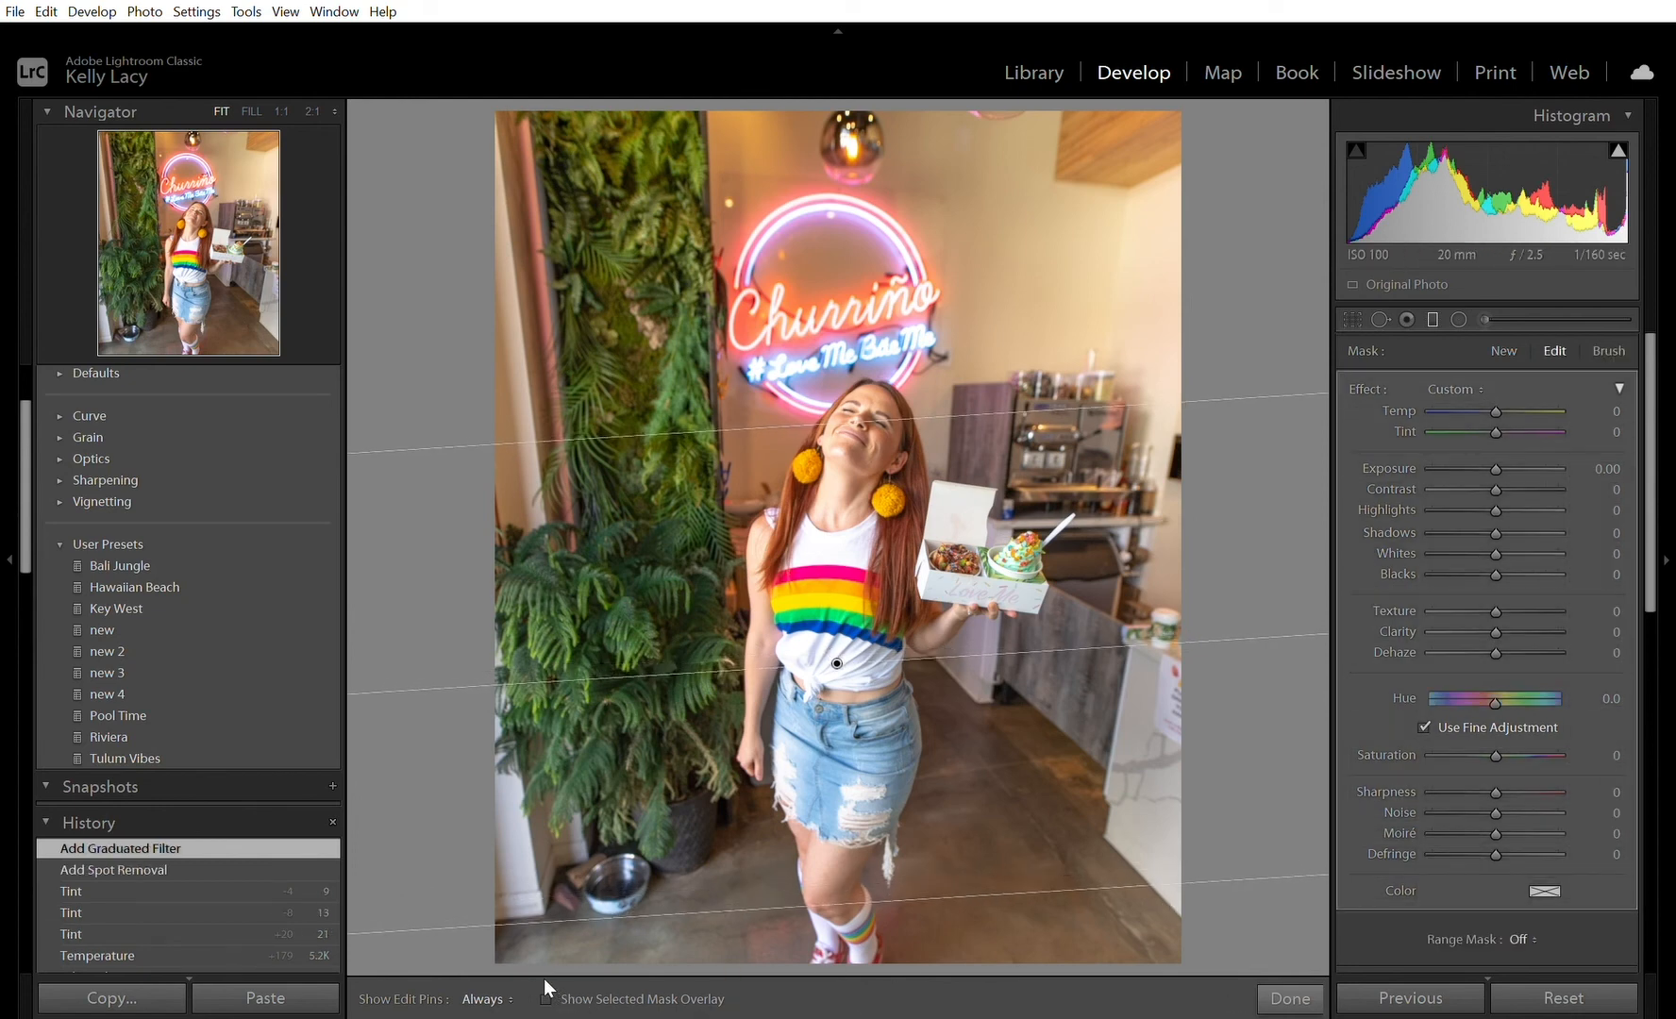
{"action": "key", "text": "o"}
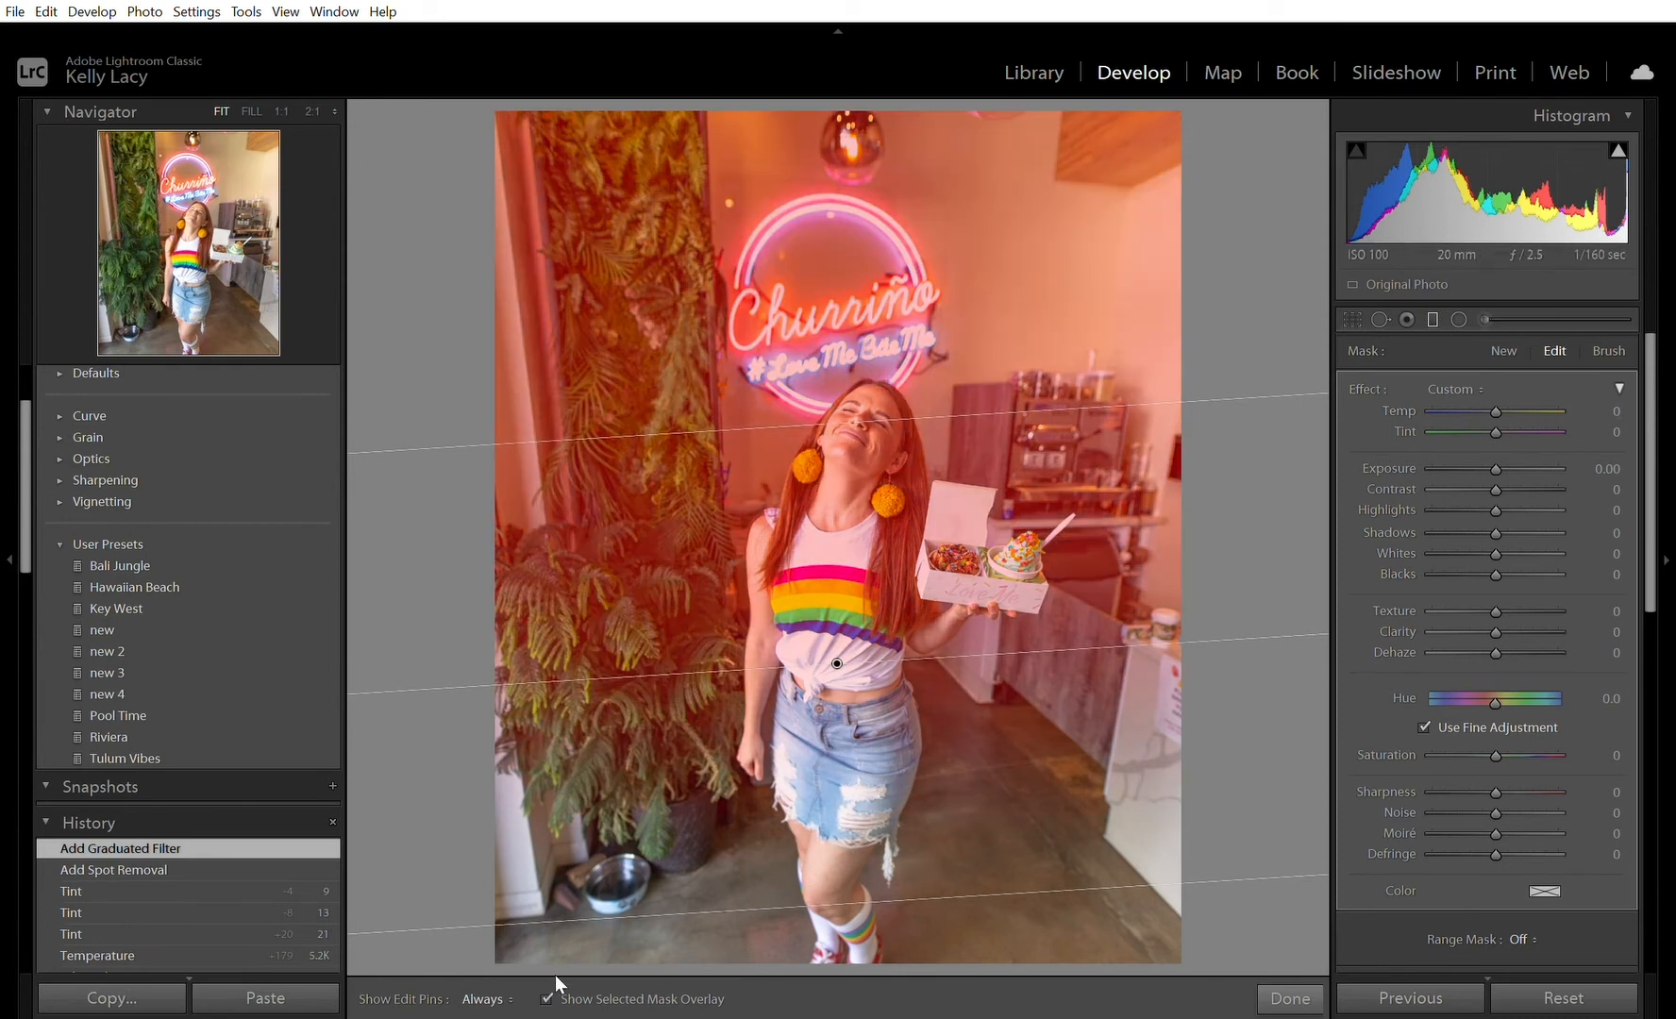
{"action": "key", "text": "o"}
{"action": "left_click_drag", "start_coordinate": [845, 649], "coordinate": [843, 526]}
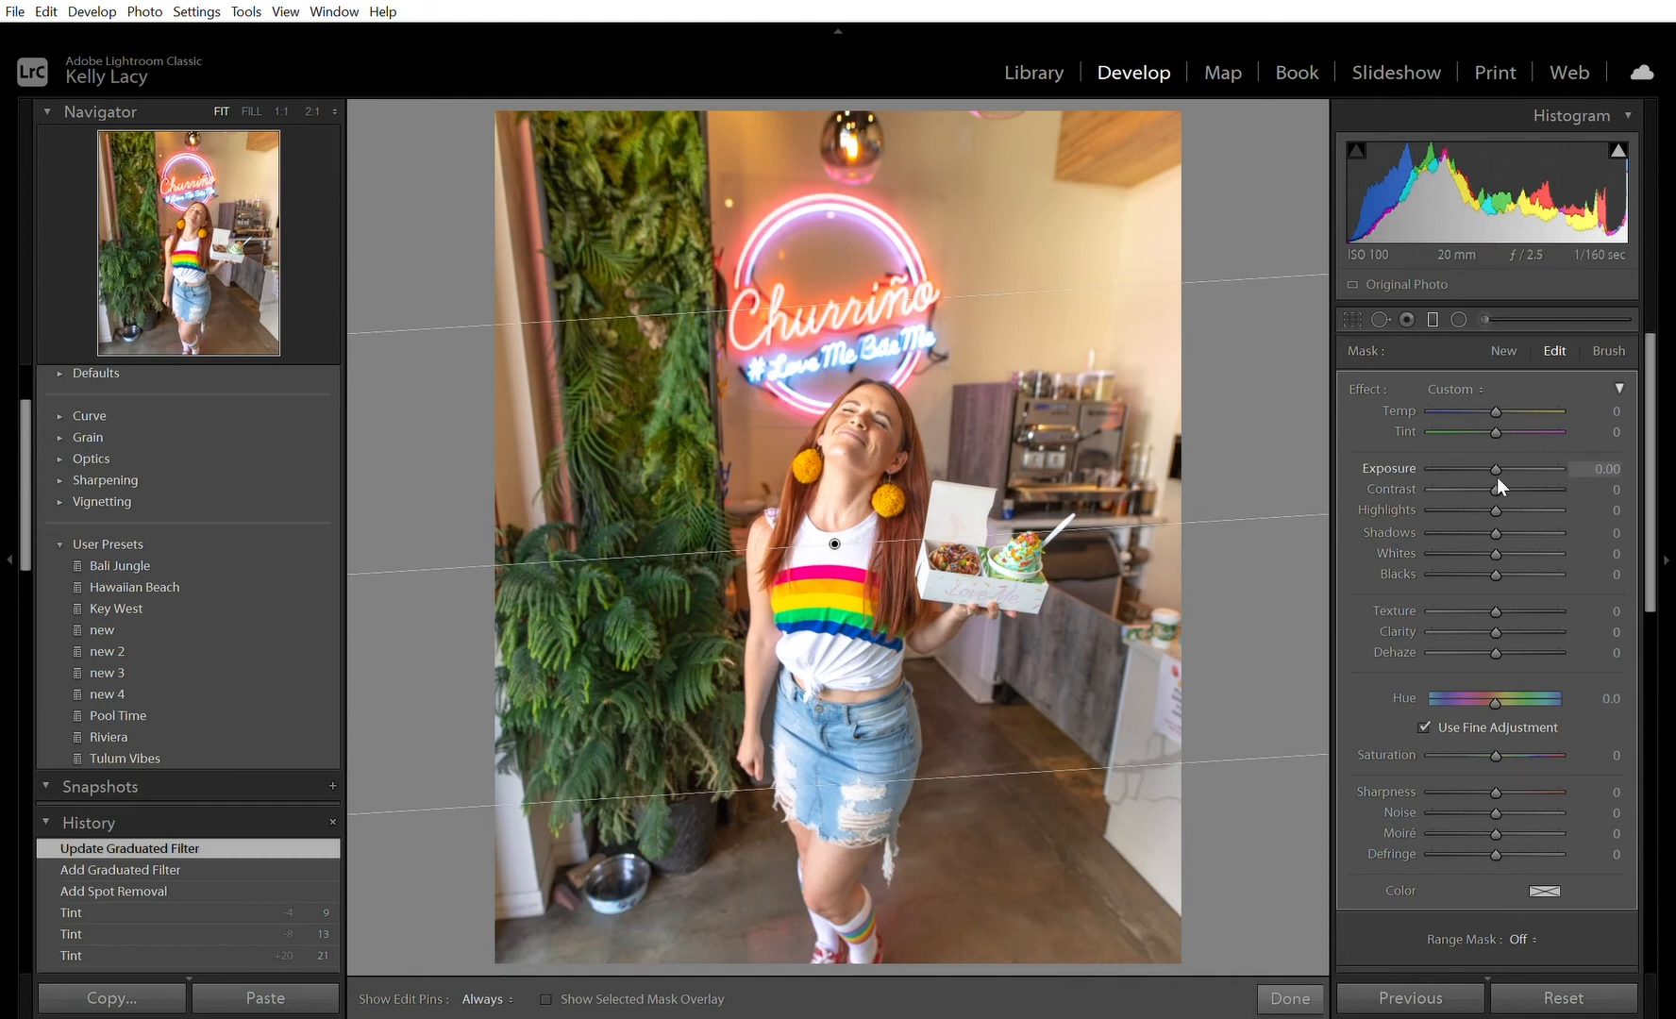
Step: Try the graduated filter's Exposure at 1.52 and 0.87, and reset it to 0
{"action": "left_click_drag", "start_coordinate": [1496, 469], "coordinate": [1528, 456]}
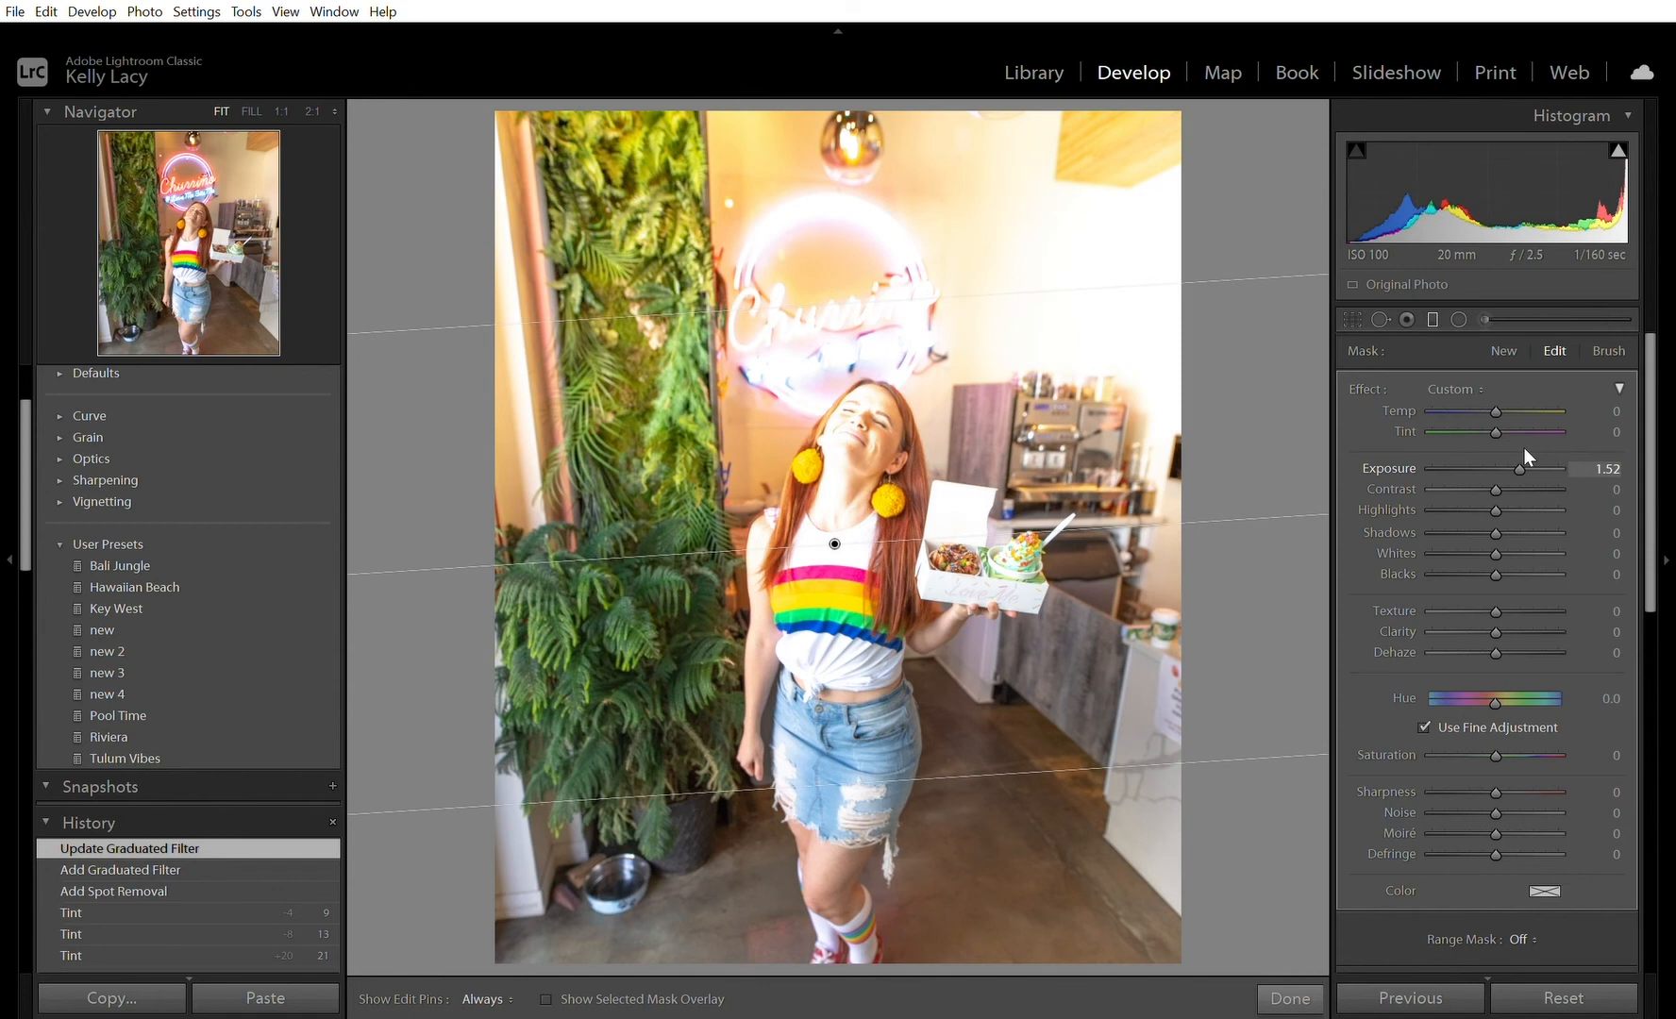
{"action": "left_click_drag", "start_coordinate": [1523, 448], "coordinate": [1512, 447]}
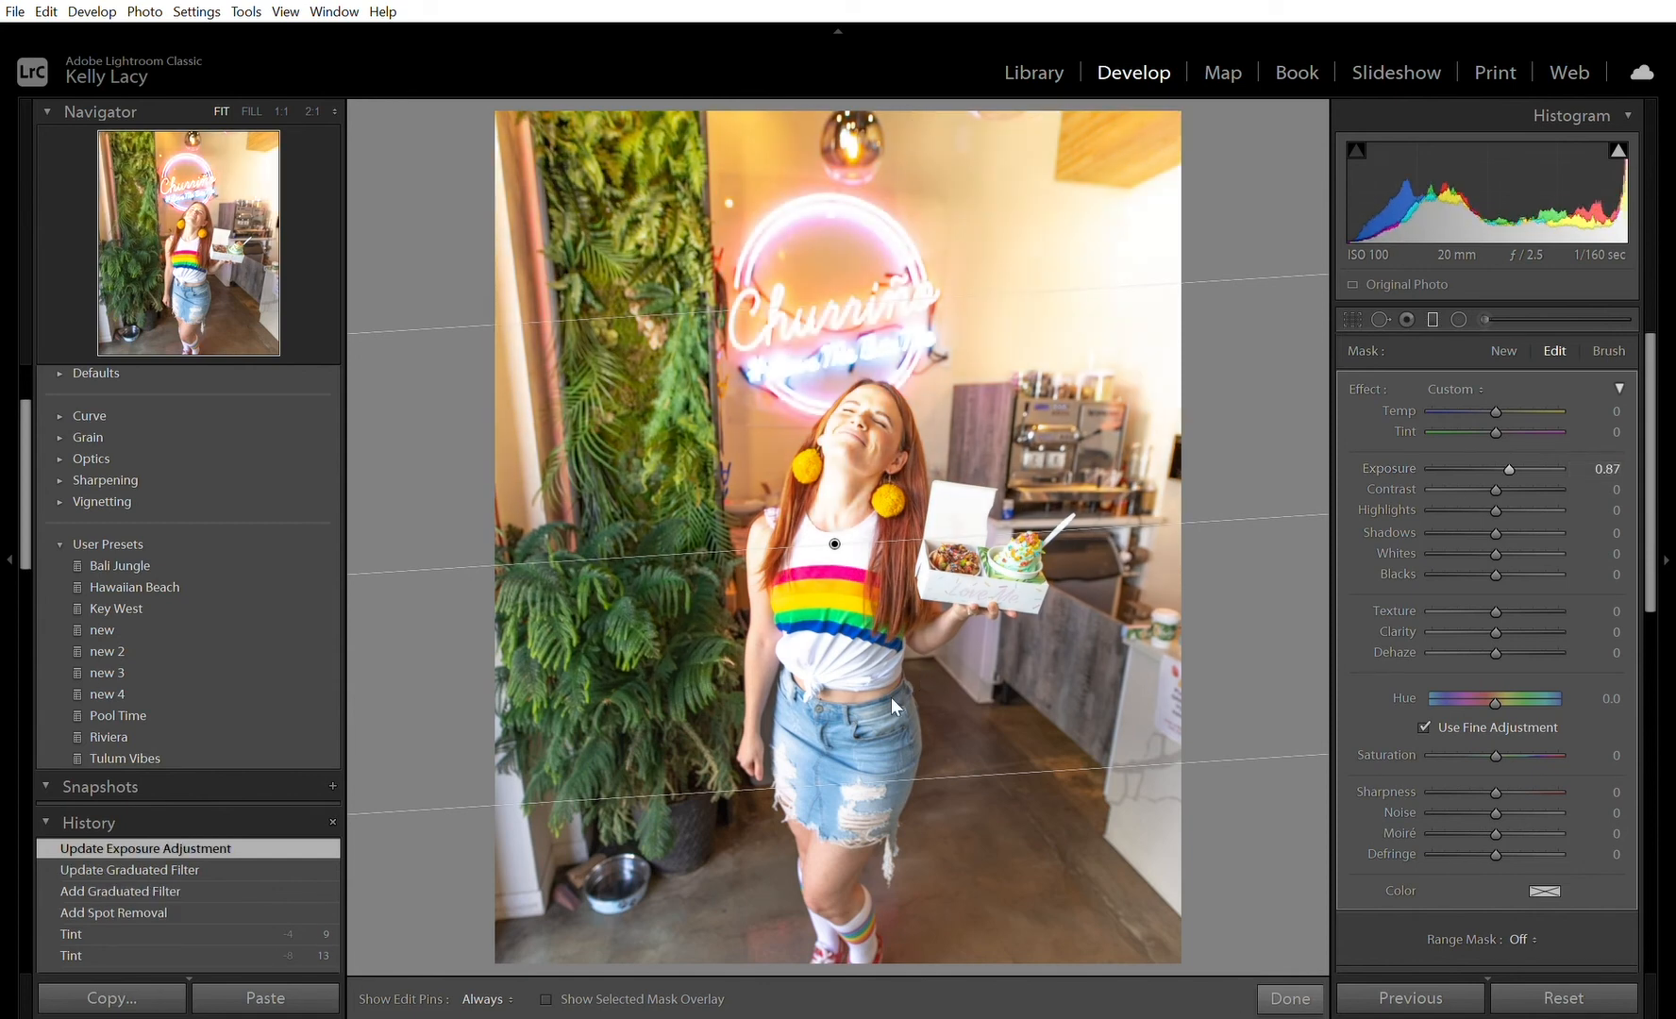
{"action": "double_click", "coordinate": [1395, 468]}
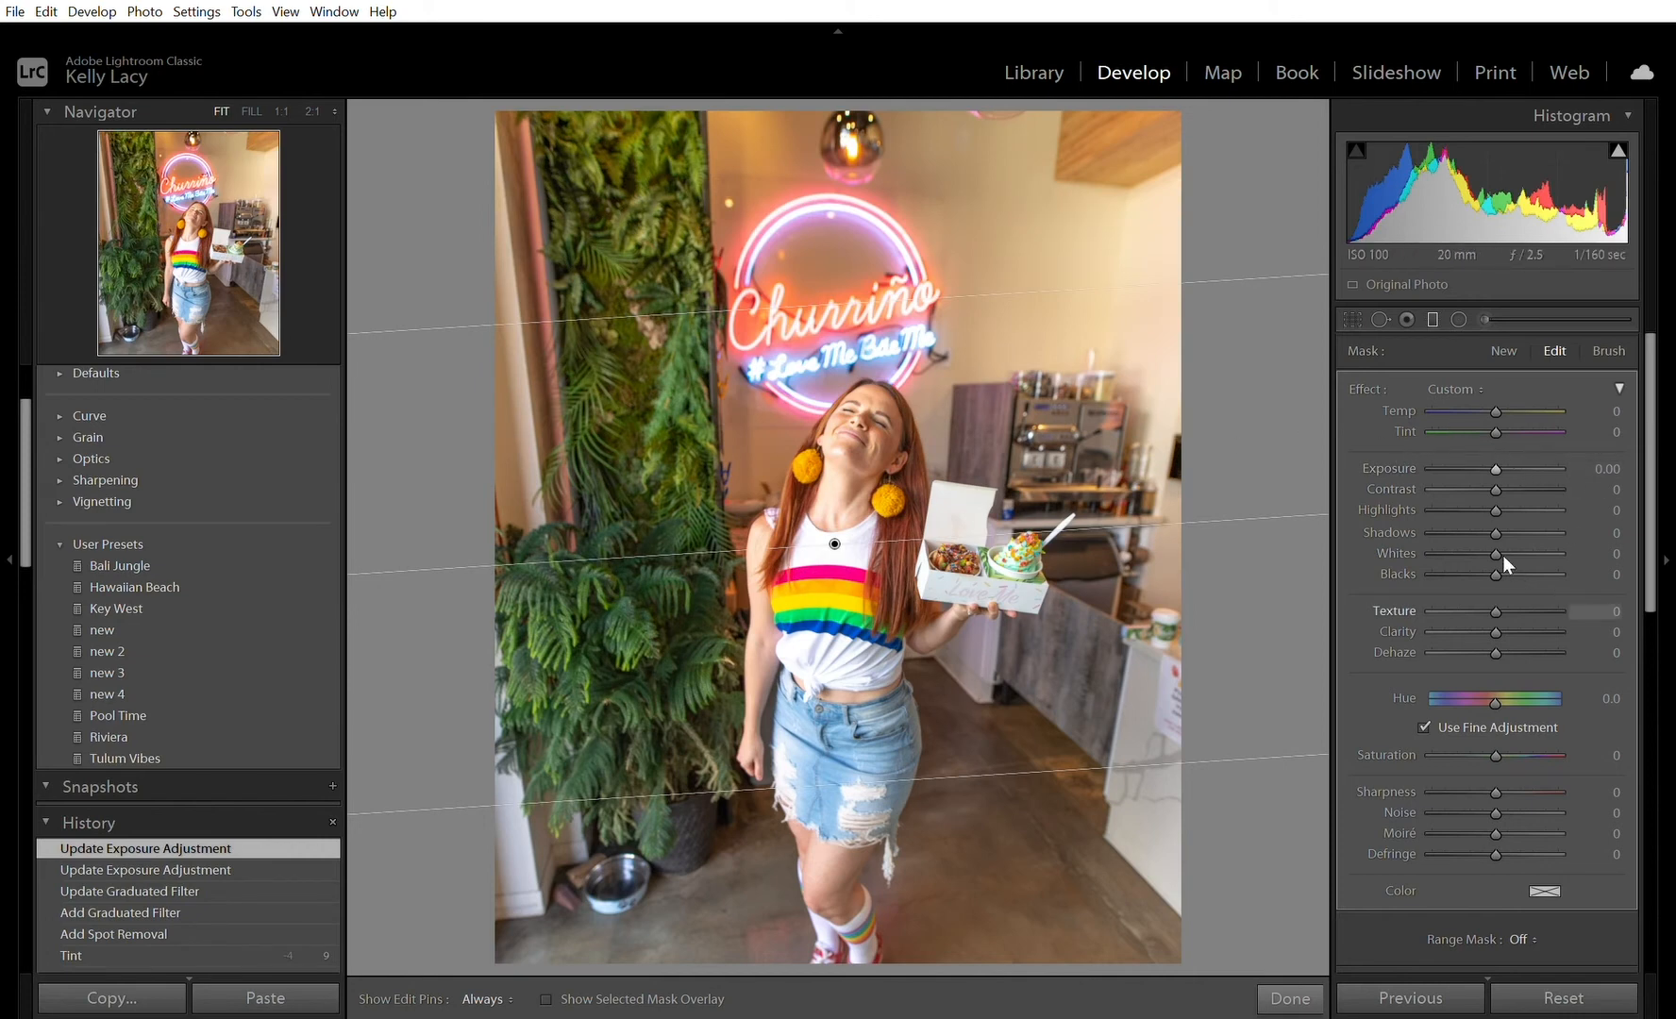
Step: Set the graduated filter's Shadows to 31 and finish editing the filter
{"action": "left_click_drag", "start_coordinate": [1508, 532], "coordinate": [1514, 532]}
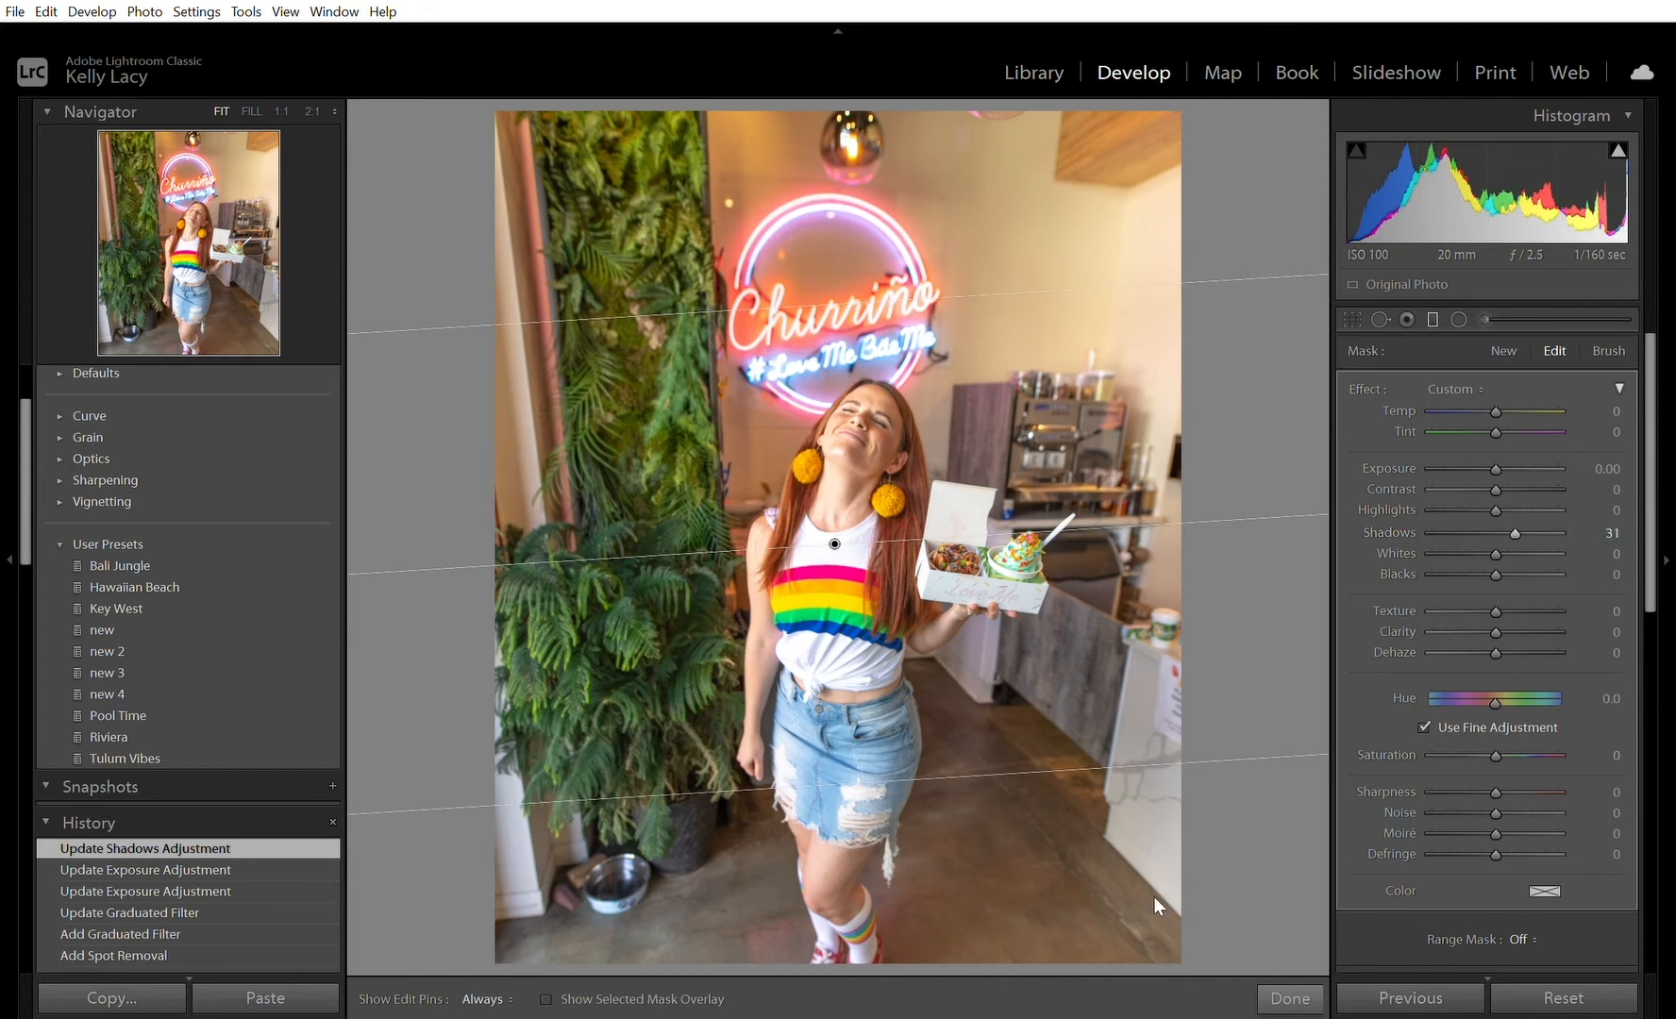
{"action": "left_click", "coordinate": [1289, 998]}
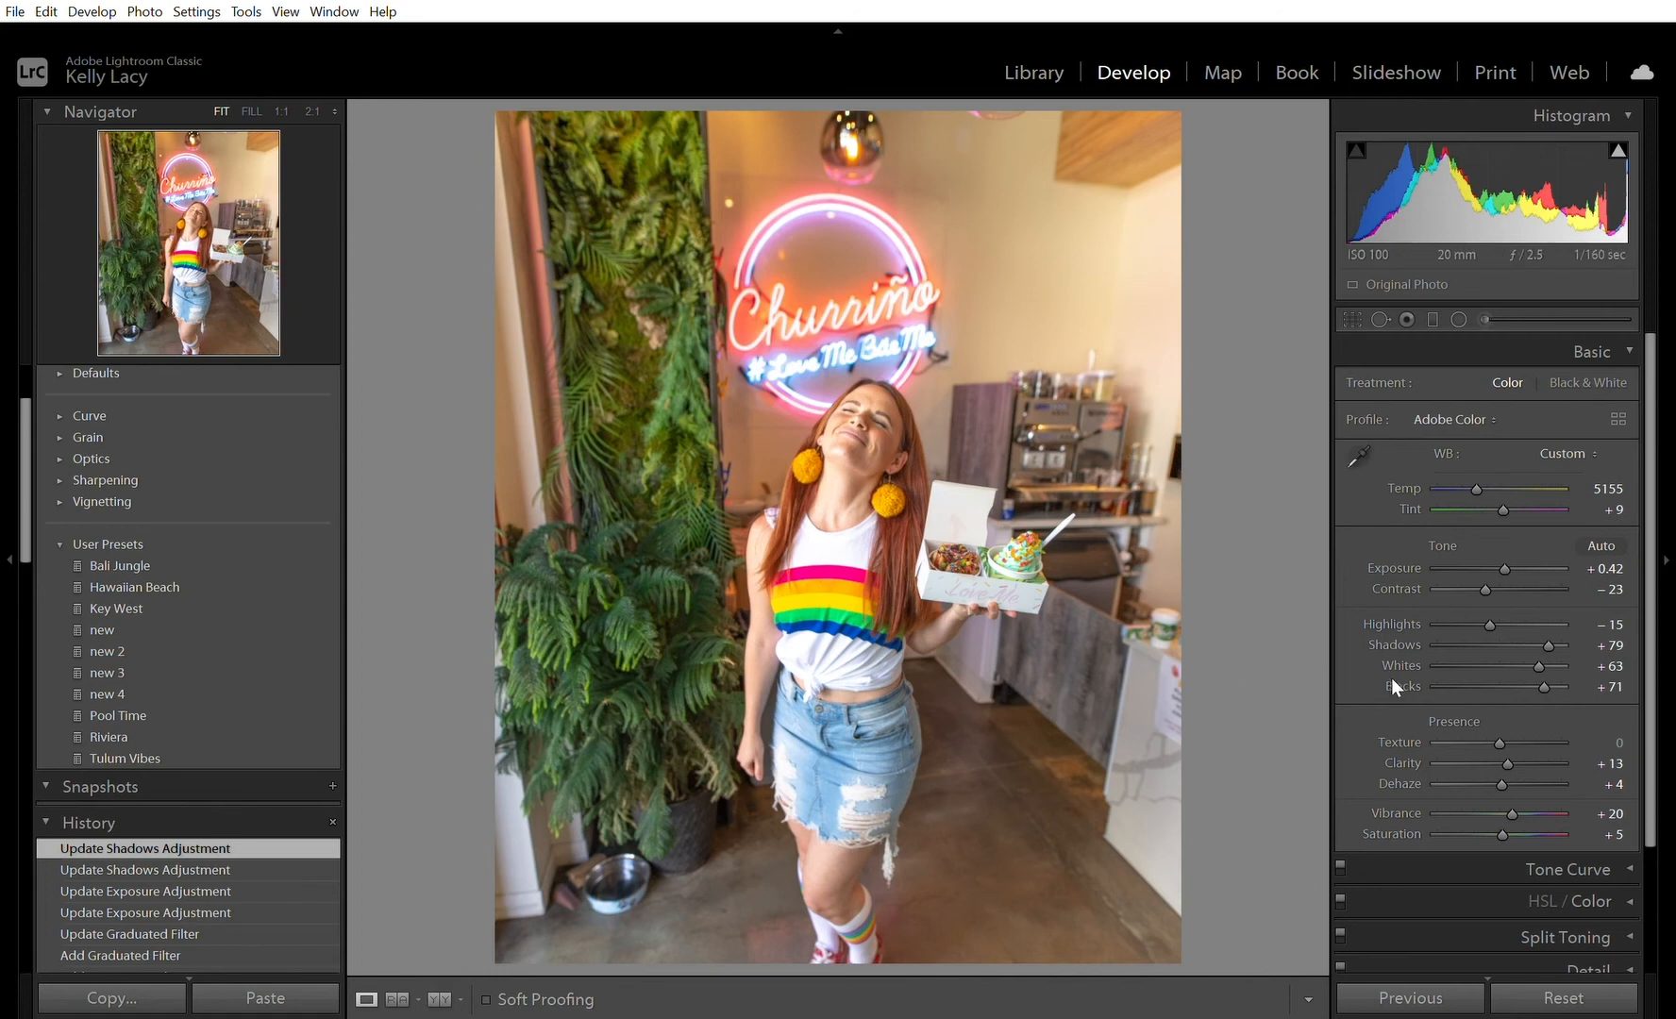
Step: Add an upright elliptical radial filter and fit it around the woman from the top of her head to her socks
{"action": "left_click", "coordinate": [1456, 302]}
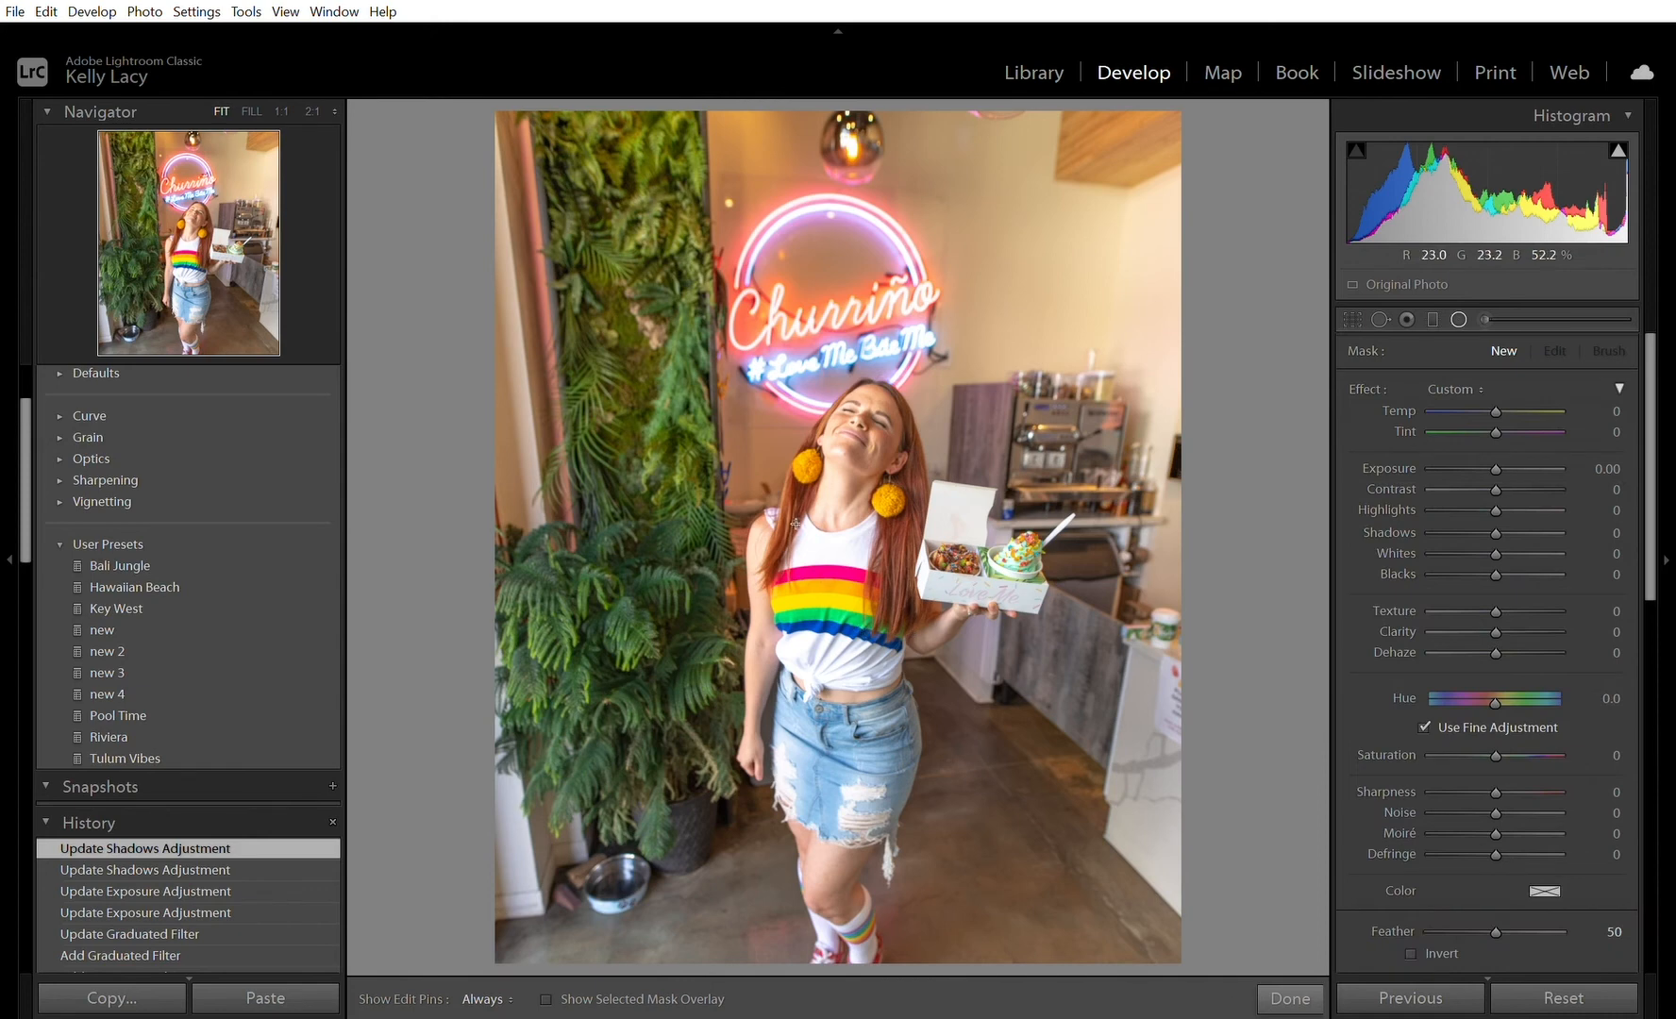
{"action": "left_click_drag", "start_coordinate": [824, 492], "coordinate": [916, 735]}
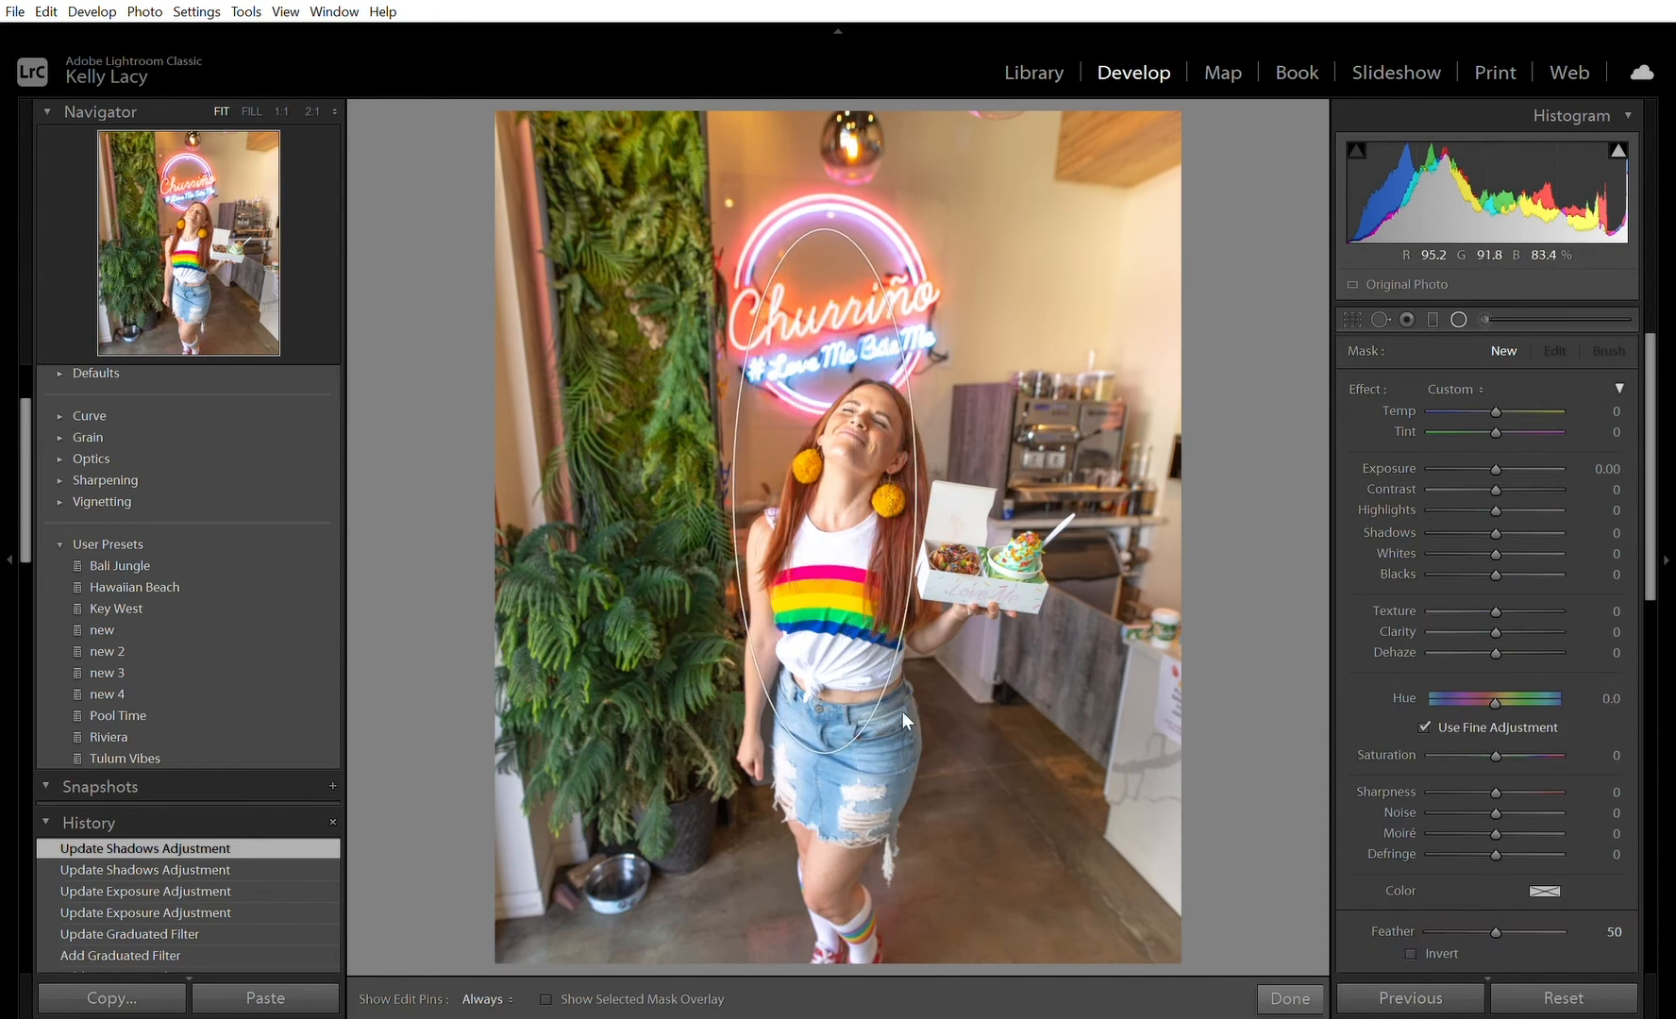
{"action": "left_click_drag", "start_coordinate": [842, 493], "coordinate": [858, 642]}
{"action": "left_click_drag", "start_coordinate": [868, 896], "coordinate": [884, 927]}
{"action": "left_click_drag", "start_coordinate": [953, 639], "coordinate": [978, 633]}
{"action": "mouse_move", "coordinate": [897, 614]}
{"action": "left_mouse_down"}
{"action": "mouse_move", "coordinate": [888, 646]}
{"action": "mouse_move", "coordinate": [897, 628]}
{"action": "left_mouse_up"}
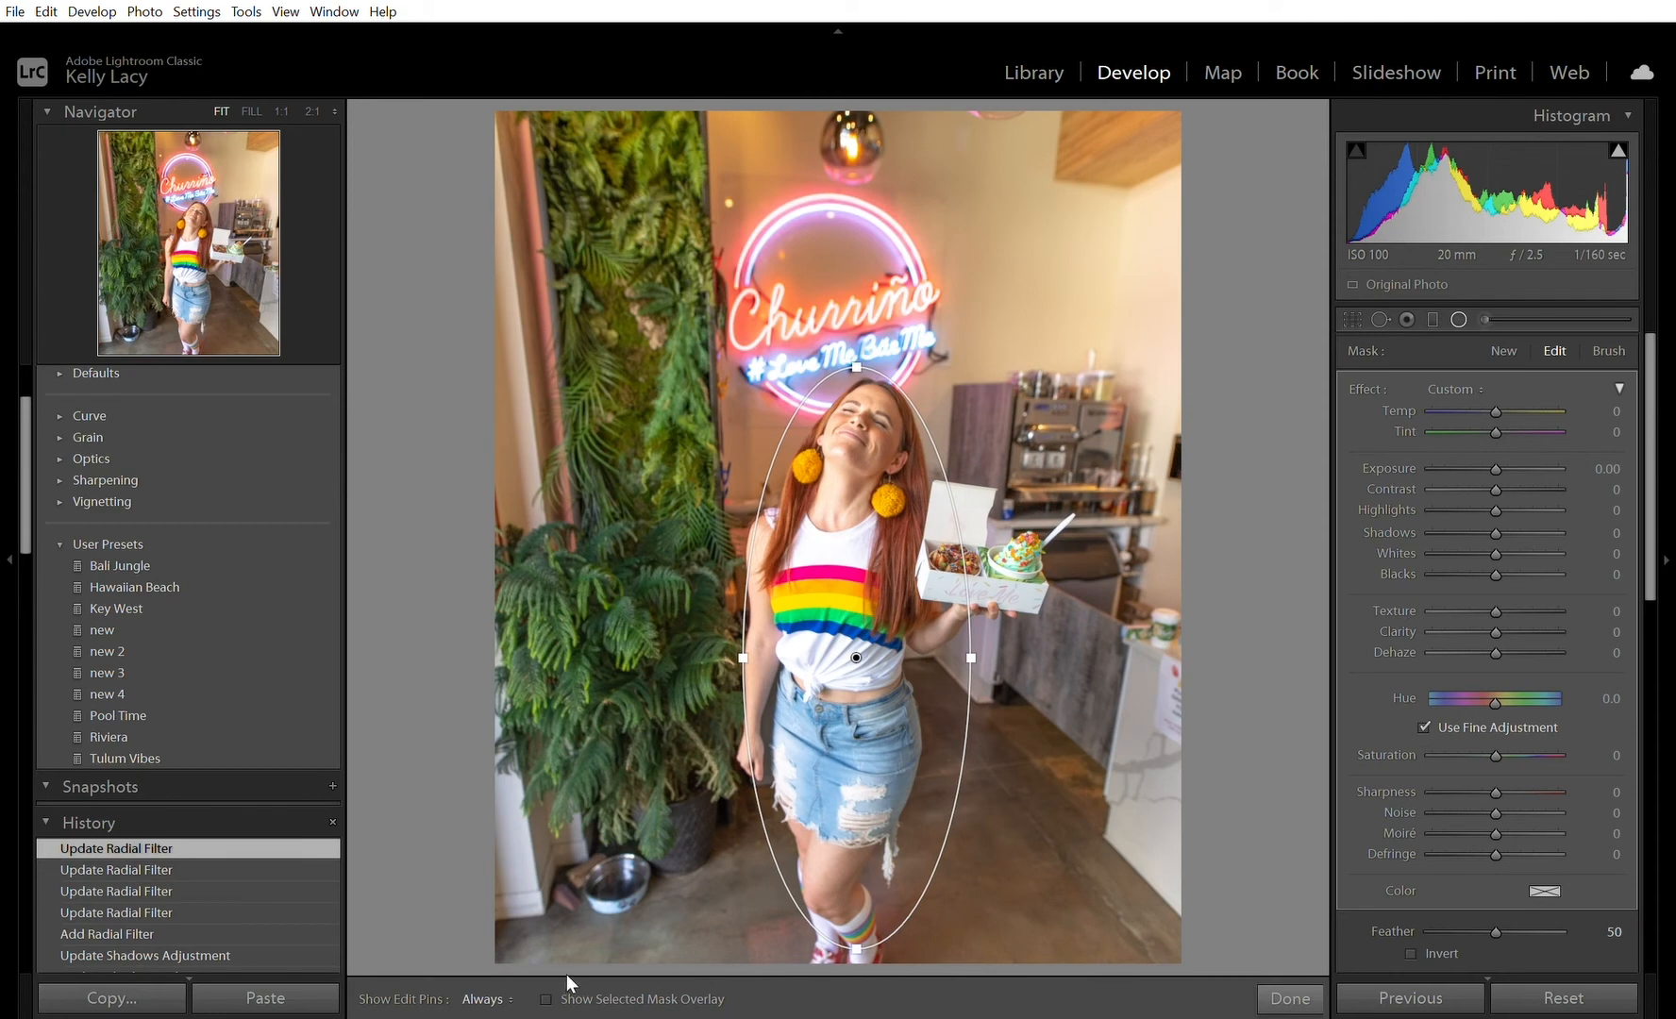
Step: Invert the radial filter so that it affects the woman inside the ellipse, checking the area with the mask overlay
{"action": "key", "text": "o"}
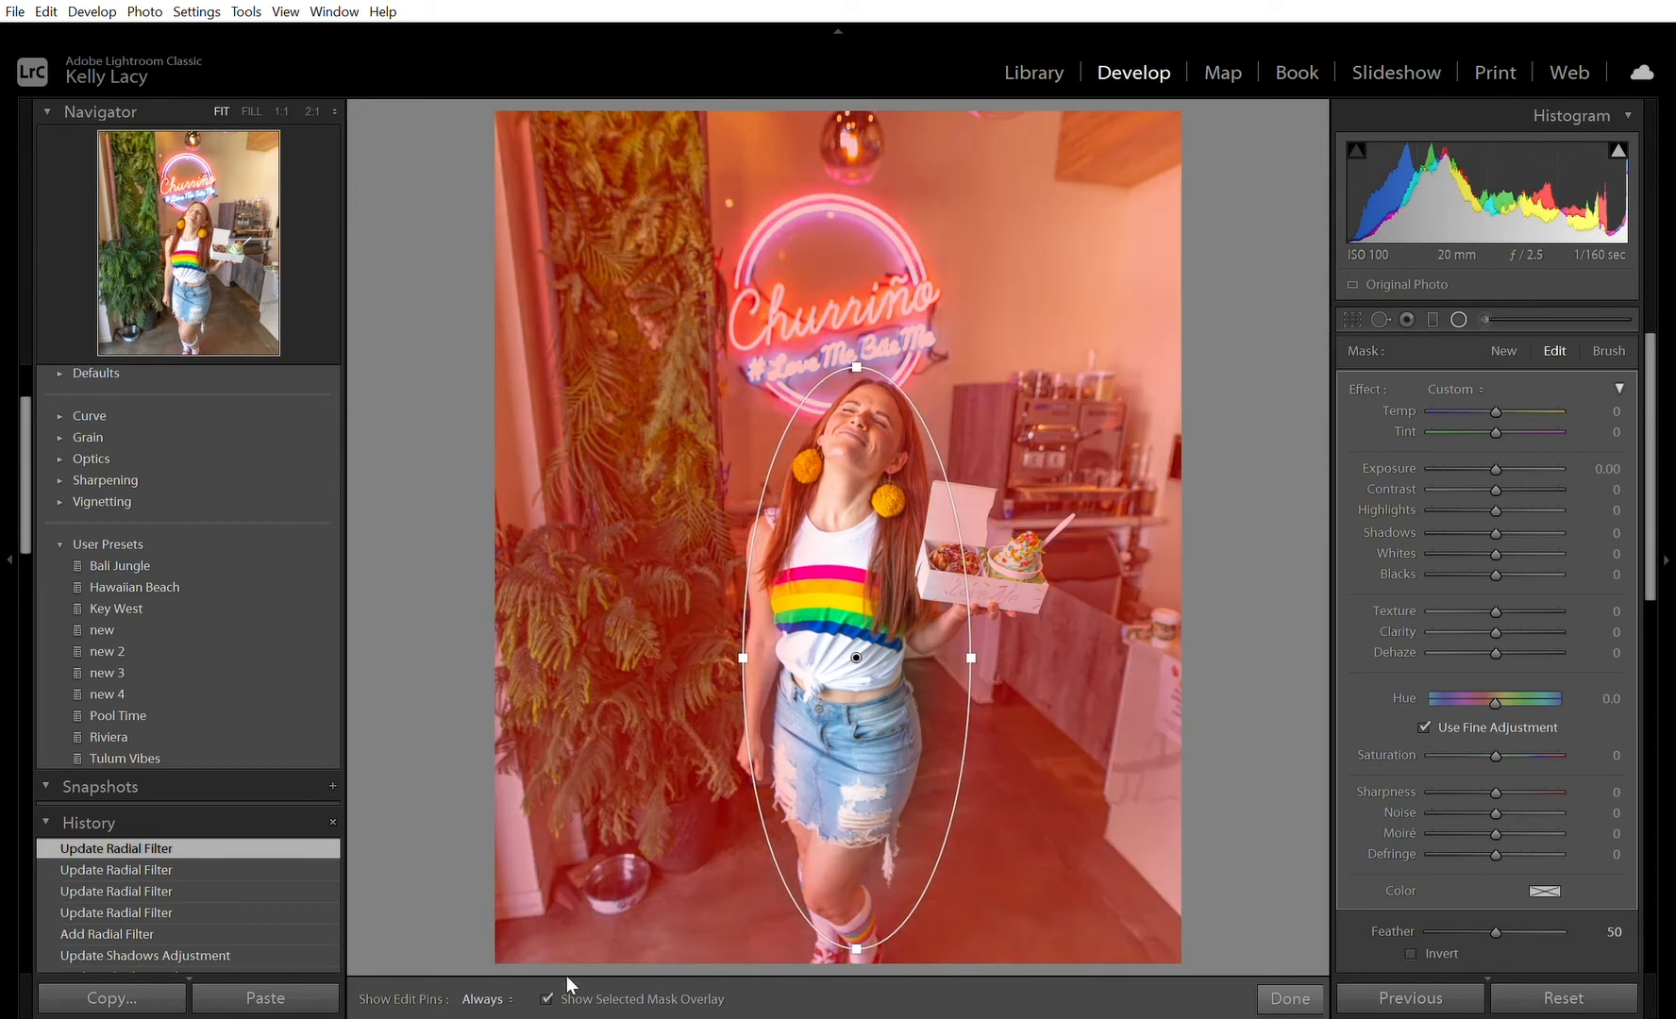
{"action": "key", "text": "o"}
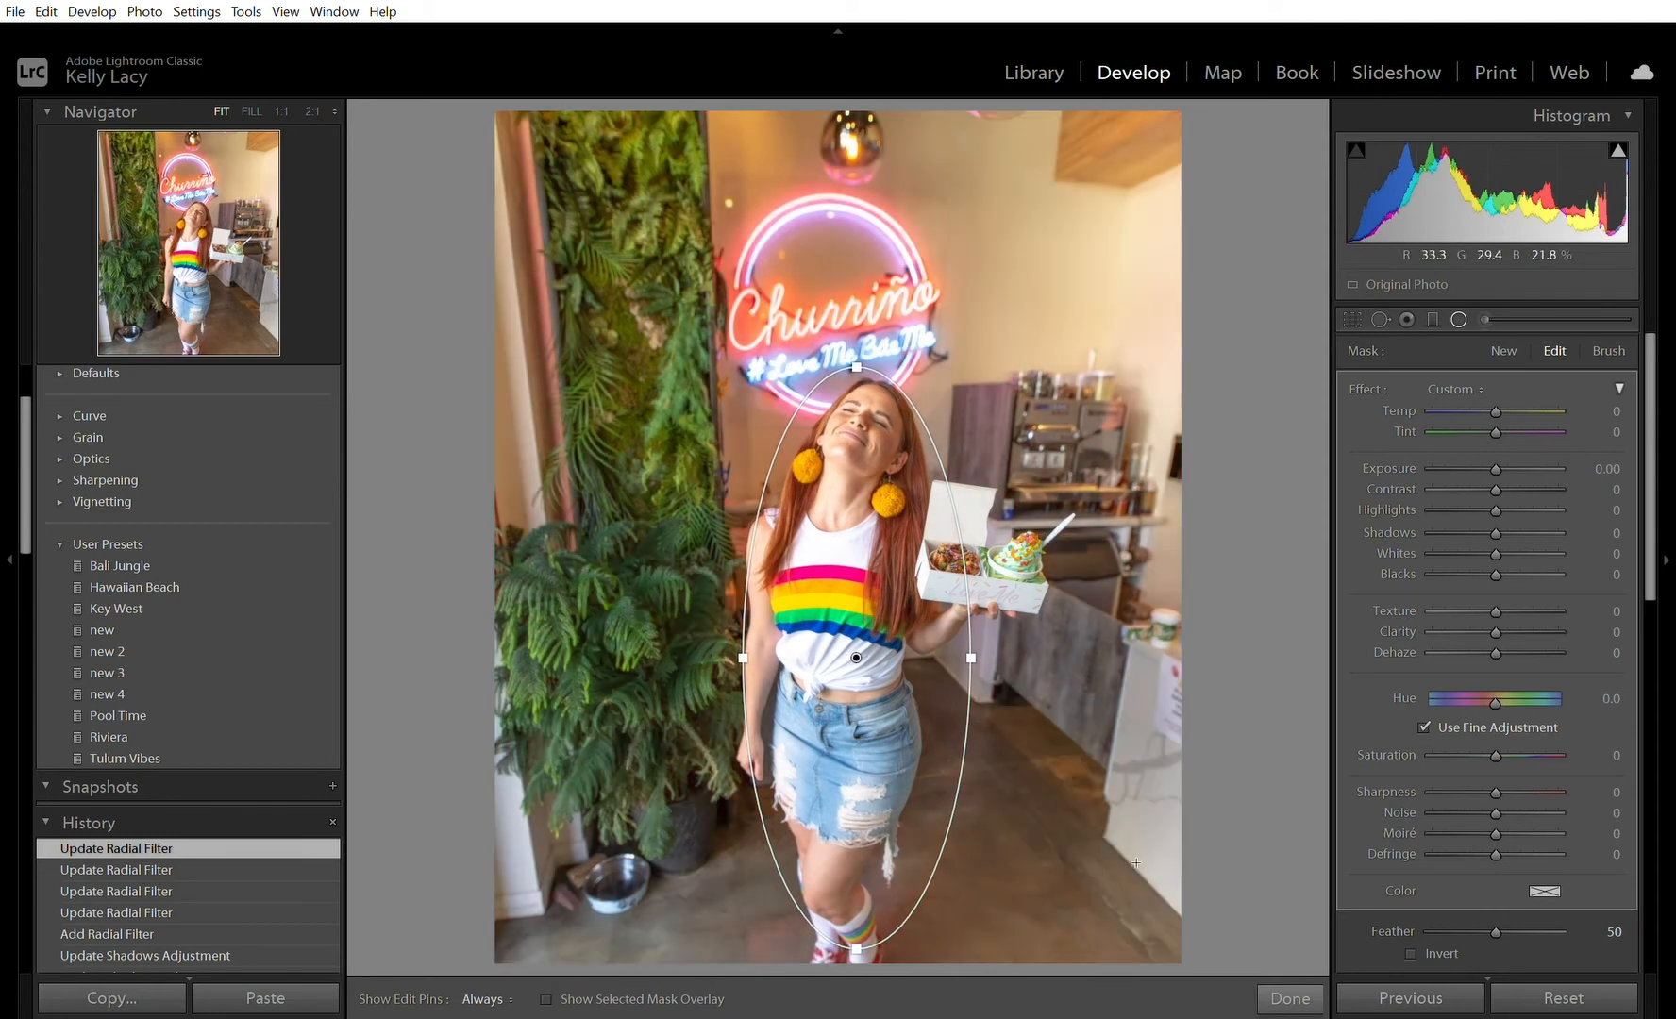
{"action": "key", "text": "apostrophe"}
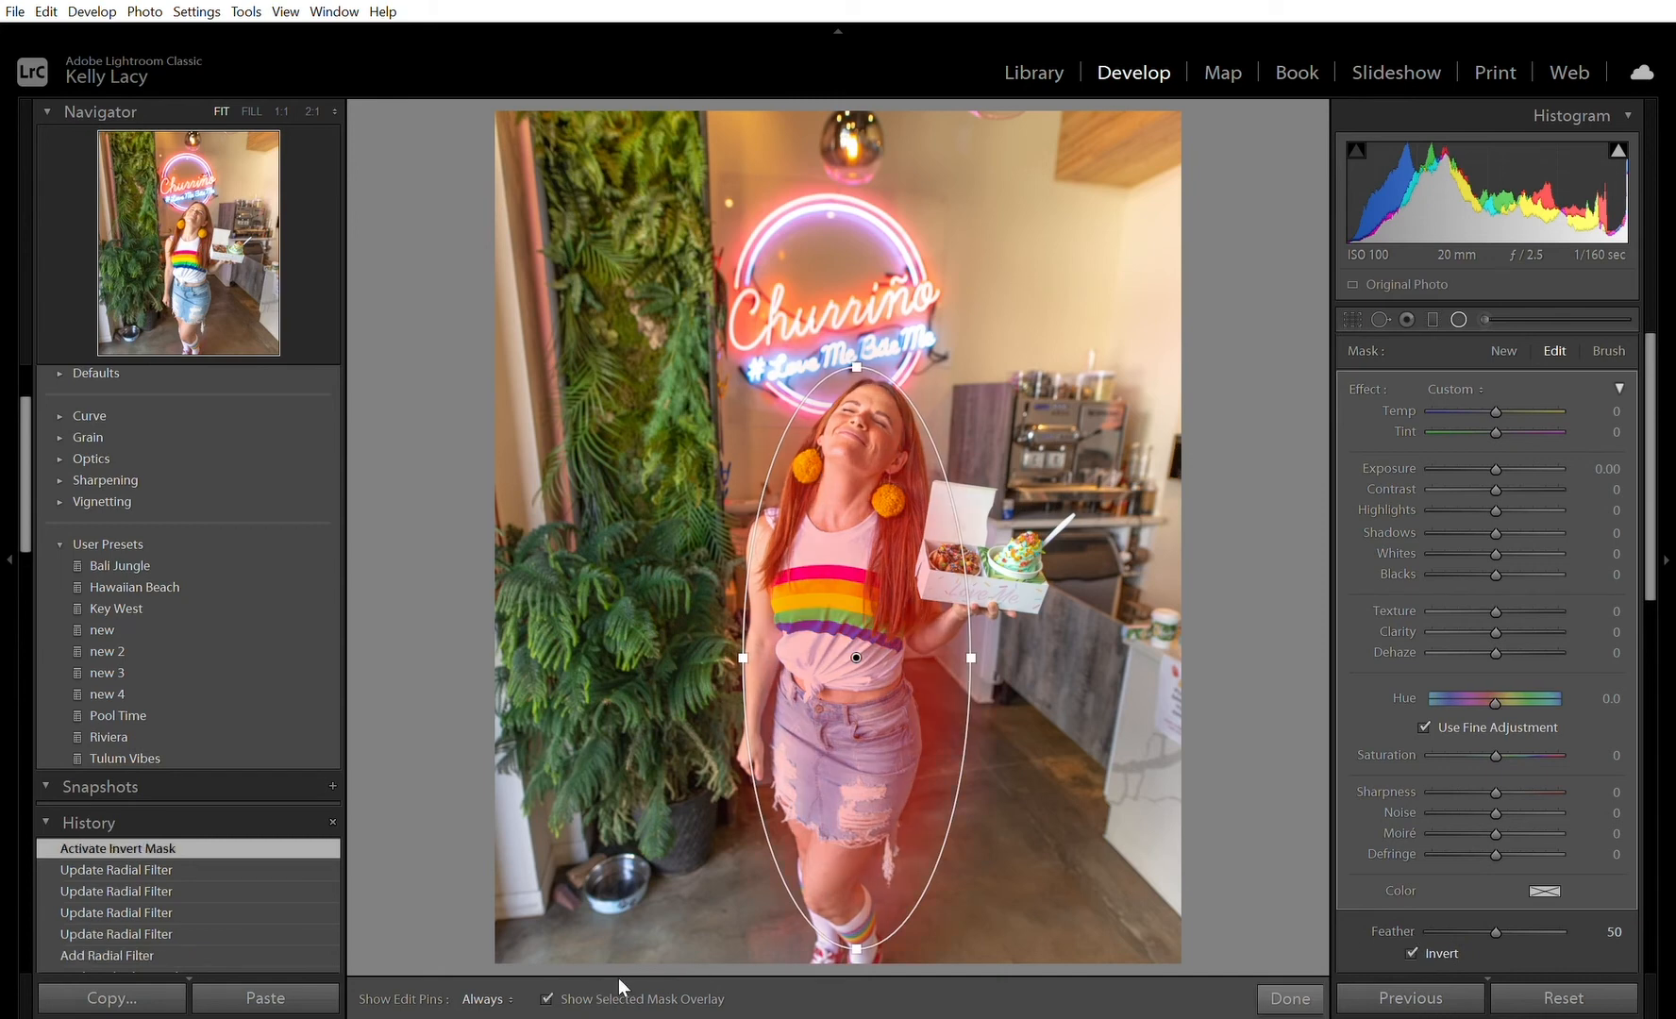
{"action": "key", "text": "o"}
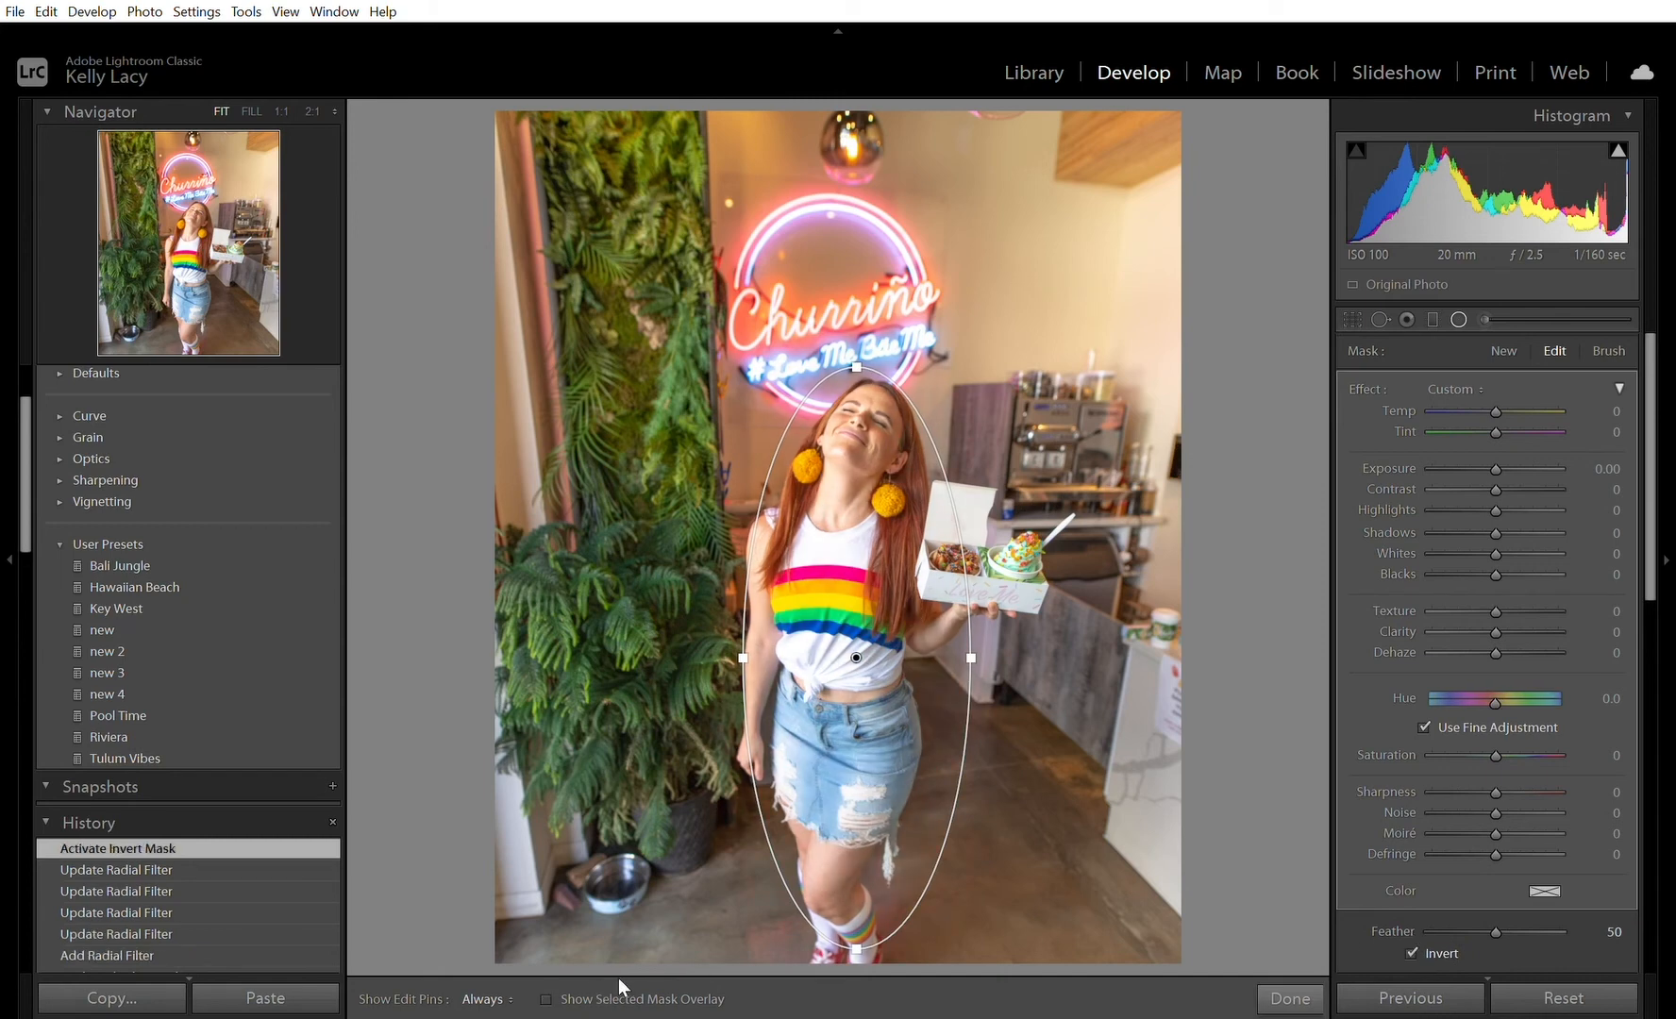
Step: Set the radial filter's Clarity to 24 and Shadows to 17, and finish editing the filter
{"action": "left_click", "coordinate": [1509, 631]}
{"action": "key", "text": "Up"}
{"action": "key", "text": "Up"}
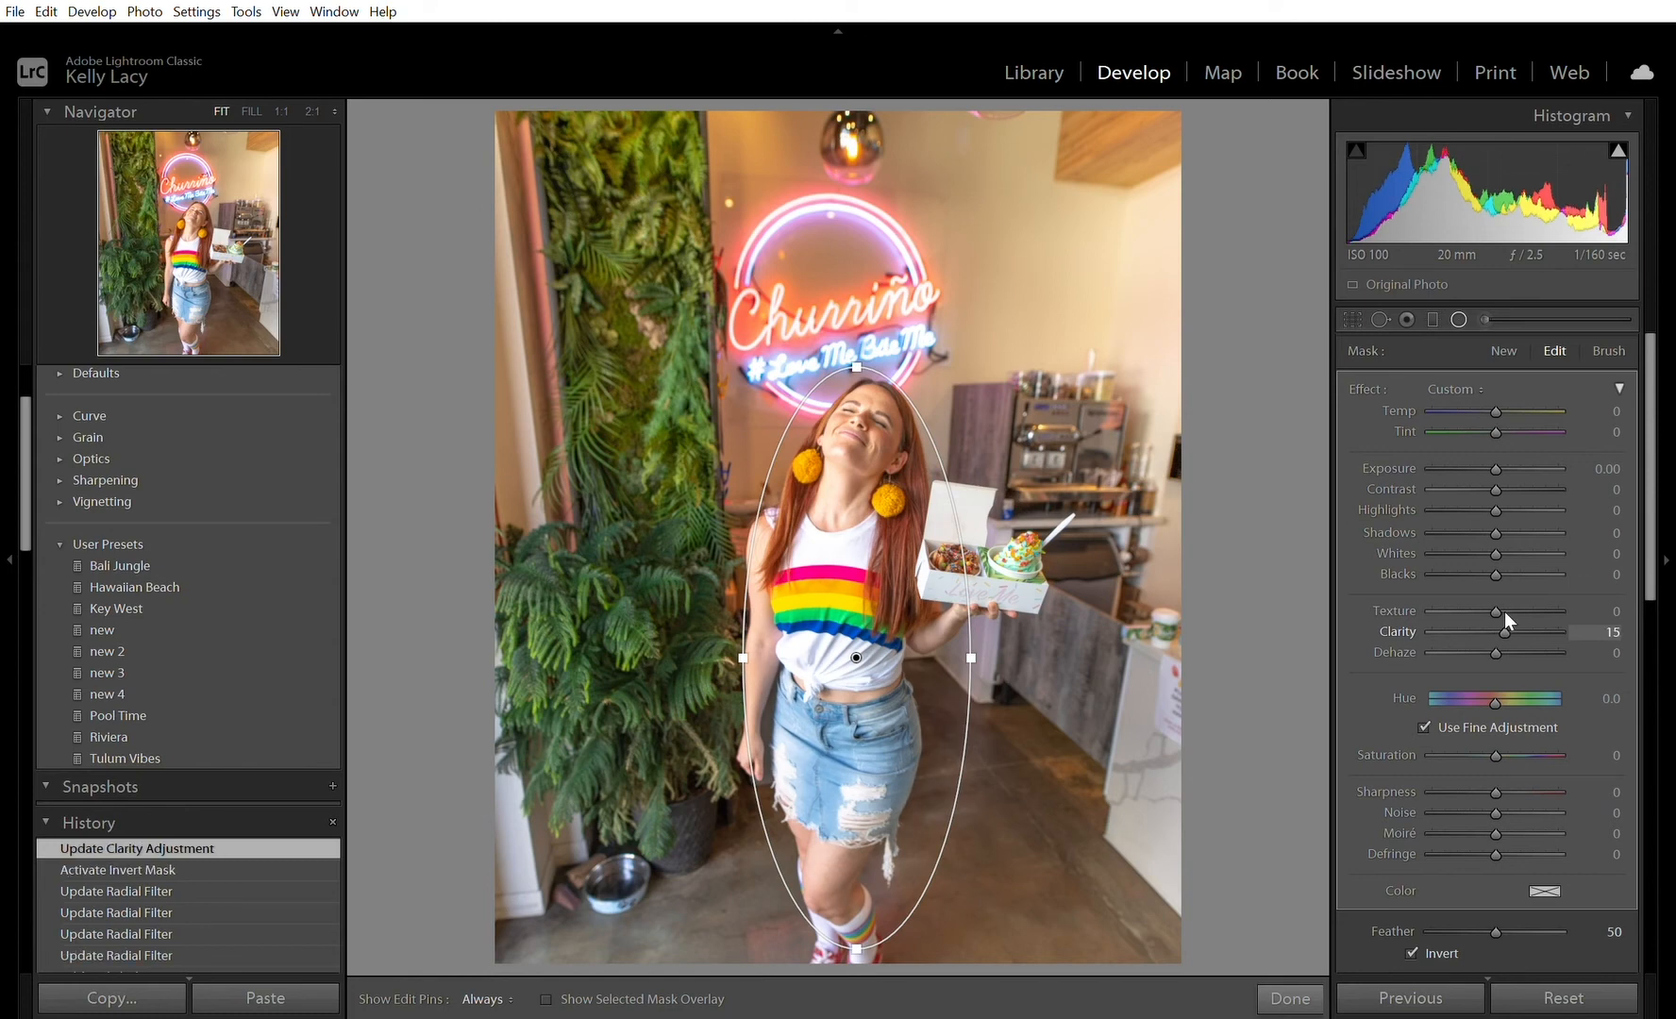
{"action": "left_click", "coordinate": [1506, 532]}
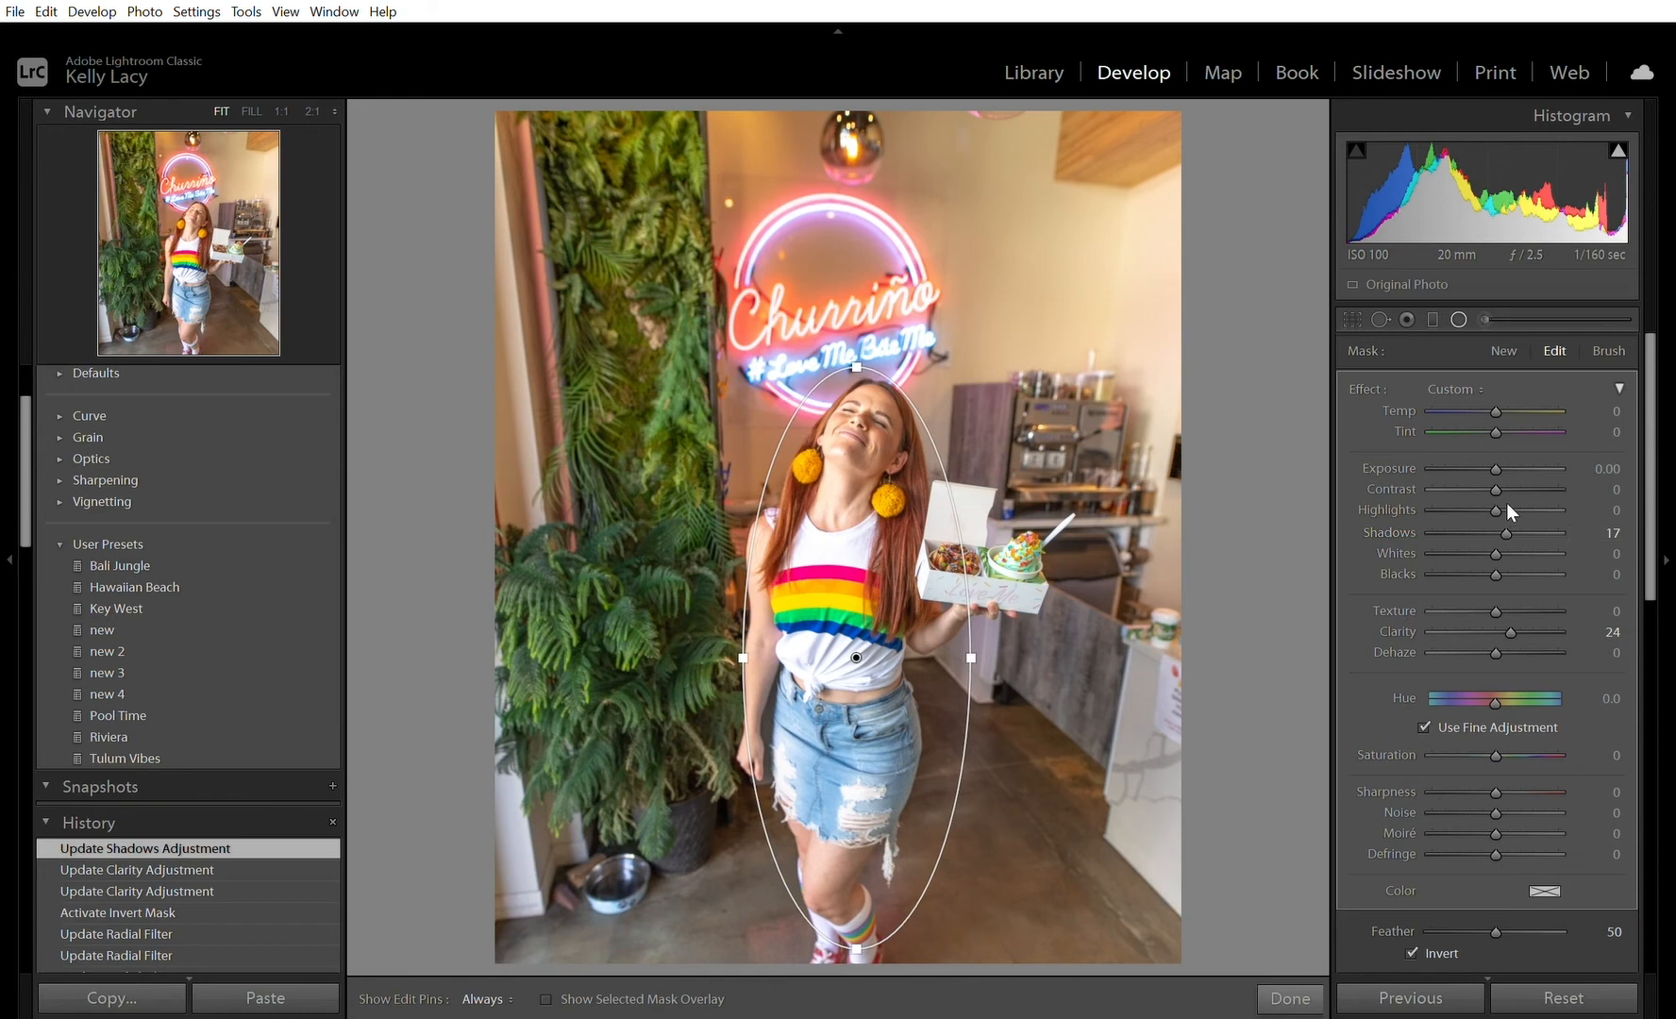
{"action": "left_click", "coordinate": [1290, 998]}
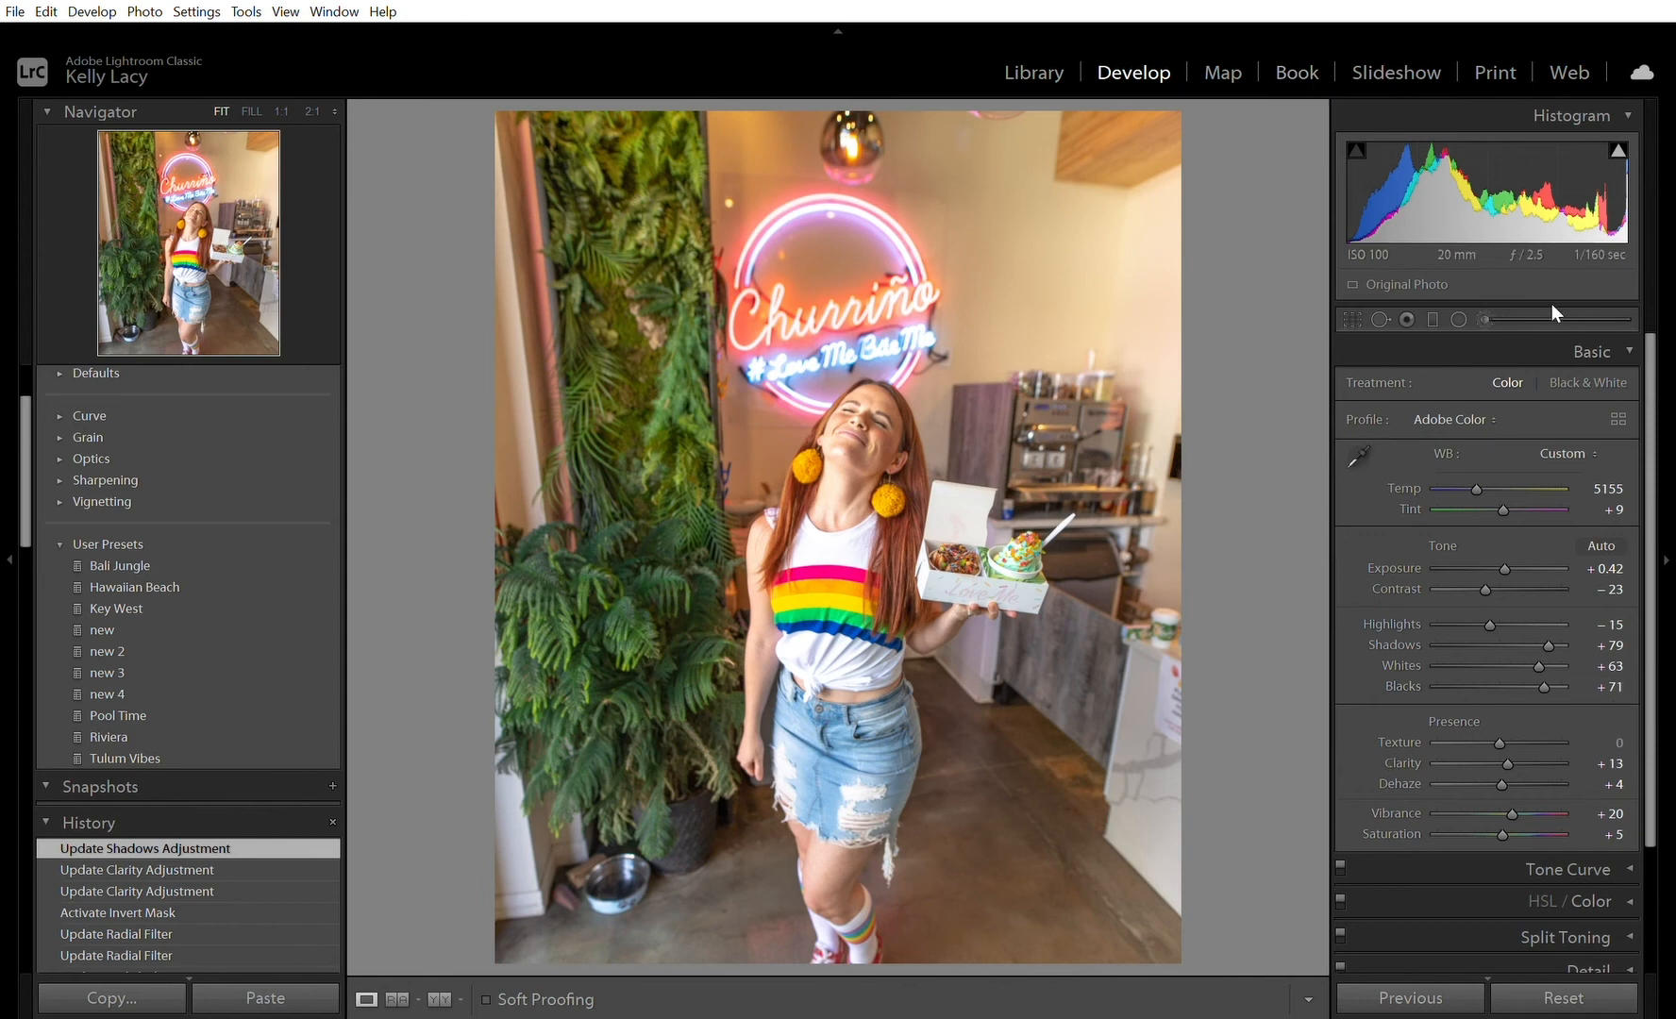
Step: Paint an adjustment brush mask over the woman's face and neck at size 9.2, checking the coverage with the mask overlay
{"action": "key", "text": "k"}
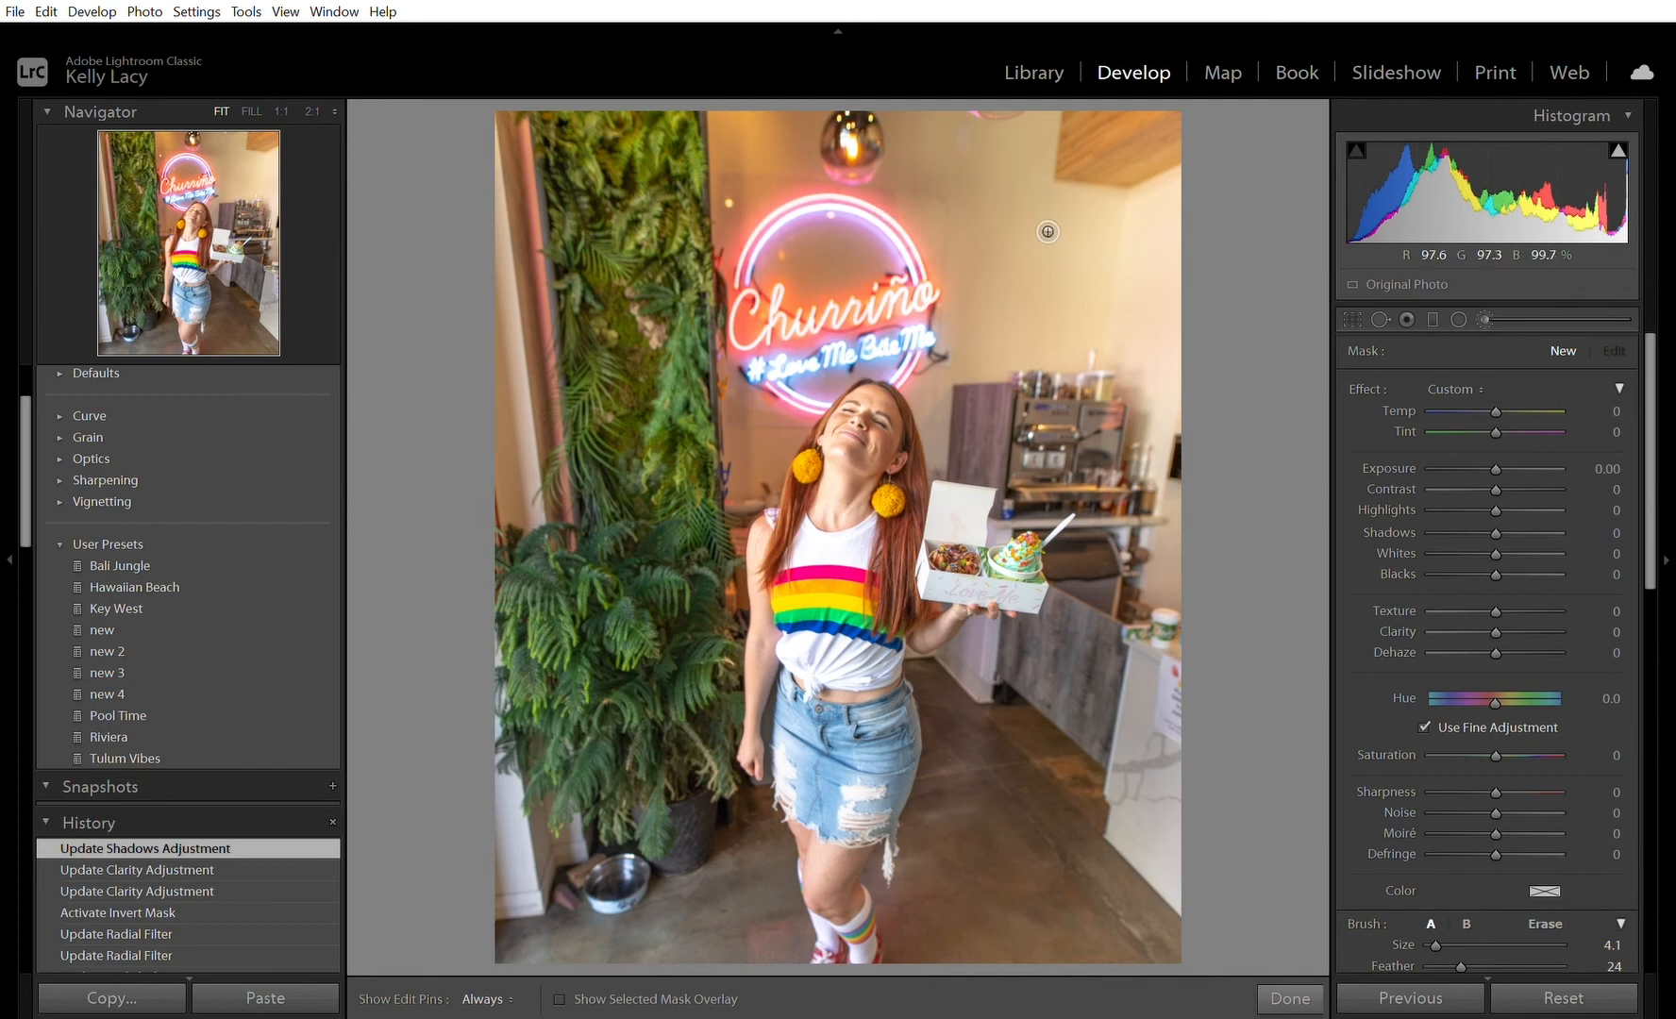
{"action": "left_click_drag", "start_coordinate": [1435, 944], "coordinate": [1441, 944]}
{"action": "key", "text": "h"}
{"action": "mouse_move", "coordinate": [882, 448]}
{"action": "left_mouse_down"}
{"action": "mouse_move", "coordinate": [868, 505]}
{"action": "mouse_move", "coordinate": [904, 446]}
{"action": "mouse_move", "coordinate": [895, 421]}
{"action": "mouse_move", "coordinate": [880, 436]}
{"action": "mouse_move", "coordinate": [913, 429]}
{"action": "mouse_move", "coordinate": [901, 459]}
{"action": "mouse_move", "coordinate": [901, 420]}
{"action": "mouse_move", "coordinate": [879, 439]}
{"action": "mouse_move", "coordinate": [909, 412]}
{"action": "mouse_move", "coordinate": [871, 510]}
{"action": "mouse_move", "coordinate": [863, 455]}
{"action": "mouse_move", "coordinate": [904, 423]}
{"action": "mouse_move", "coordinate": [870, 506]}
{"action": "mouse_move", "coordinate": [859, 429]}
{"action": "mouse_move", "coordinate": [884, 430]}
{"action": "left_mouse_up"}
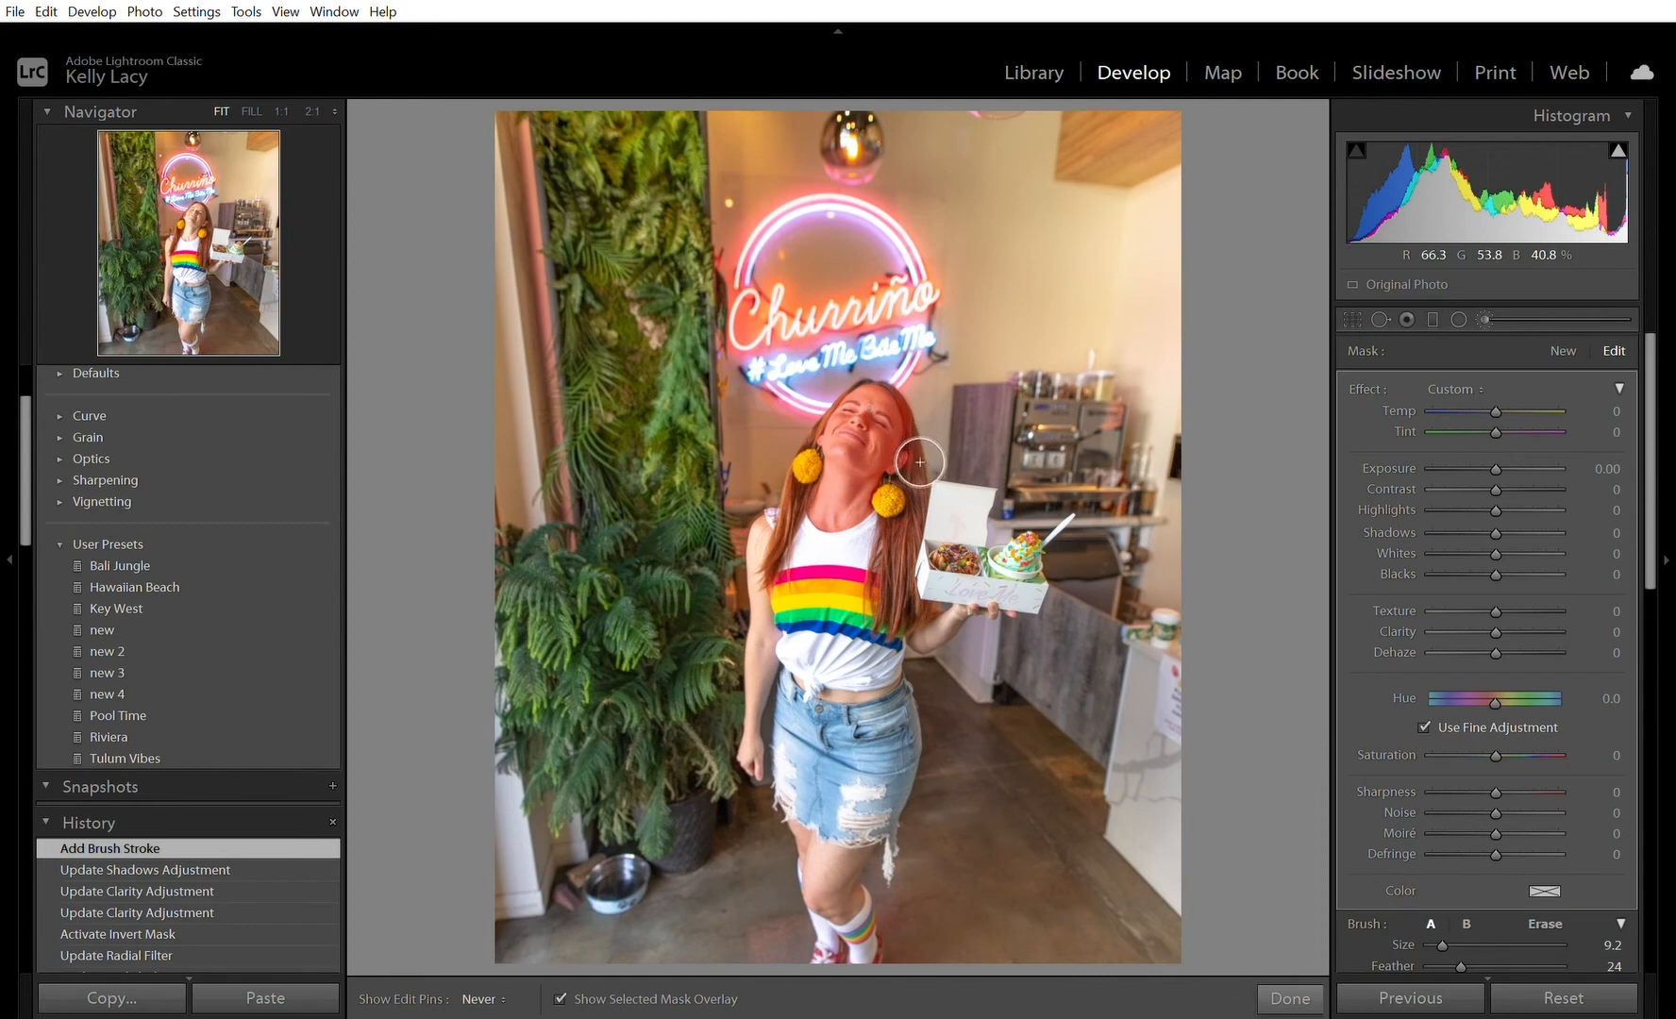
{"action": "left_click", "coordinate": [870, 404]}
{"action": "left_click", "coordinate": [561, 999]}
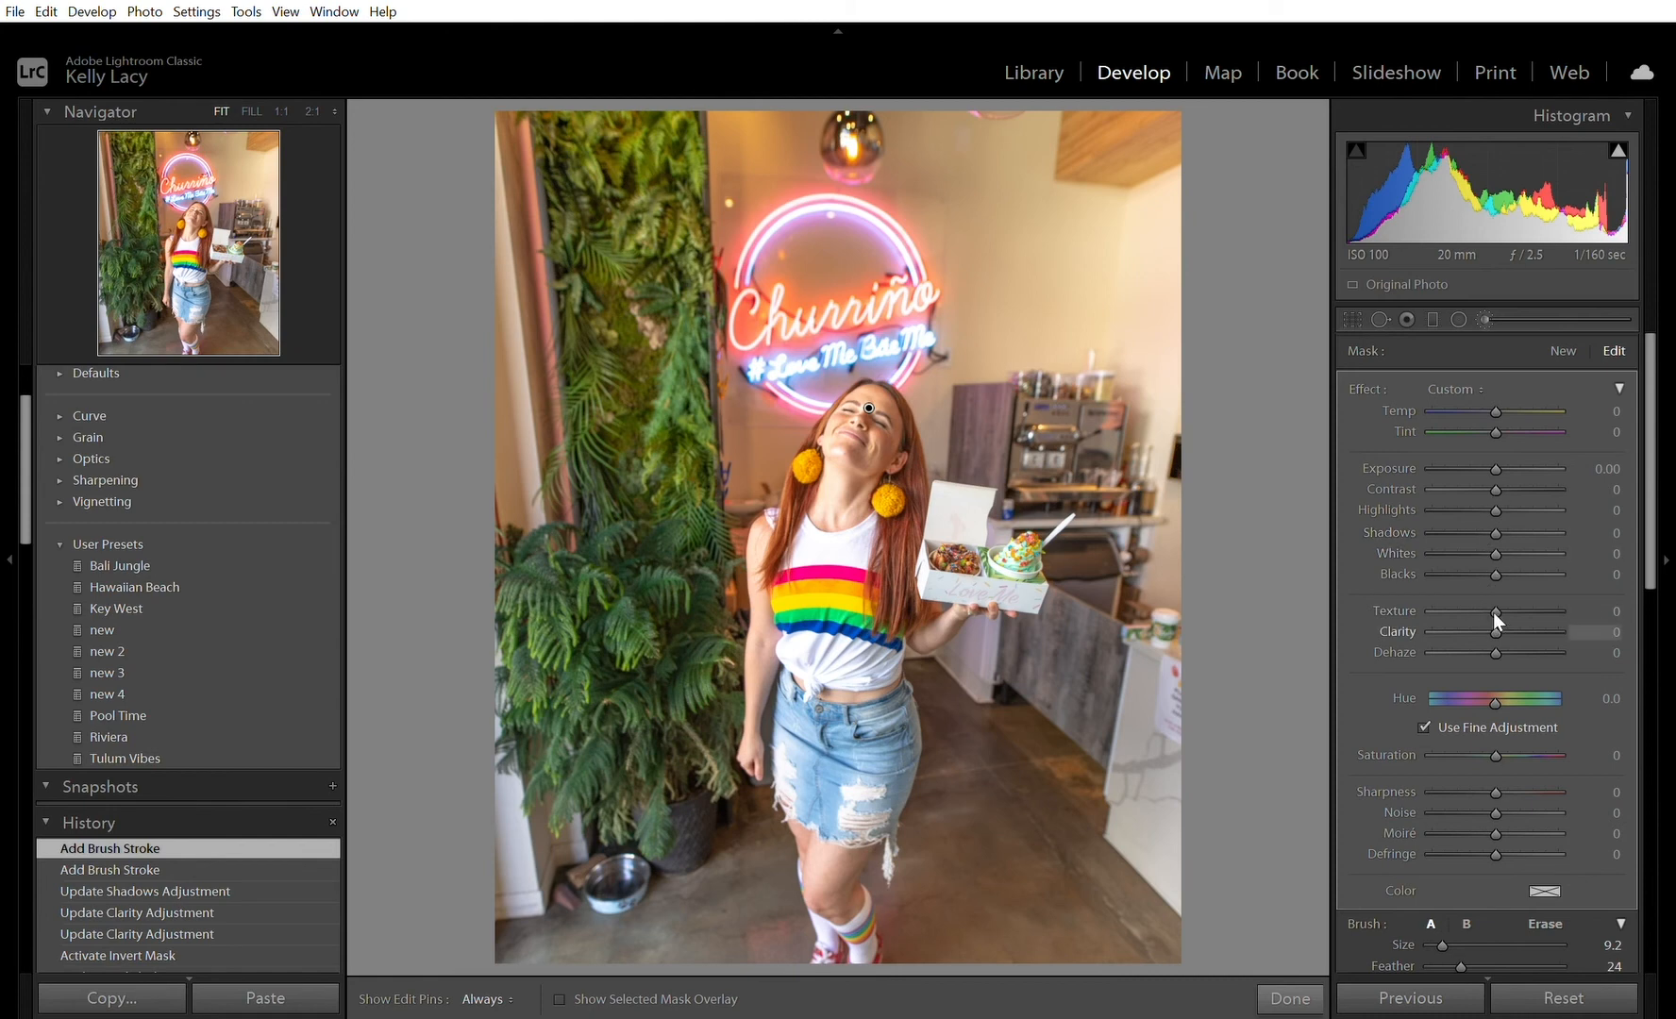
Step: Set the face brush's Clarity to -18, Highlights to -26 and Shadows to 10, and finish editing the brush
{"action": "mouse_move", "coordinate": [1489, 612]}
{"action": "left_mouse_down"}
{"action": "mouse_move", "coordinate": [1384, 611]}
{"action": "mouse_move", "coordinate": [1483, 606]}
{"action": "left_mouse_up"}
{"action": "left_click_drag", "start_coordinate": [1484, 606], "coordinate": [1476, 592]}
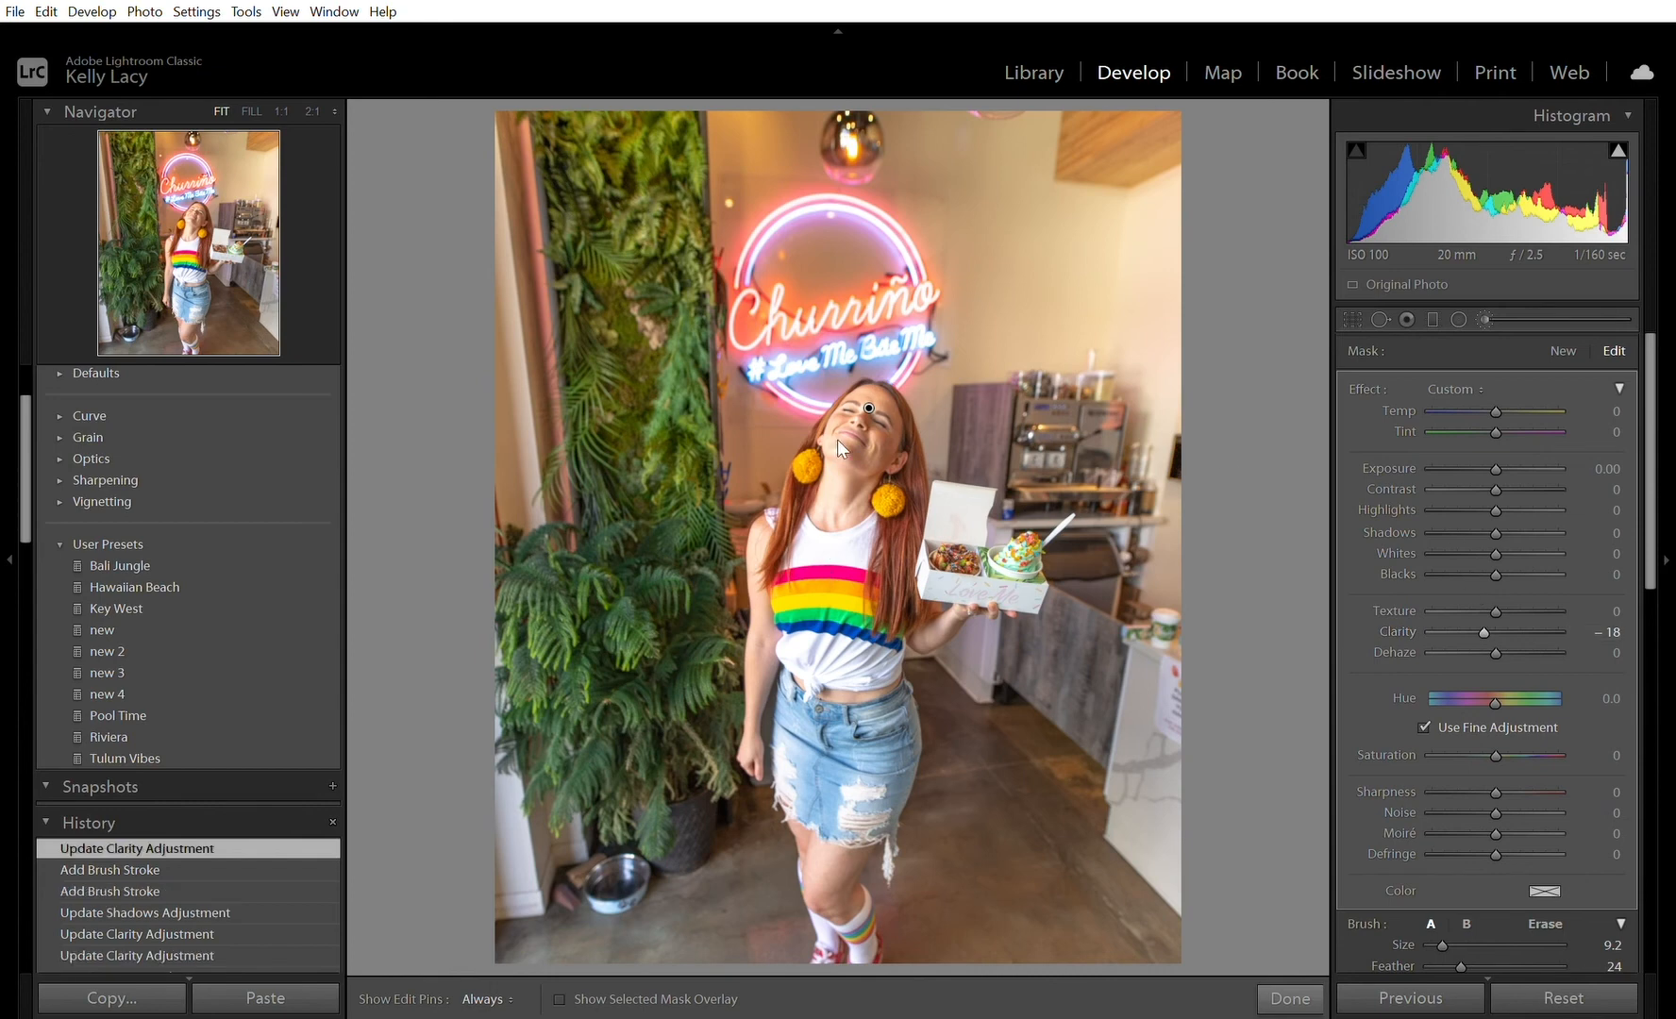
{"action": "left_click", "coordinate": [1478, 489]}
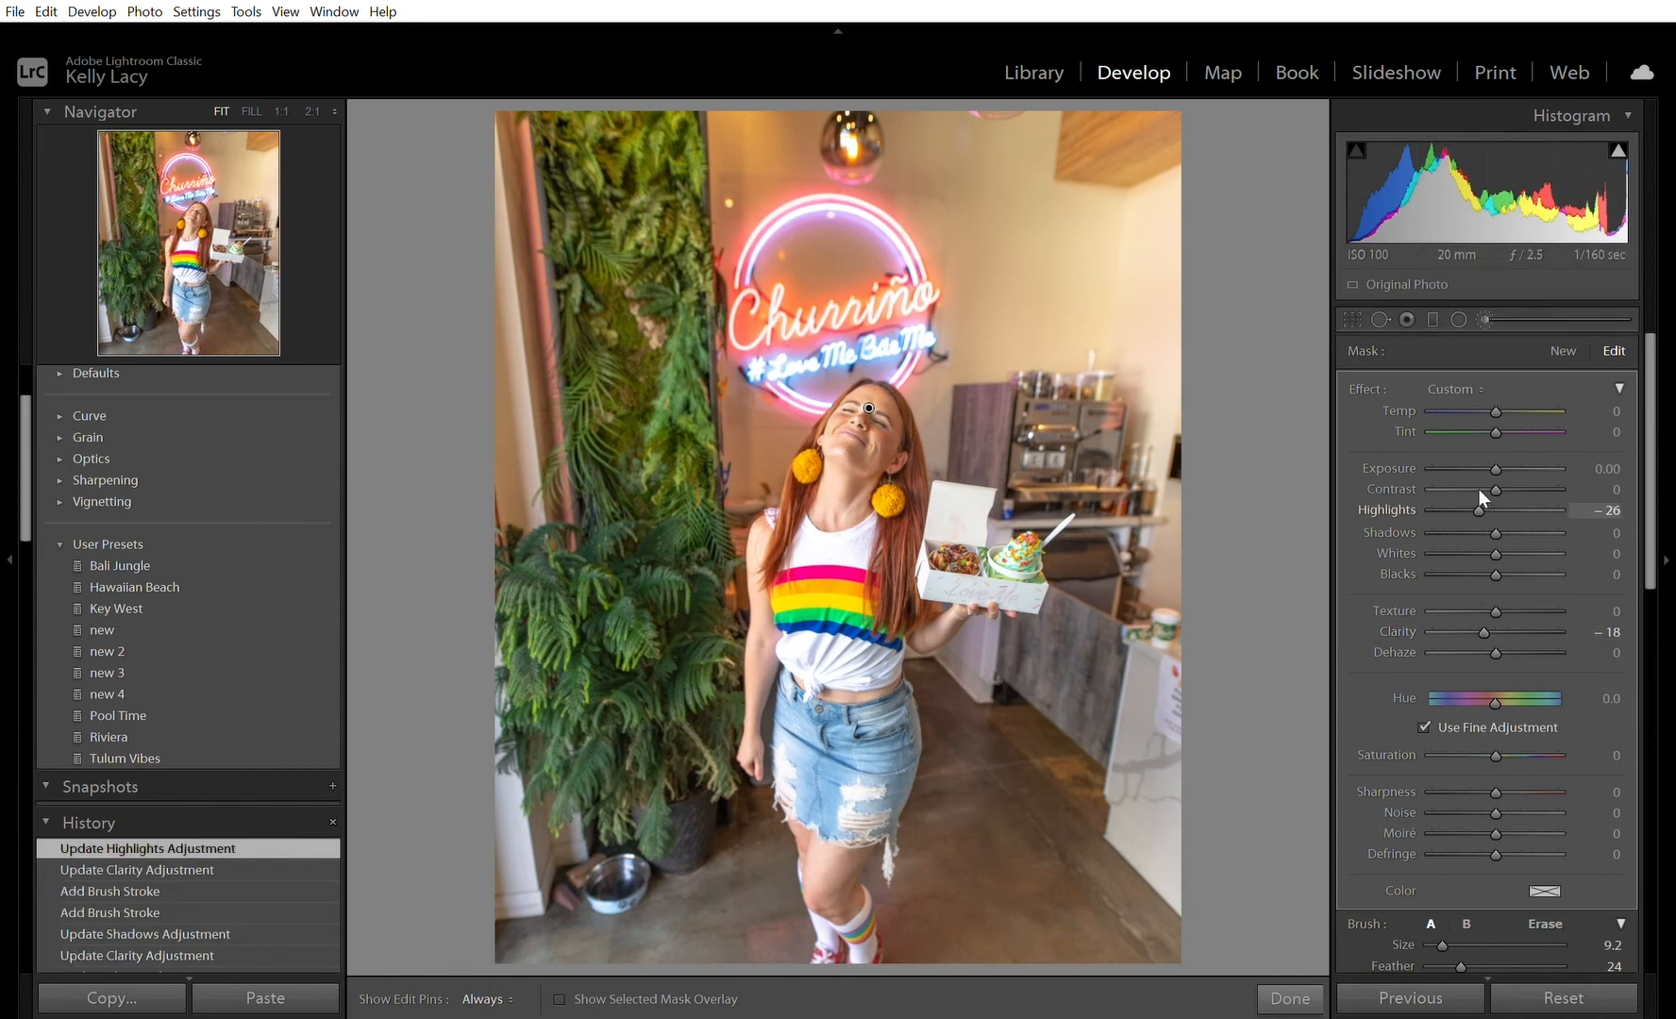
{"action": "left_click", "coordinate": [1493, 512]}
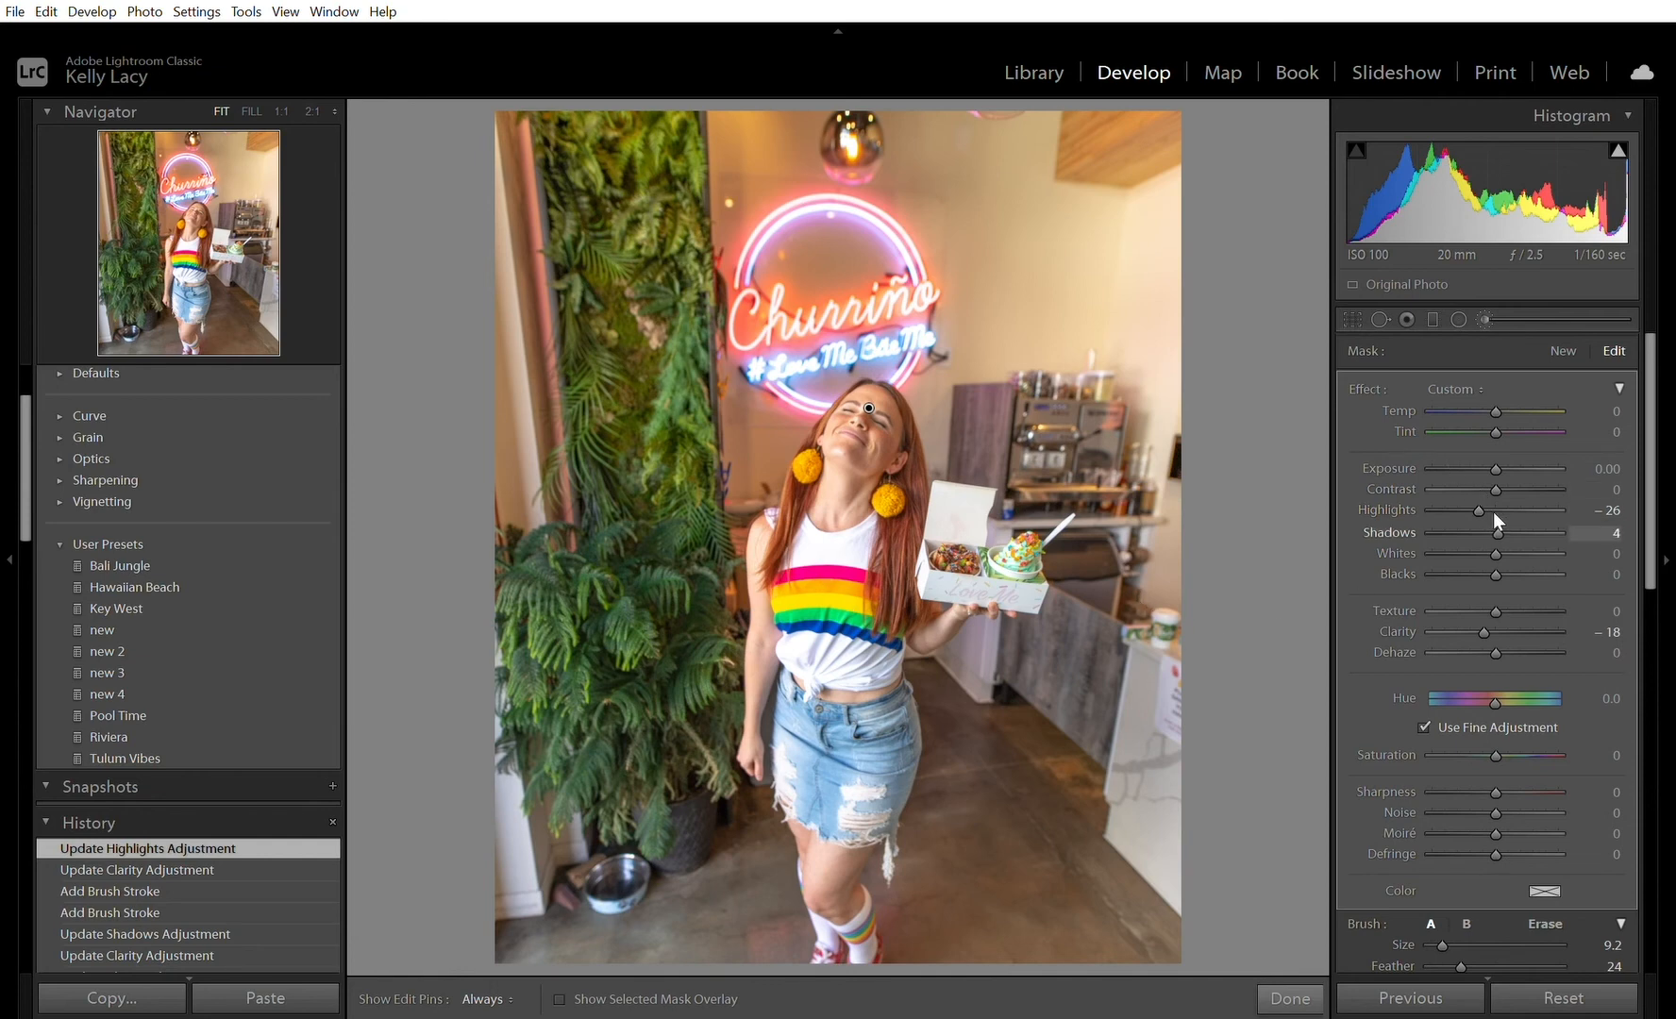
{"action": "left_click_drag", "start_coordinate": [1493, 512], "coordinate": [1497, 512]}
{"action": "left_click", "coordinate": [1290, 998]}
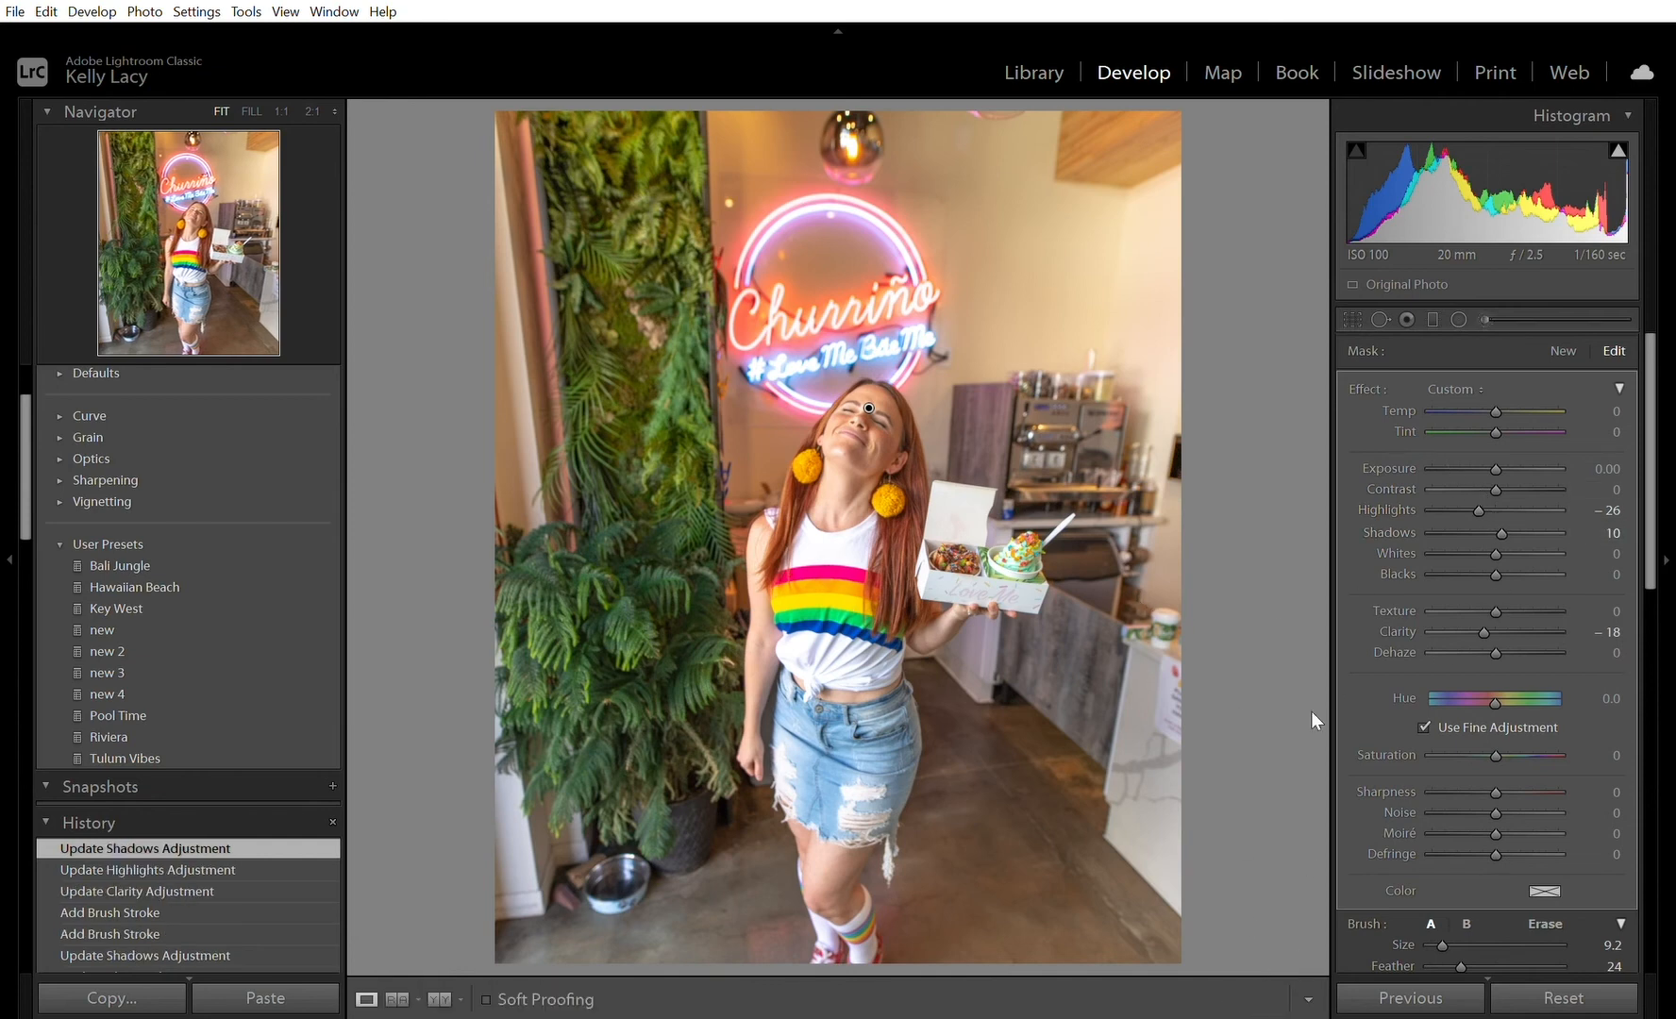
{"action": "key", "text": "k"}
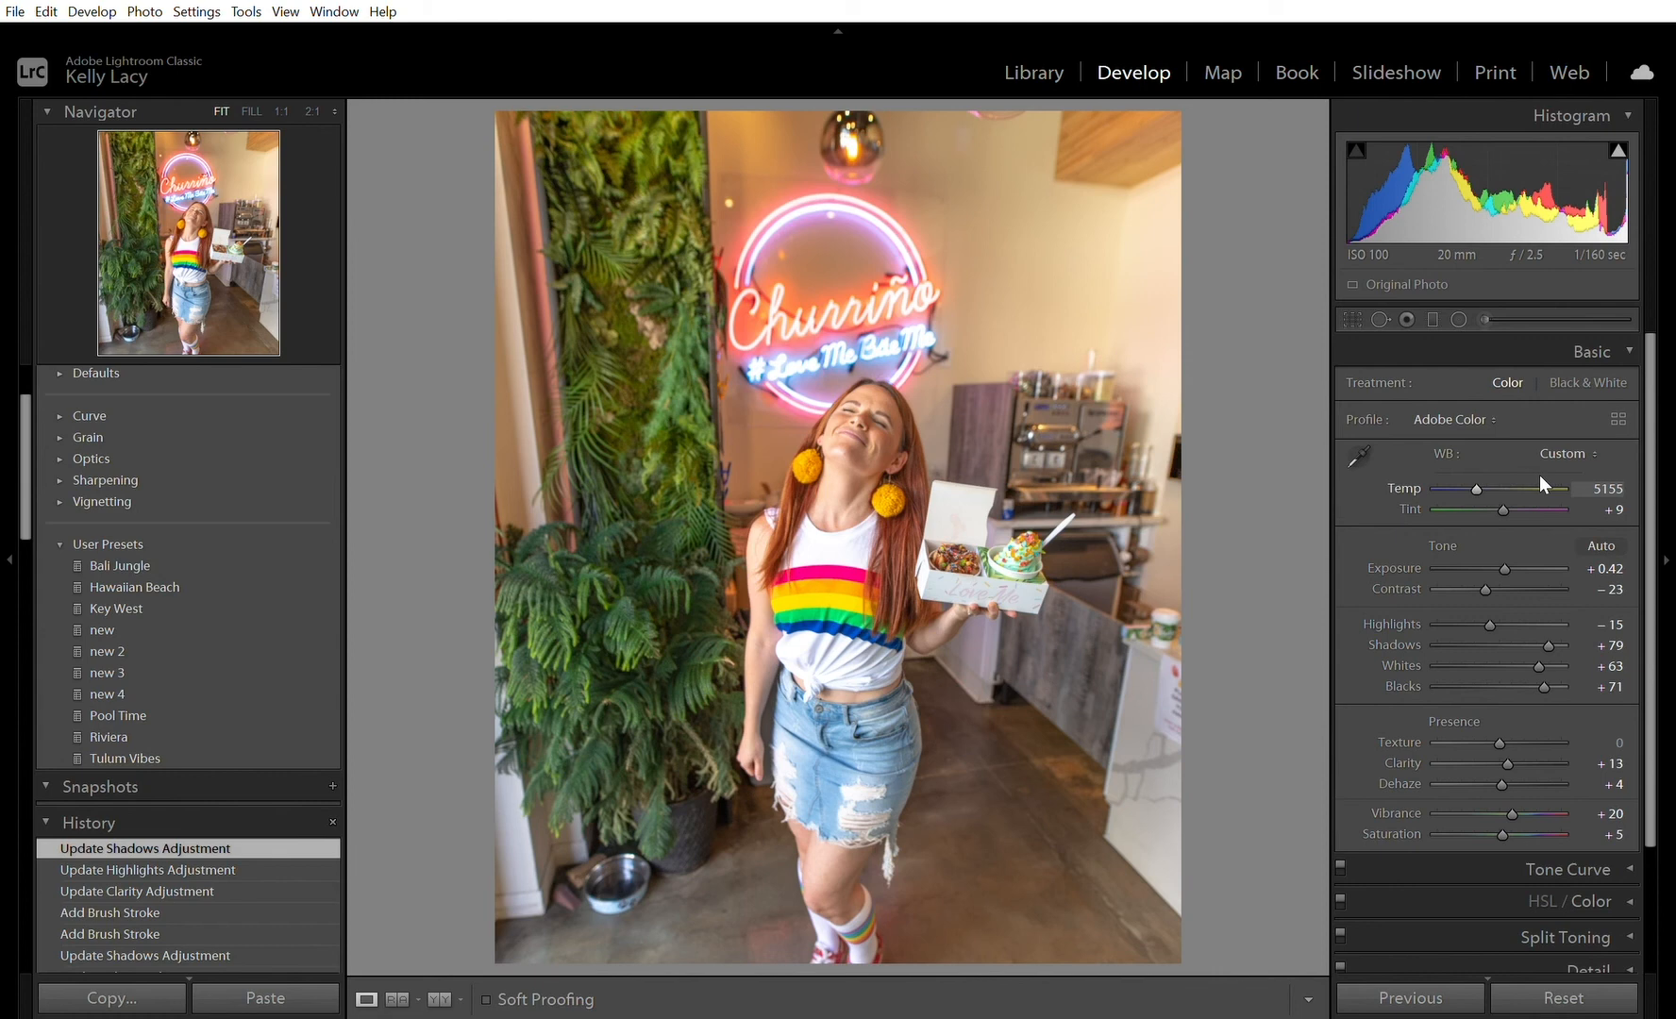
Step: Try warming the whole photo to a Temp of 6048, and undo the change
{"action": "left_click_drag", "start_coordinate": [1470, 468], "coordinate": [1527, 467]}
{"action": "left_click_drag", "start_coordinate": [1525, 465], "coordinate": [1489, 467]}
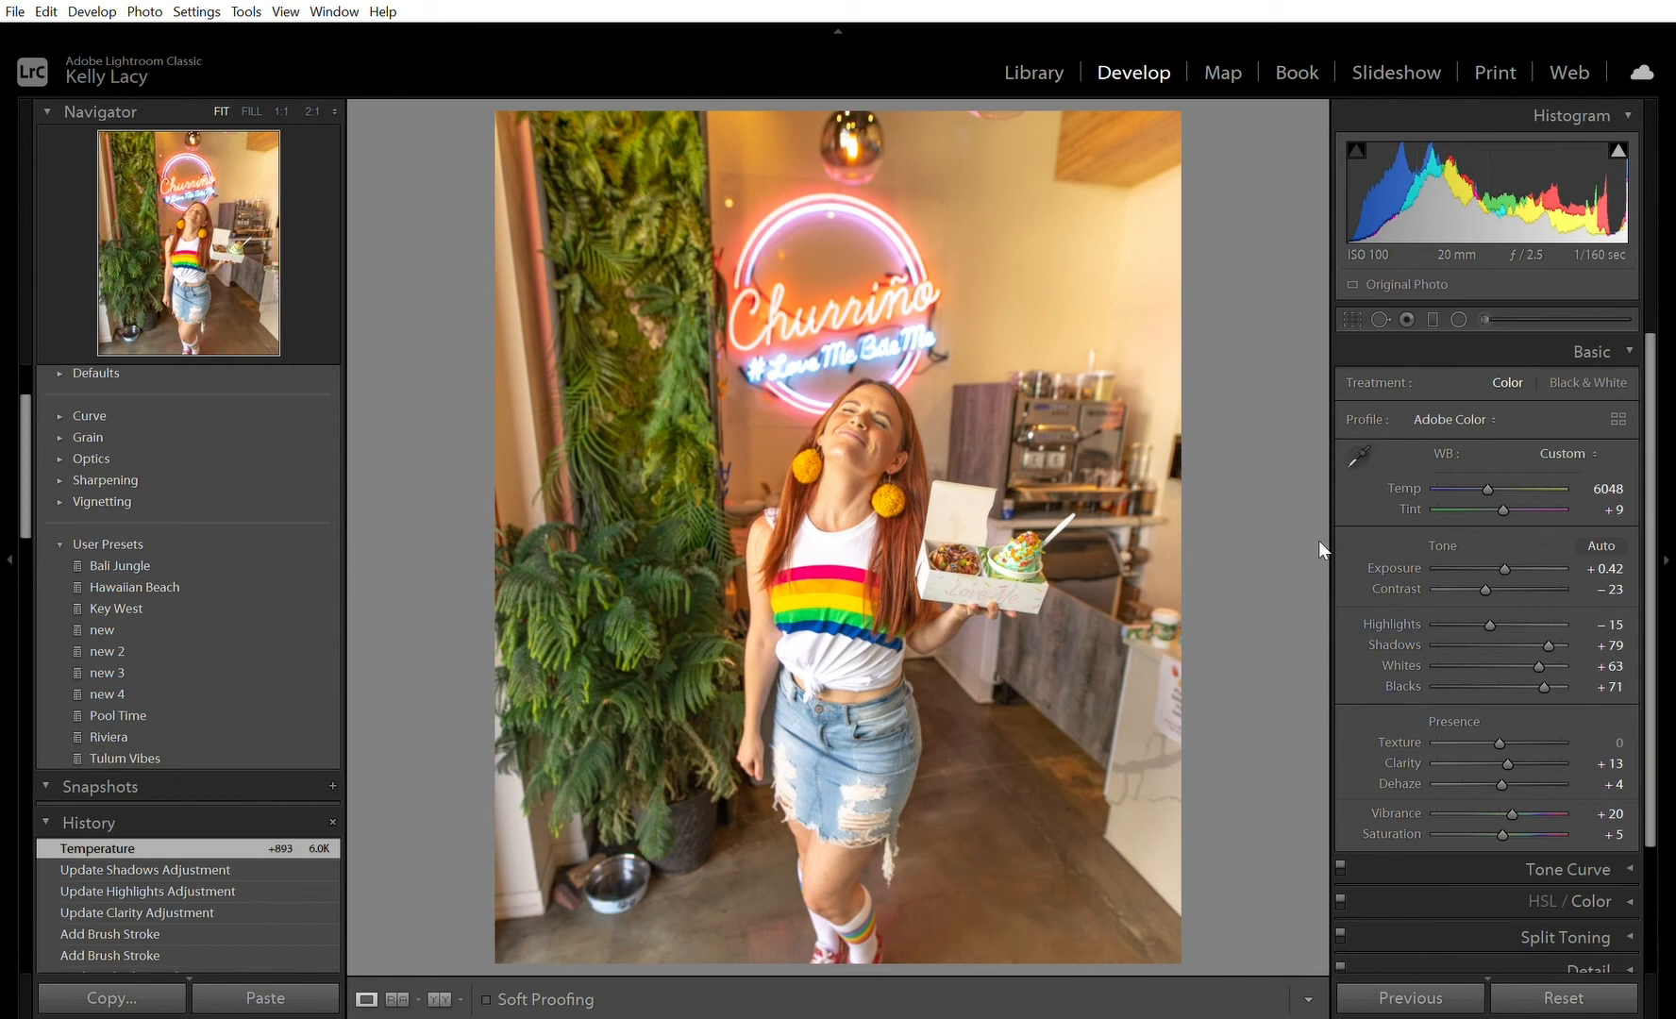
{"action": "key", "text": "ctrl+z"}
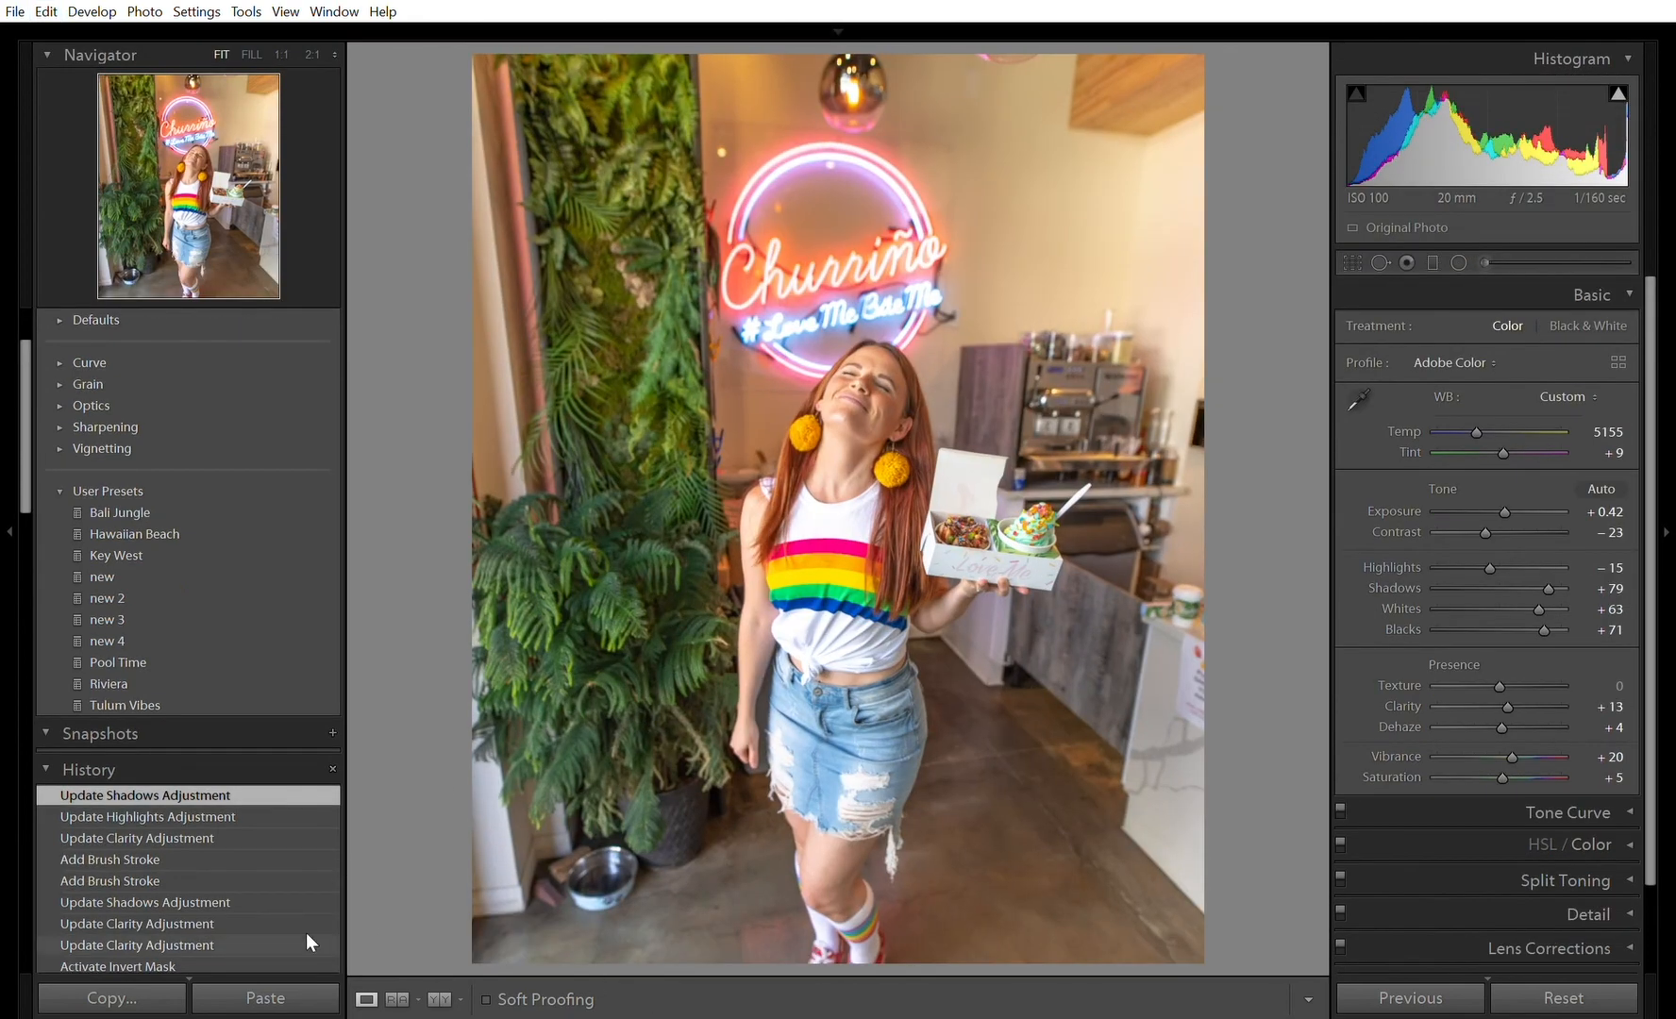
Step: Compare the photo before and after editing side by side, and inspect the woman's face at 1:1
{"action": "left_click", "coordinate": [439, 999]}
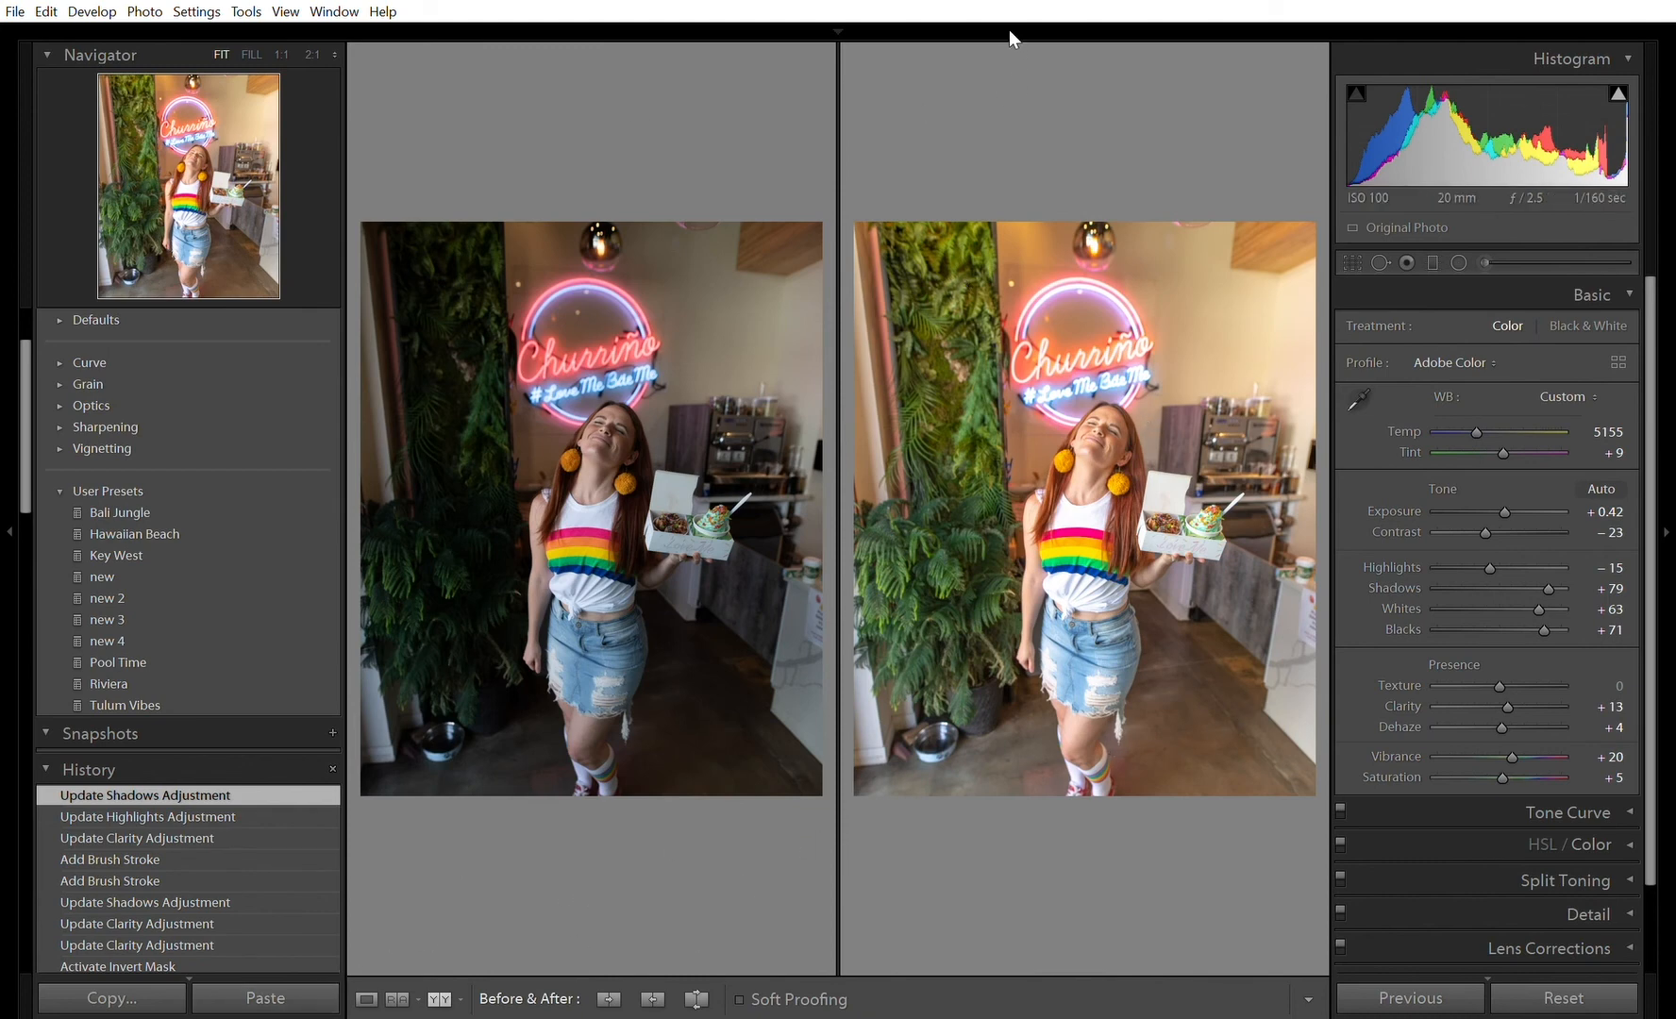
{"action": "left_click", "coordinate": [366, 999]}
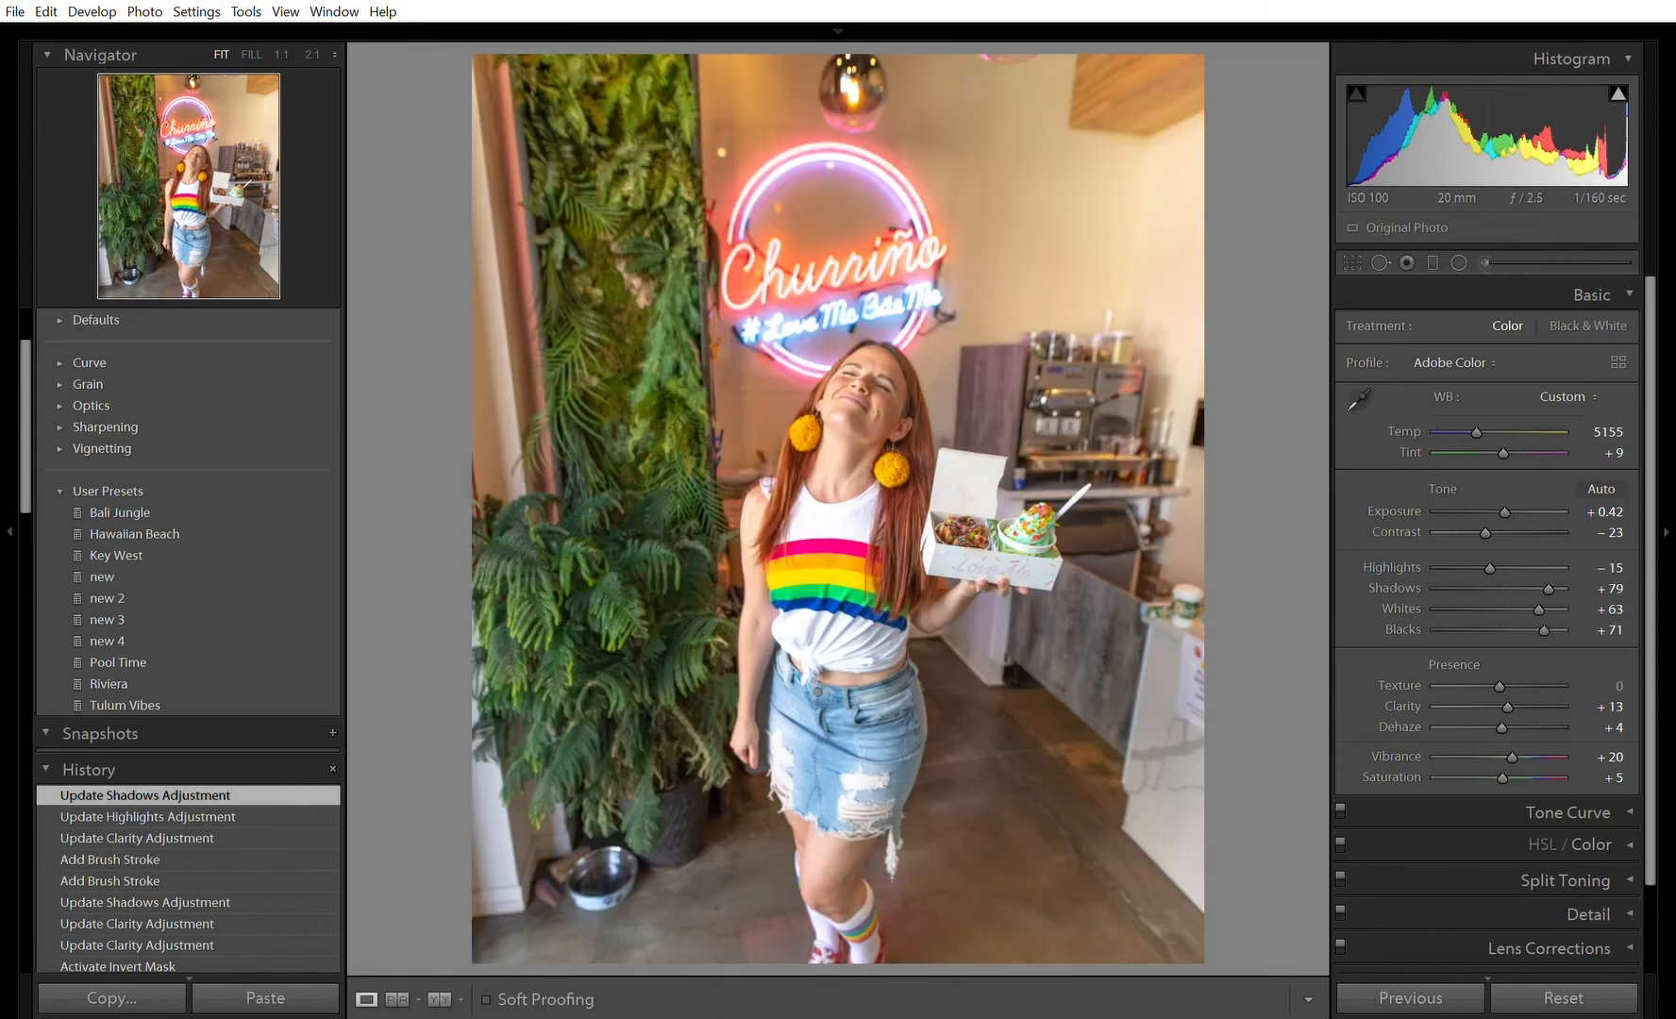
{"action": "left_click", "coordinate": [884, 396]}
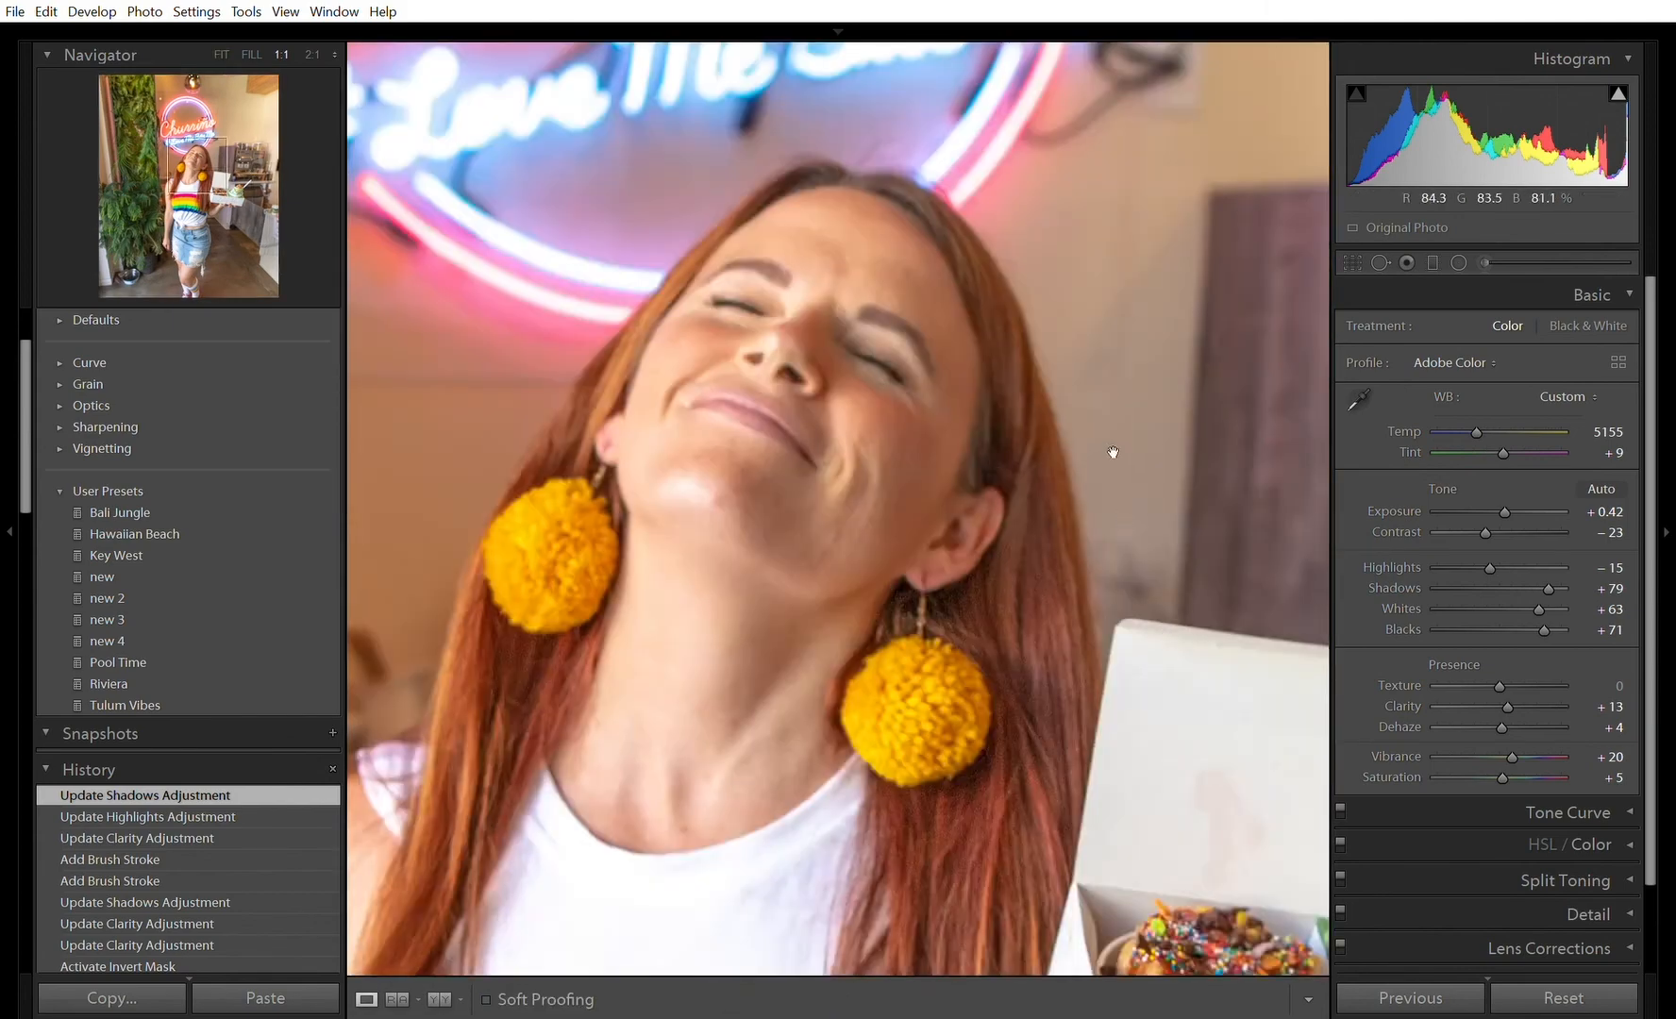
Step: Paint an adjustment brush mask at size 9.2 over the soft serve and the chocolate-topped treats in the box, checking the mask overlay
{"action": "left_click_drag", "start_coordinate": [1119, 742], "coordinate": [642, 392]}
{"action": "left_click", "coordinate": [1484, 262]}
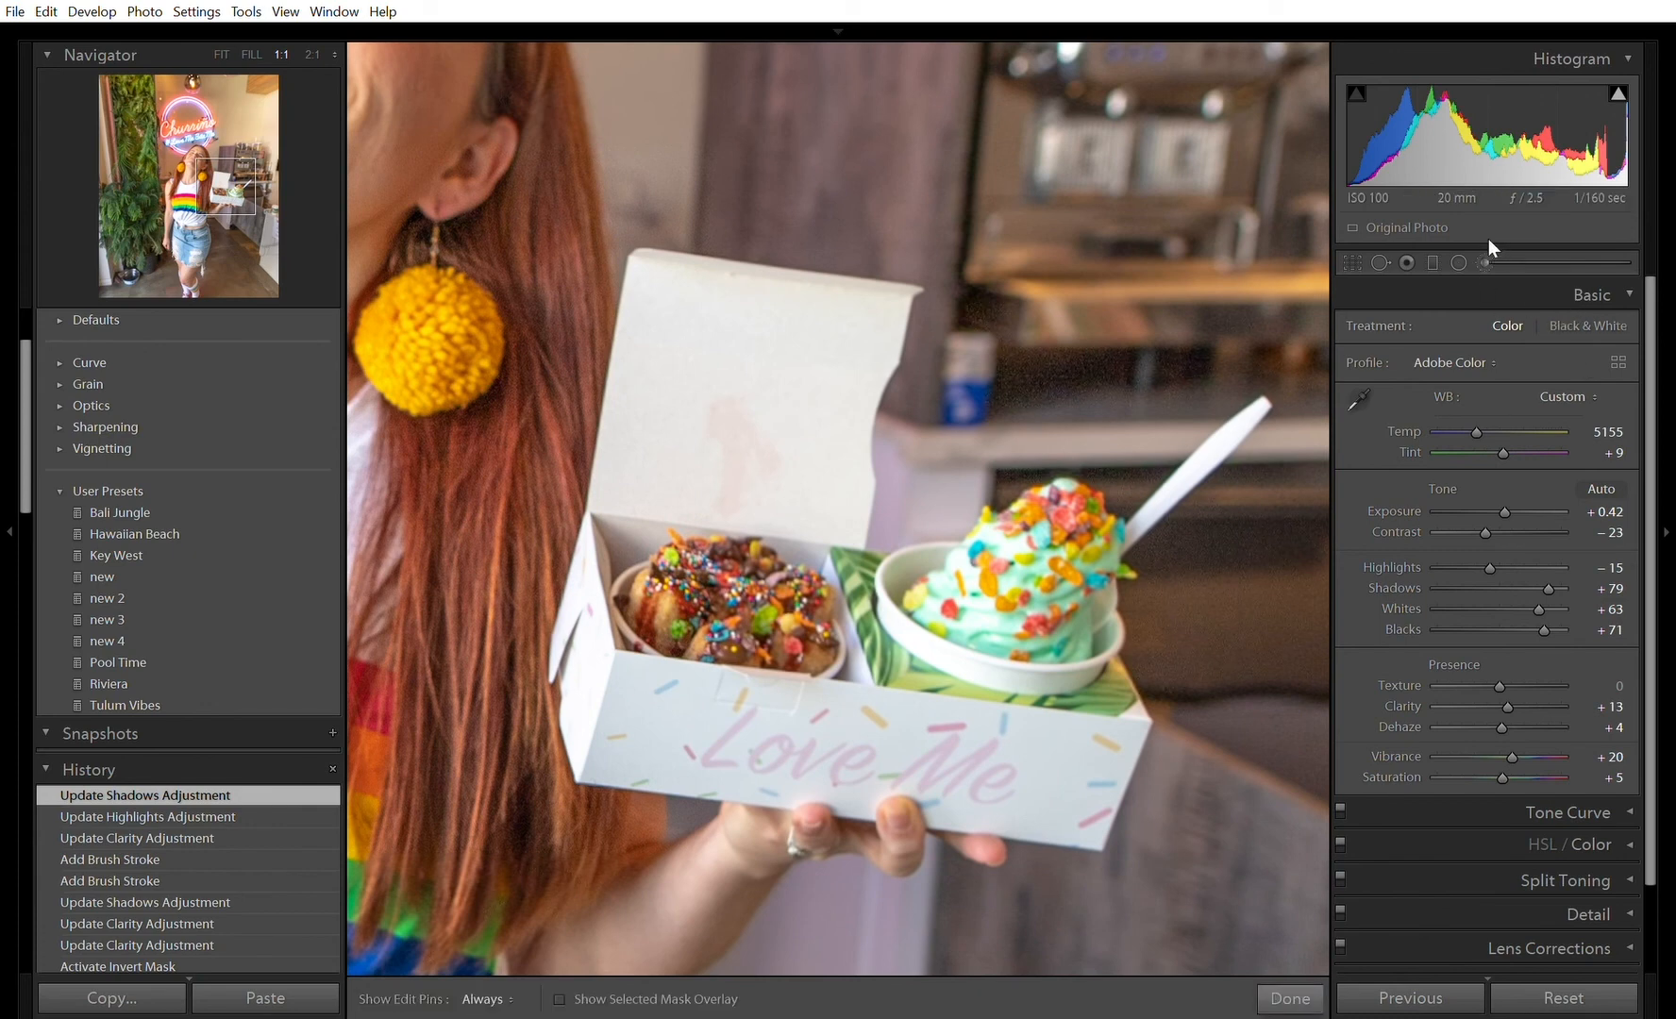
{"action": "key", "text": "h"}
{"action": "left_click", "coordinate": [1025, 634]}
{"action": "key", "text": "h"}
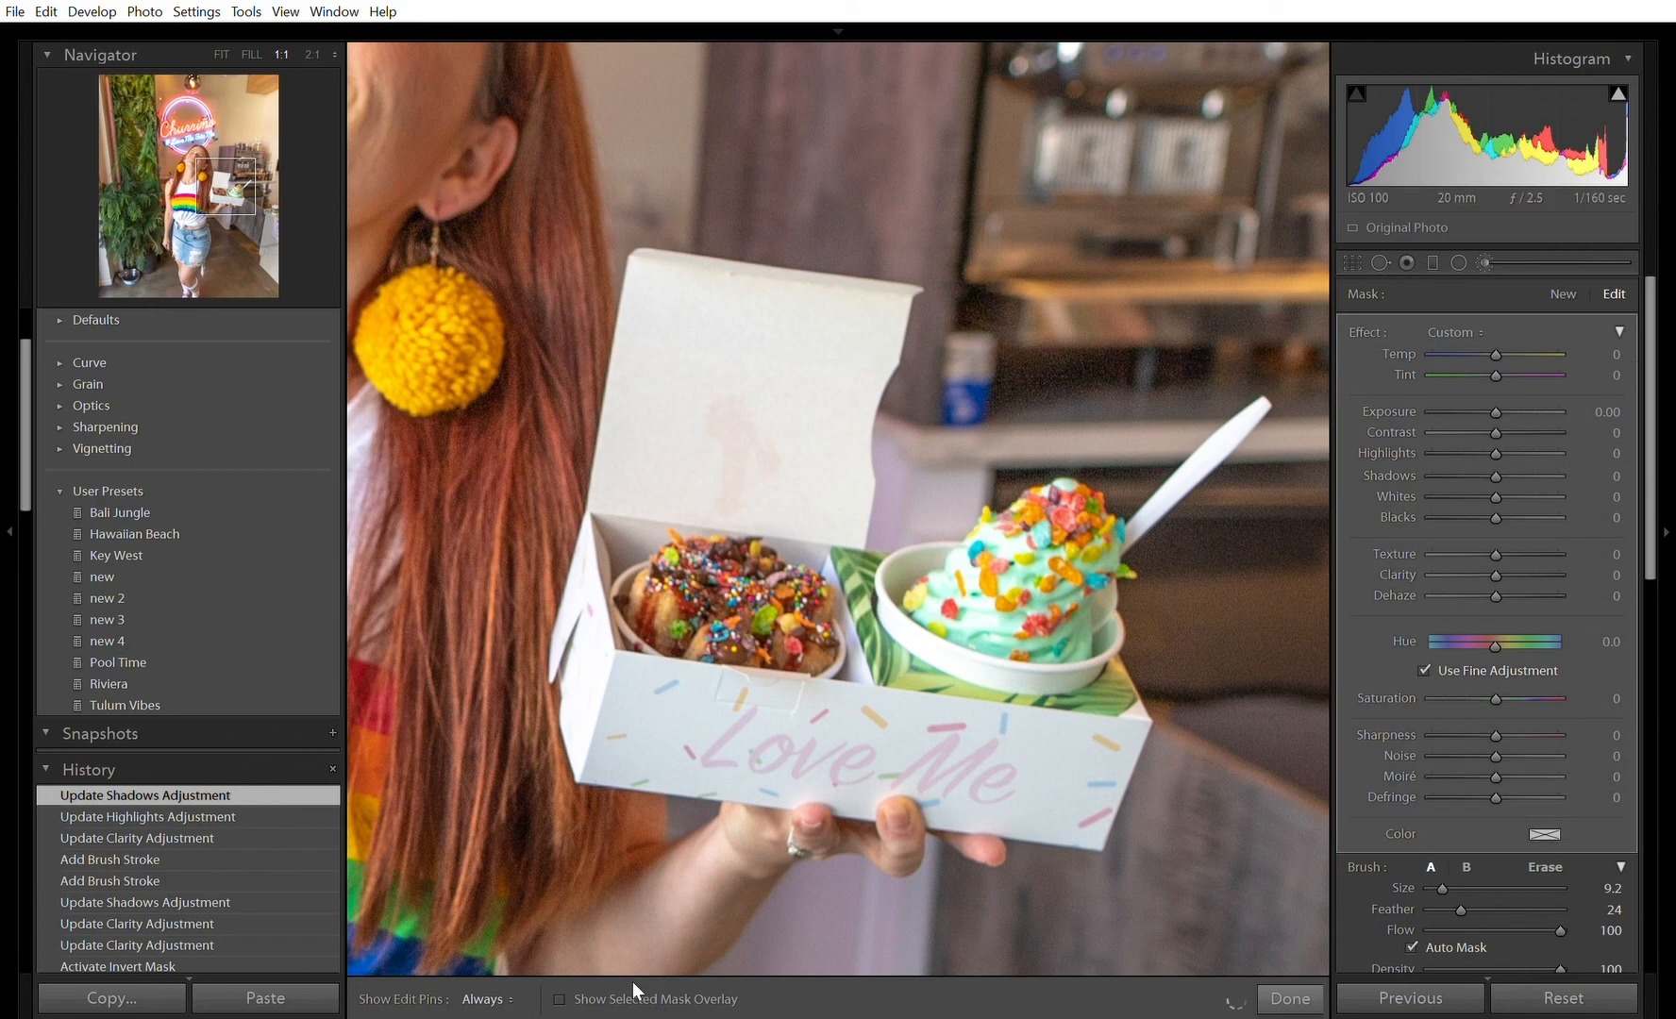
{"action": "left_click", "coordinate": [579, 996]}
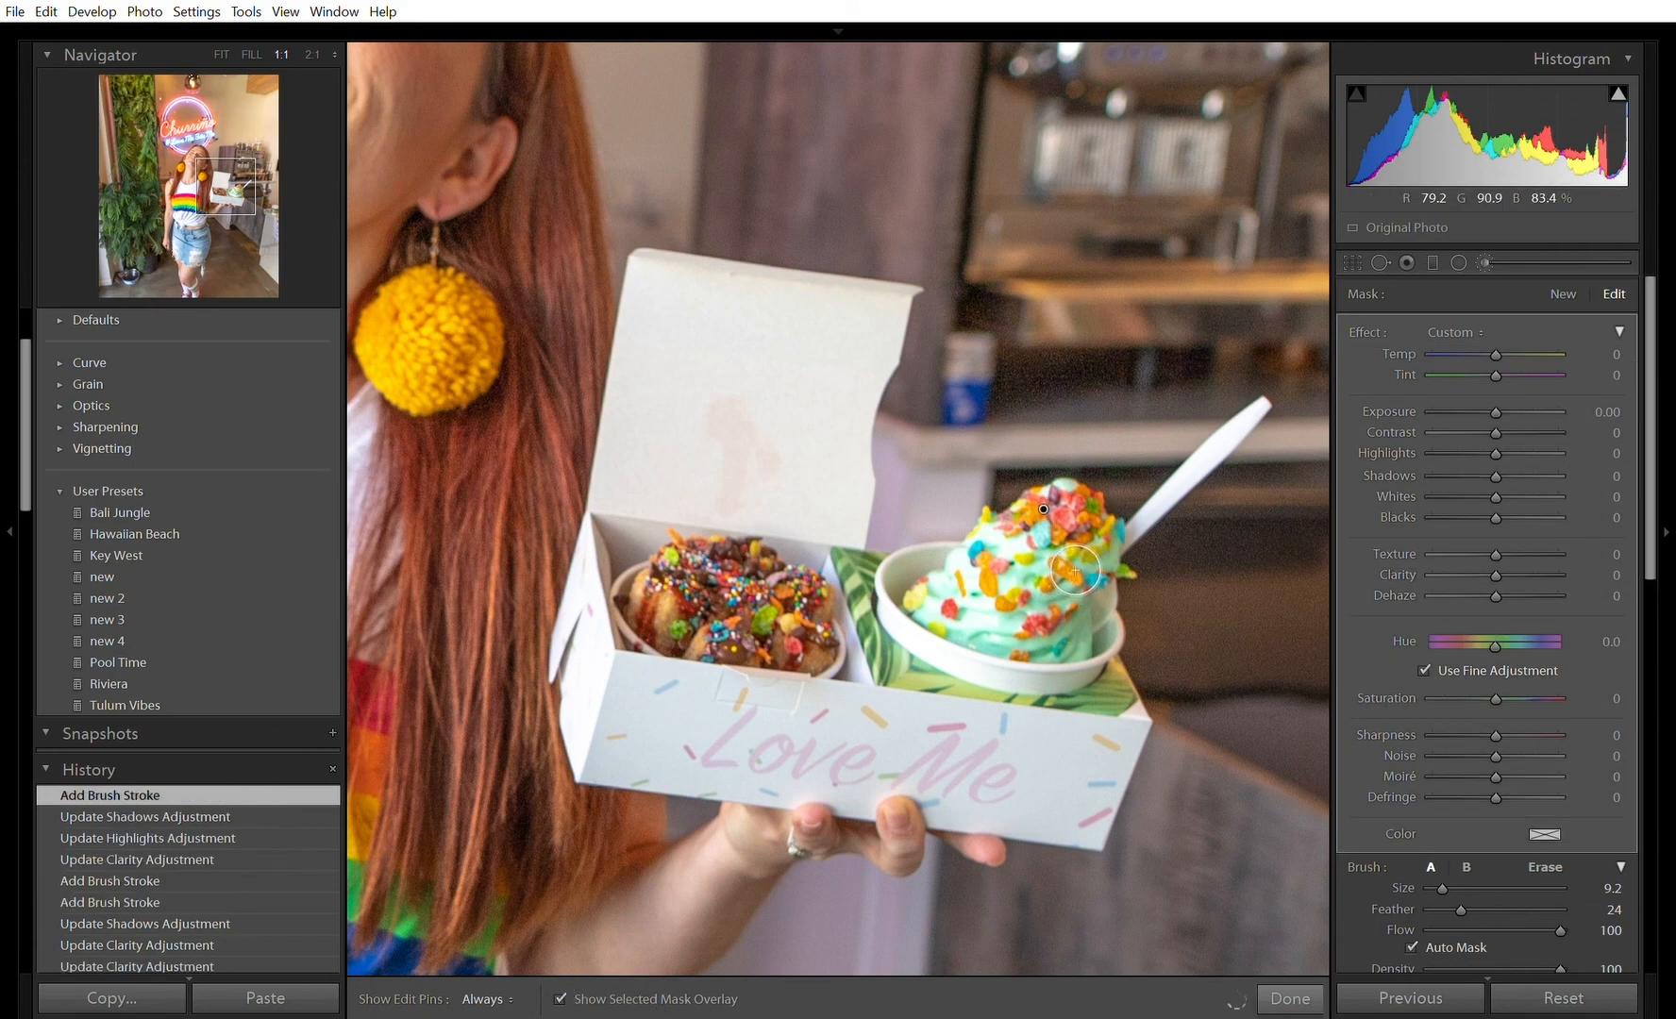
{"action": "key", "text": "h"}
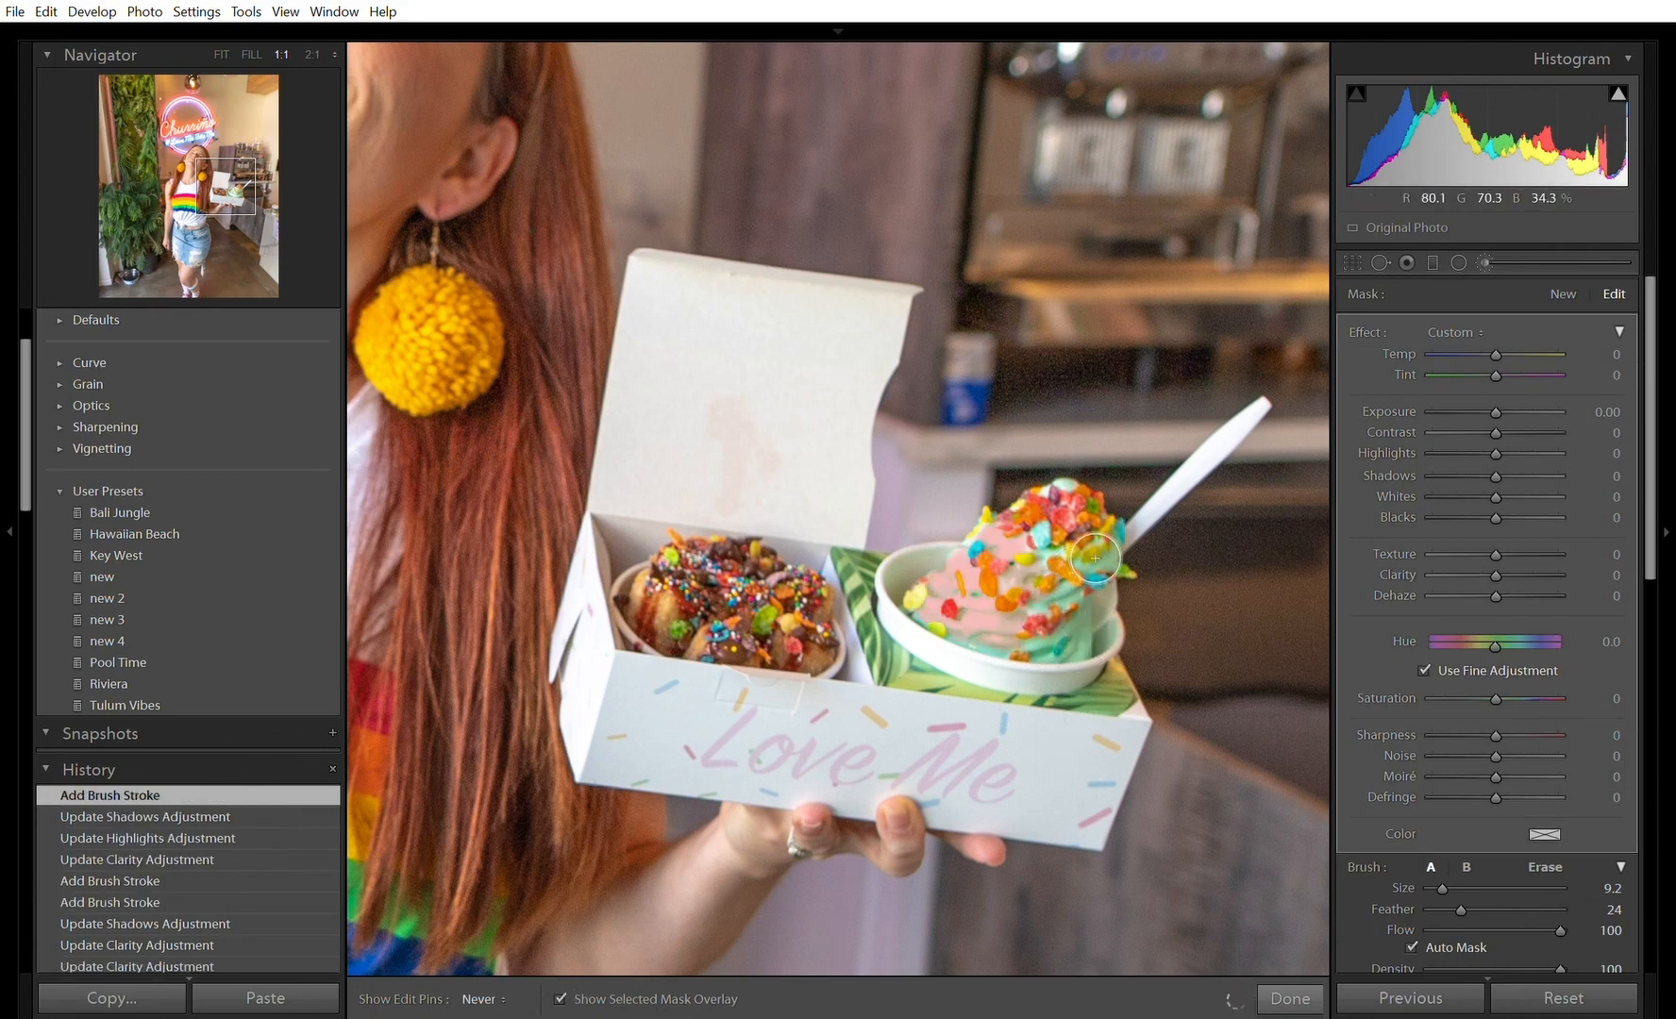
{"action": "mouse_move", "coordinate": [1115, 546]}
{"action": "left_mouse_down"}
{"action": "mouse_move", "coordinate": [1119, 649]}
{"action": "mouse_move", "coordinate": [1107, 508]}
{"action": "mouse_move", "coordinate": [956, 601]}
{"action": "mouse_move", "coordinate": [1018, 635]}
{"action": "mouse_move", "coordinate": [1038, 549]}
{"action": "mouse_move", "coordinate": [1089, 648]}
{"action": "mouse_move", "coordinate": [1057, 632]}
{"action": "left_mouse_up"}
{"action": "mouse_move", "coordinate": [716, 570]}
{"action": "left_mouse_down"}
{"action": "mouse_move", "coordinate": [748, 622]}
{"action": "mouse_move", "coordinate": [743, 588]}
{"action": "mouse_move", "coordinate": [762, 575]}
{"action": "mouse_move", "coordinate": [813, 639]}
{"action": "mouse_move", "coordinate": [822, 622]}
{"action": "mouse_move", "coordinate": [762, 608]}
{"action": "mouse_move", "coordinate": [747, 652]}
{"action": "mouse_move", "coordinate": [799, 641]}
{"action": "mouse_move", "coordinate": [777, 601]}
{"action": "mouse_move", "coordinate": [691, 597]}
{"action": "mouse_move", "coordinate": [697, 632]}
{"action": "mouse_move", "coordinate": [684, 594]}
{"action": "mouse_move", "coordinate": [766, 573]}
{"action": "mouse_move", "coordinate": [803, 589]}
{"action": "mouse_move", "coordinate": [839, 652]}
{"action": "mouse_move", "coordinate": [732, 638]}
{"action": "left_mouse_up"}
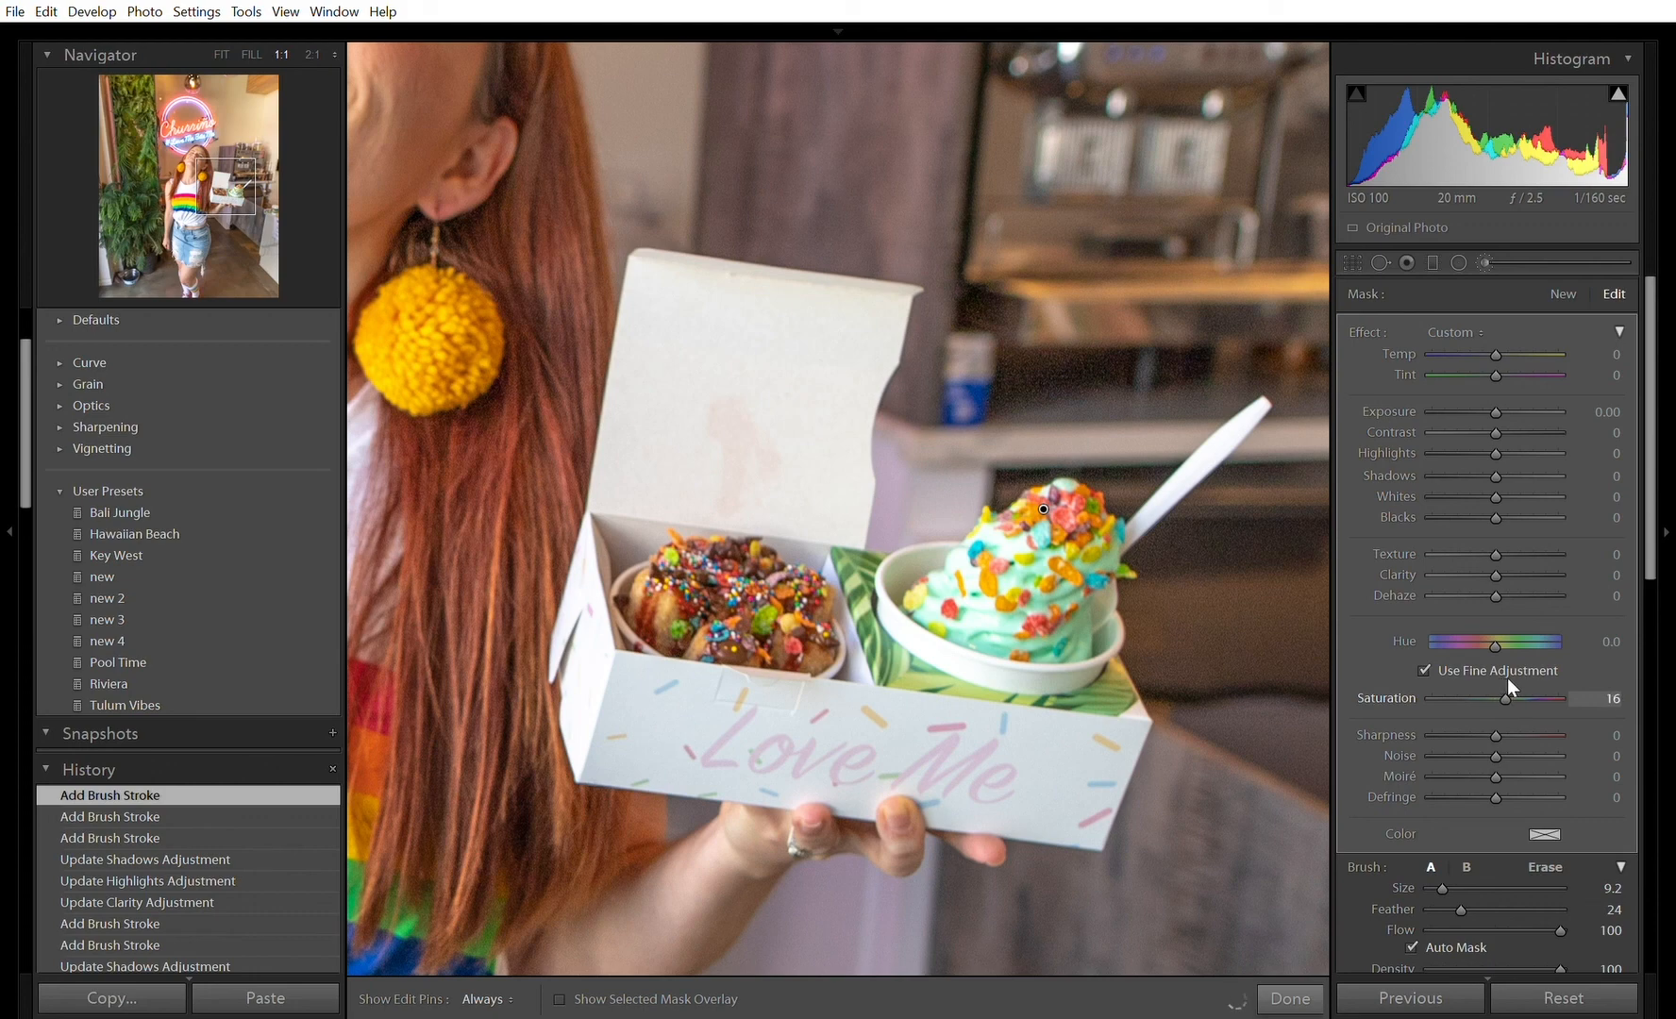
Step: Set the dessert brush's Saturation to 39, Clarity to 27 and Shadows to 16, and finish editing the brush
{"action": "left_click_drag", "start_coordinate": [1507, 677], "coordinate": [1523, 678]}
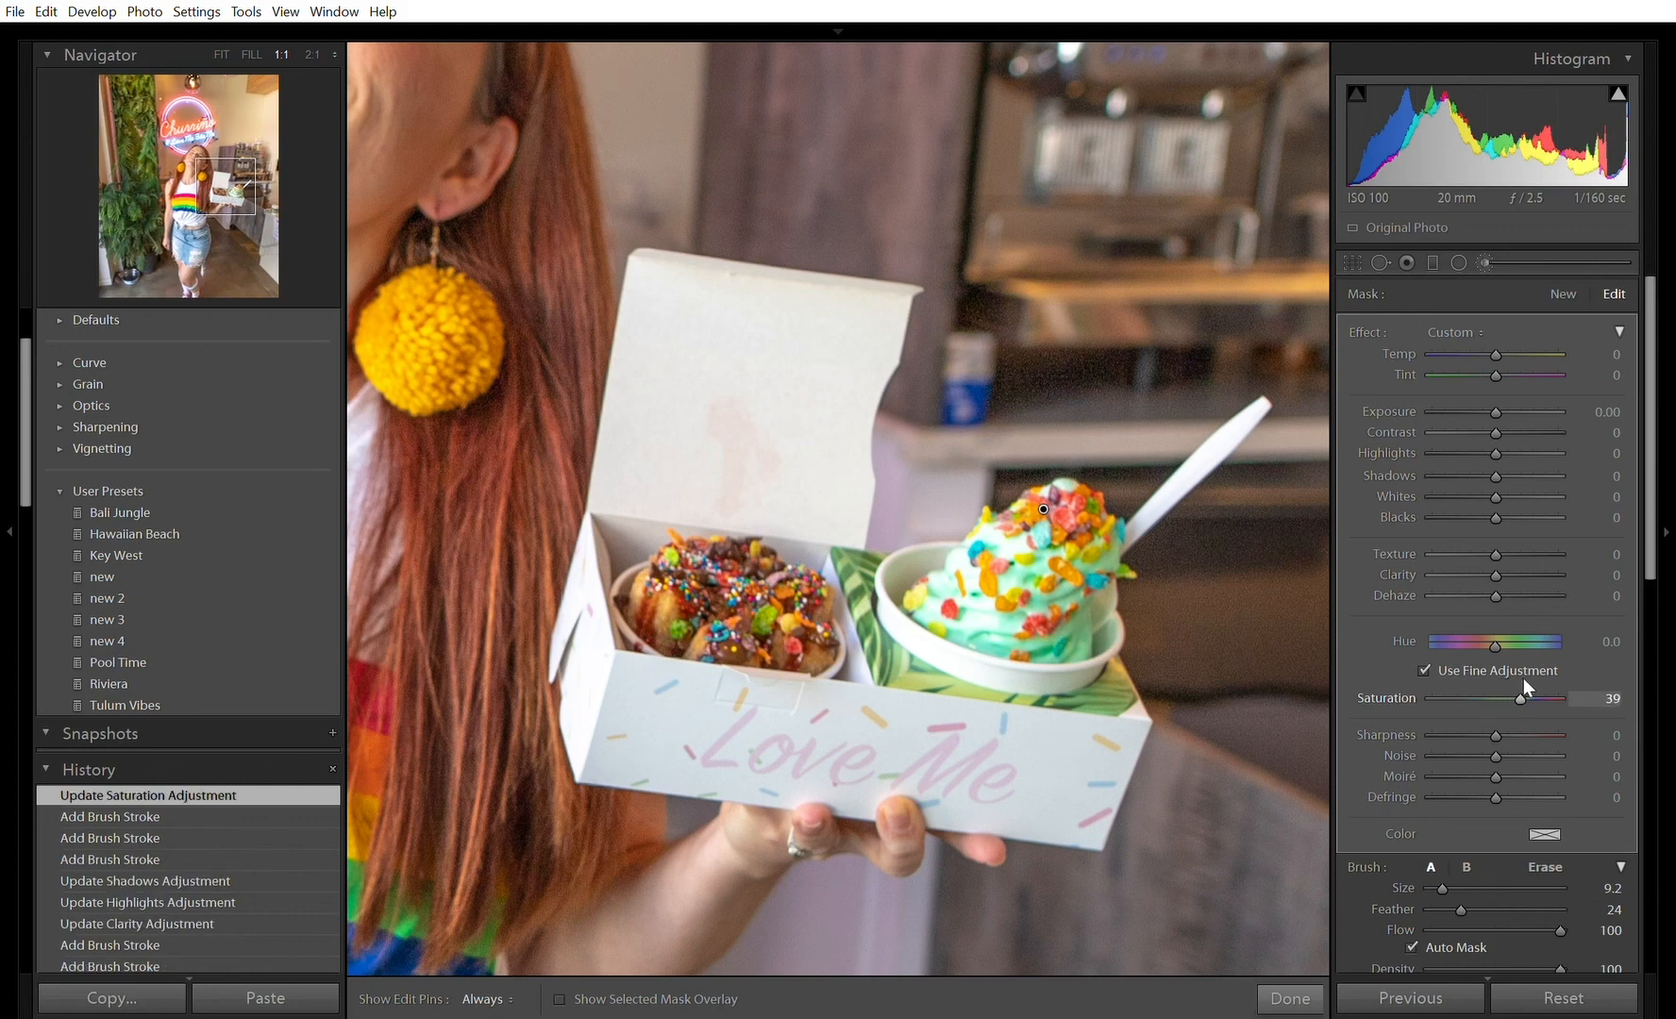
{"action": "left_click_drag", "start_coordinate": [1499, 557], "coordinate": [1512, 551]}
{"action": "left_click_drag", "start_coordinate": [1493, 443], "coordinate": [1508, 456]}
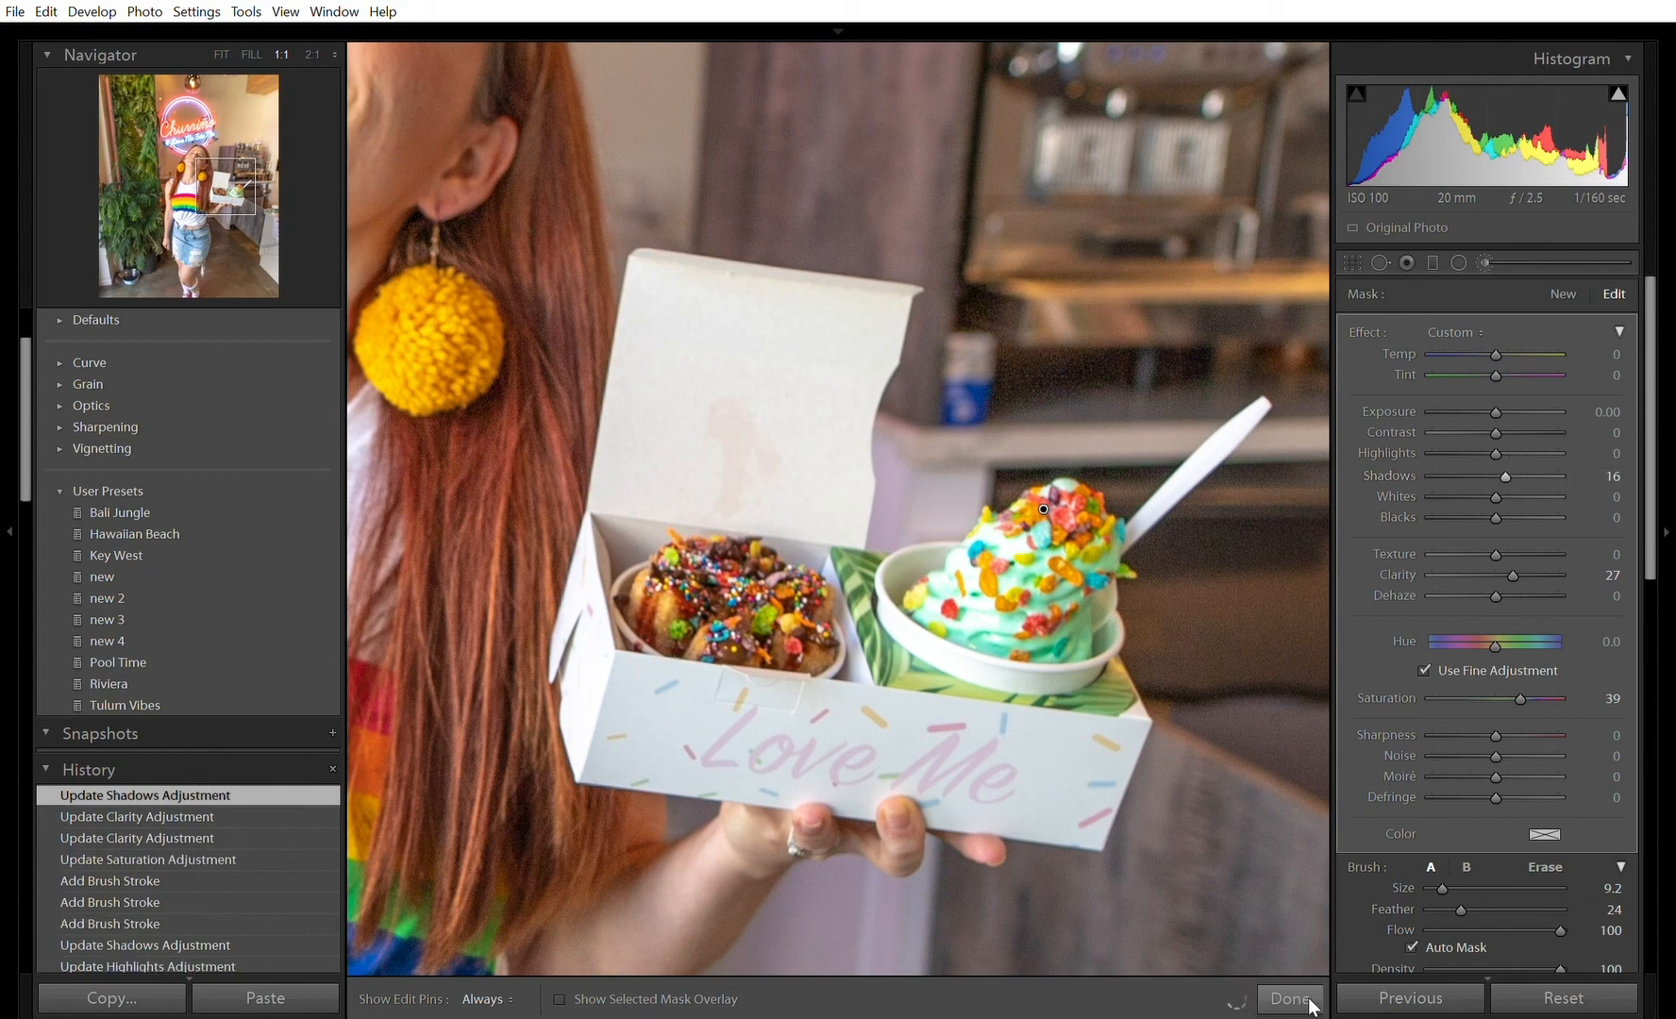
{"action": "left_click", "coordinate": [1306, 994]}
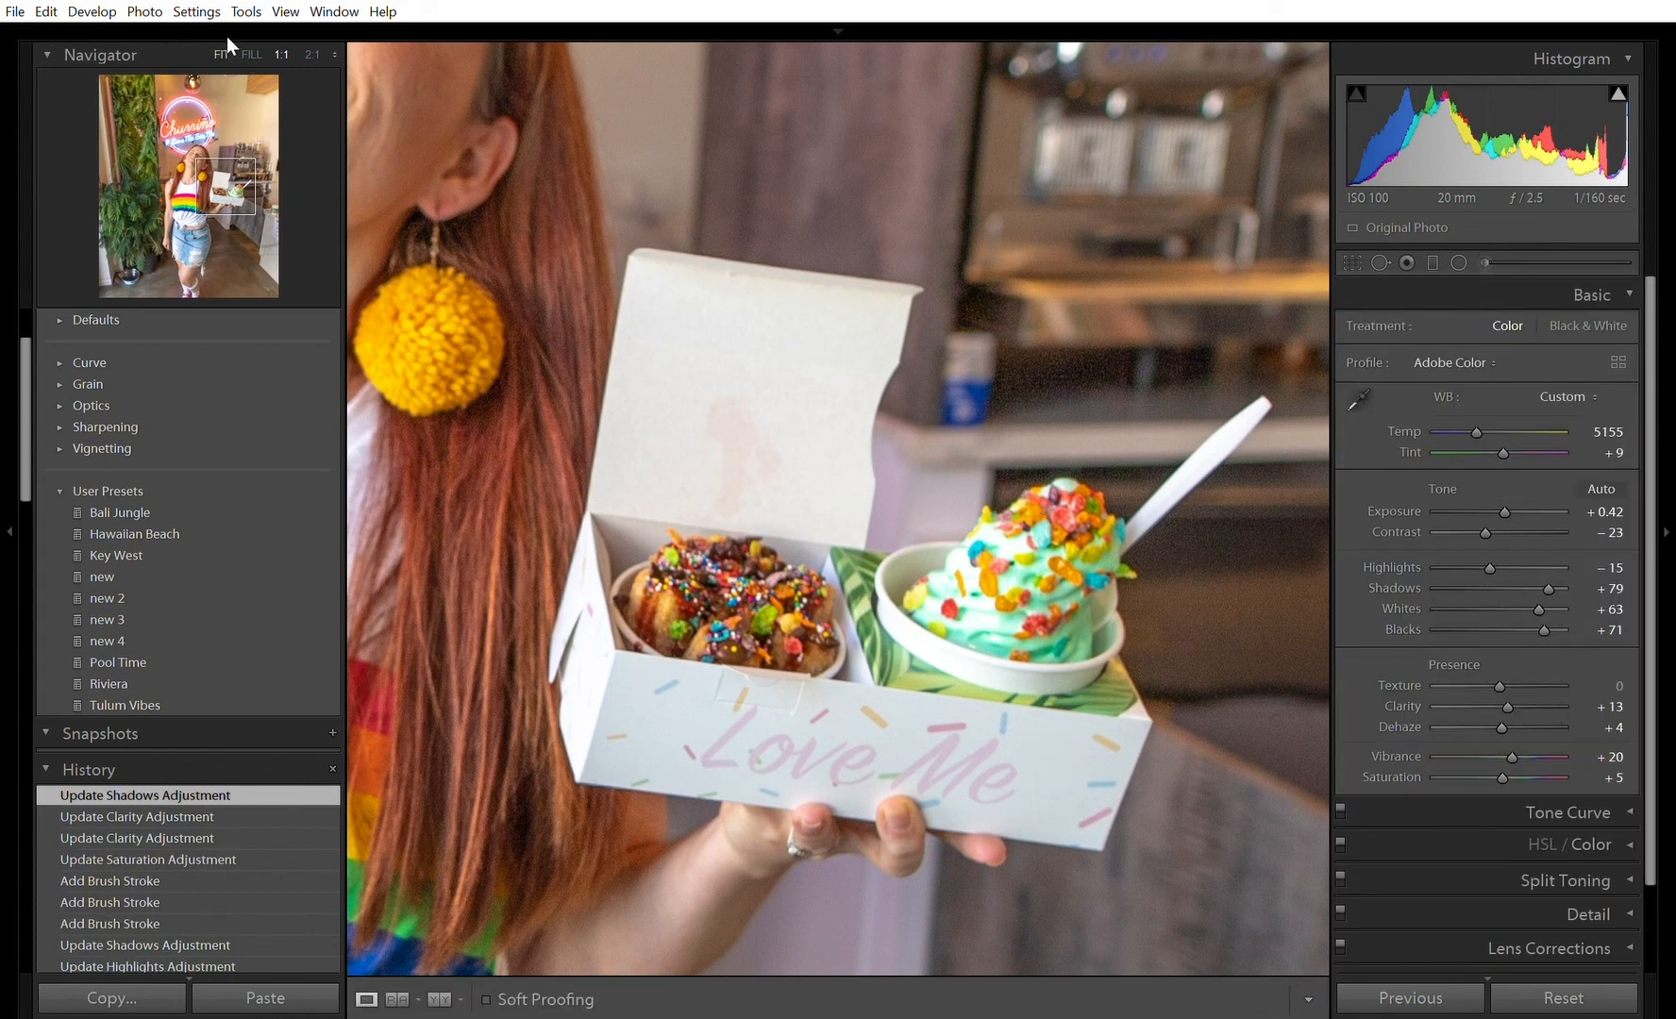
Step: Fit the whole edited photo in view and return to the Library's grid of photos
{"action": "left_click", "coordinate": [227, 40]}
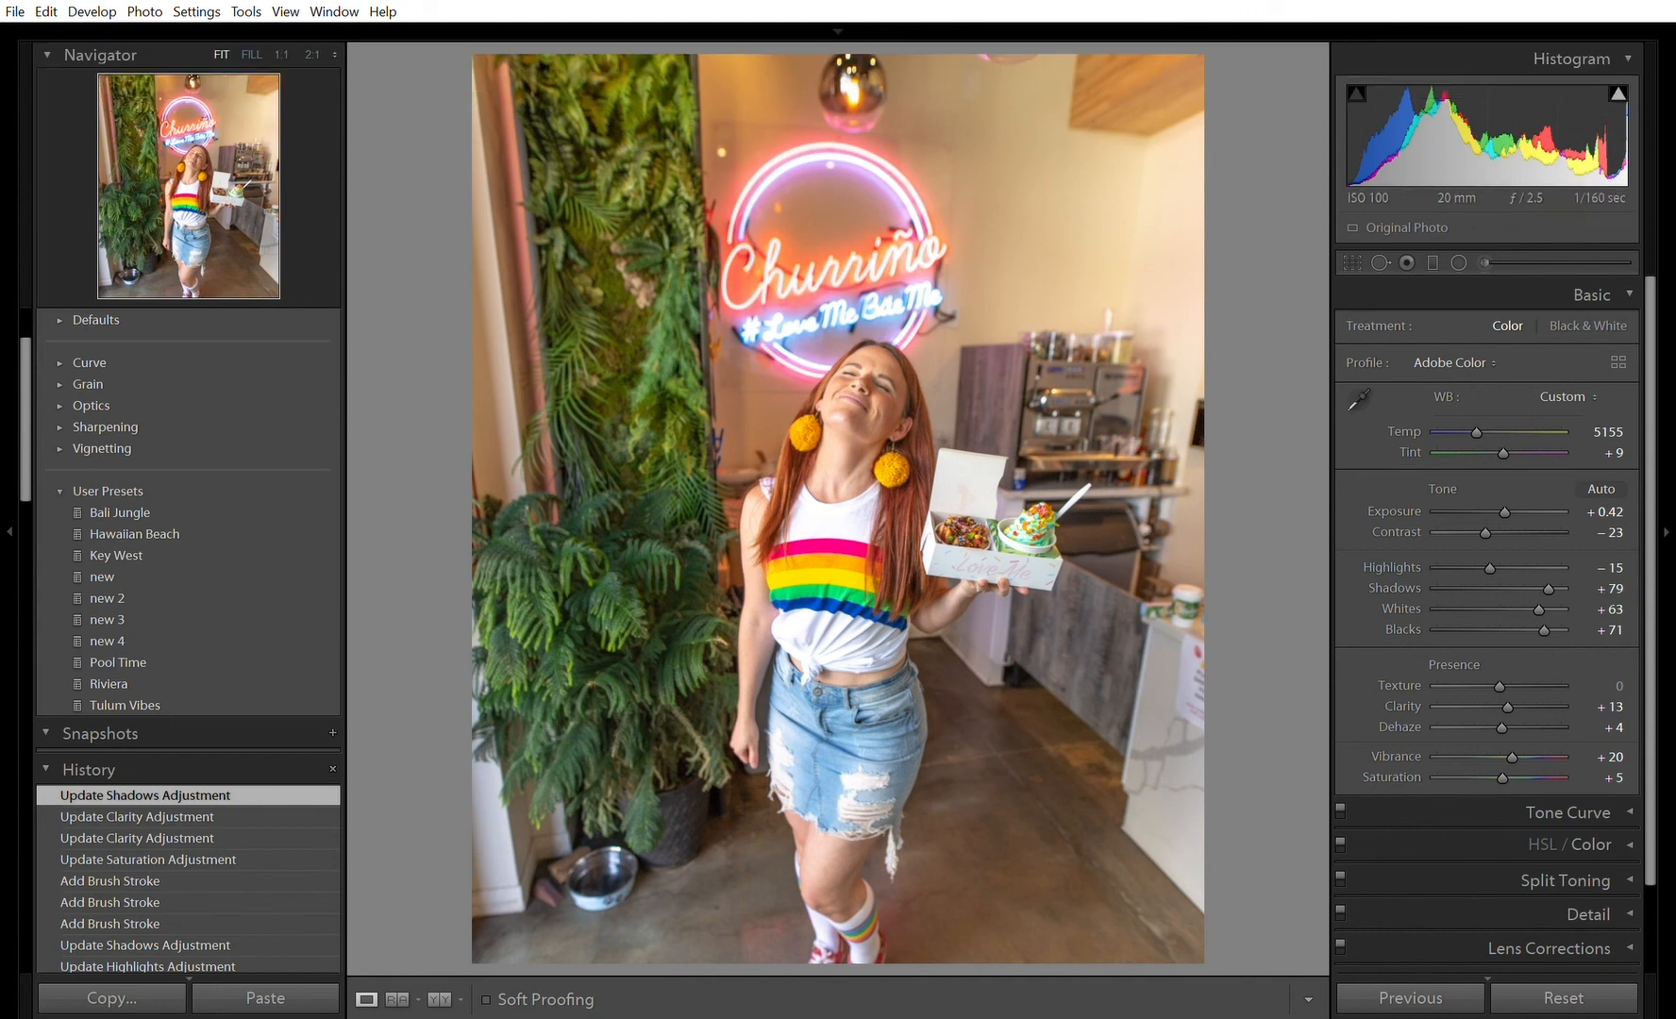
{"action": "mouse_move", "coordinate": [798, 14]}
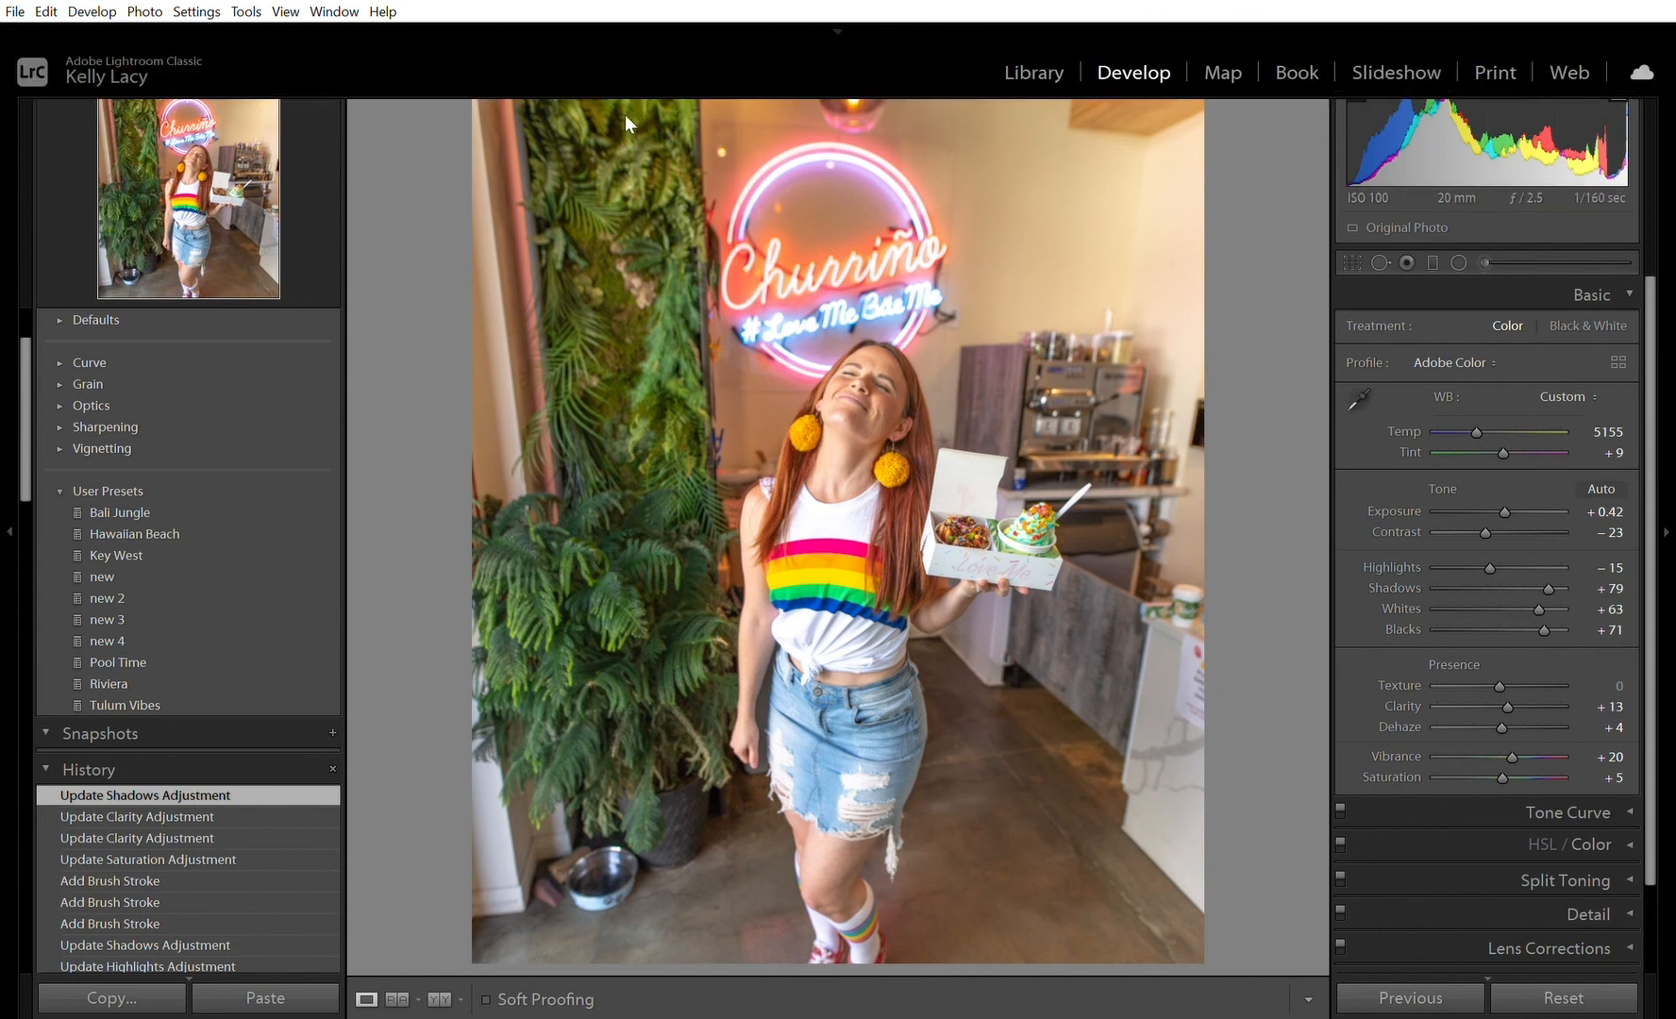
{"action": "left_click", "coordinate": [1038, 66]}
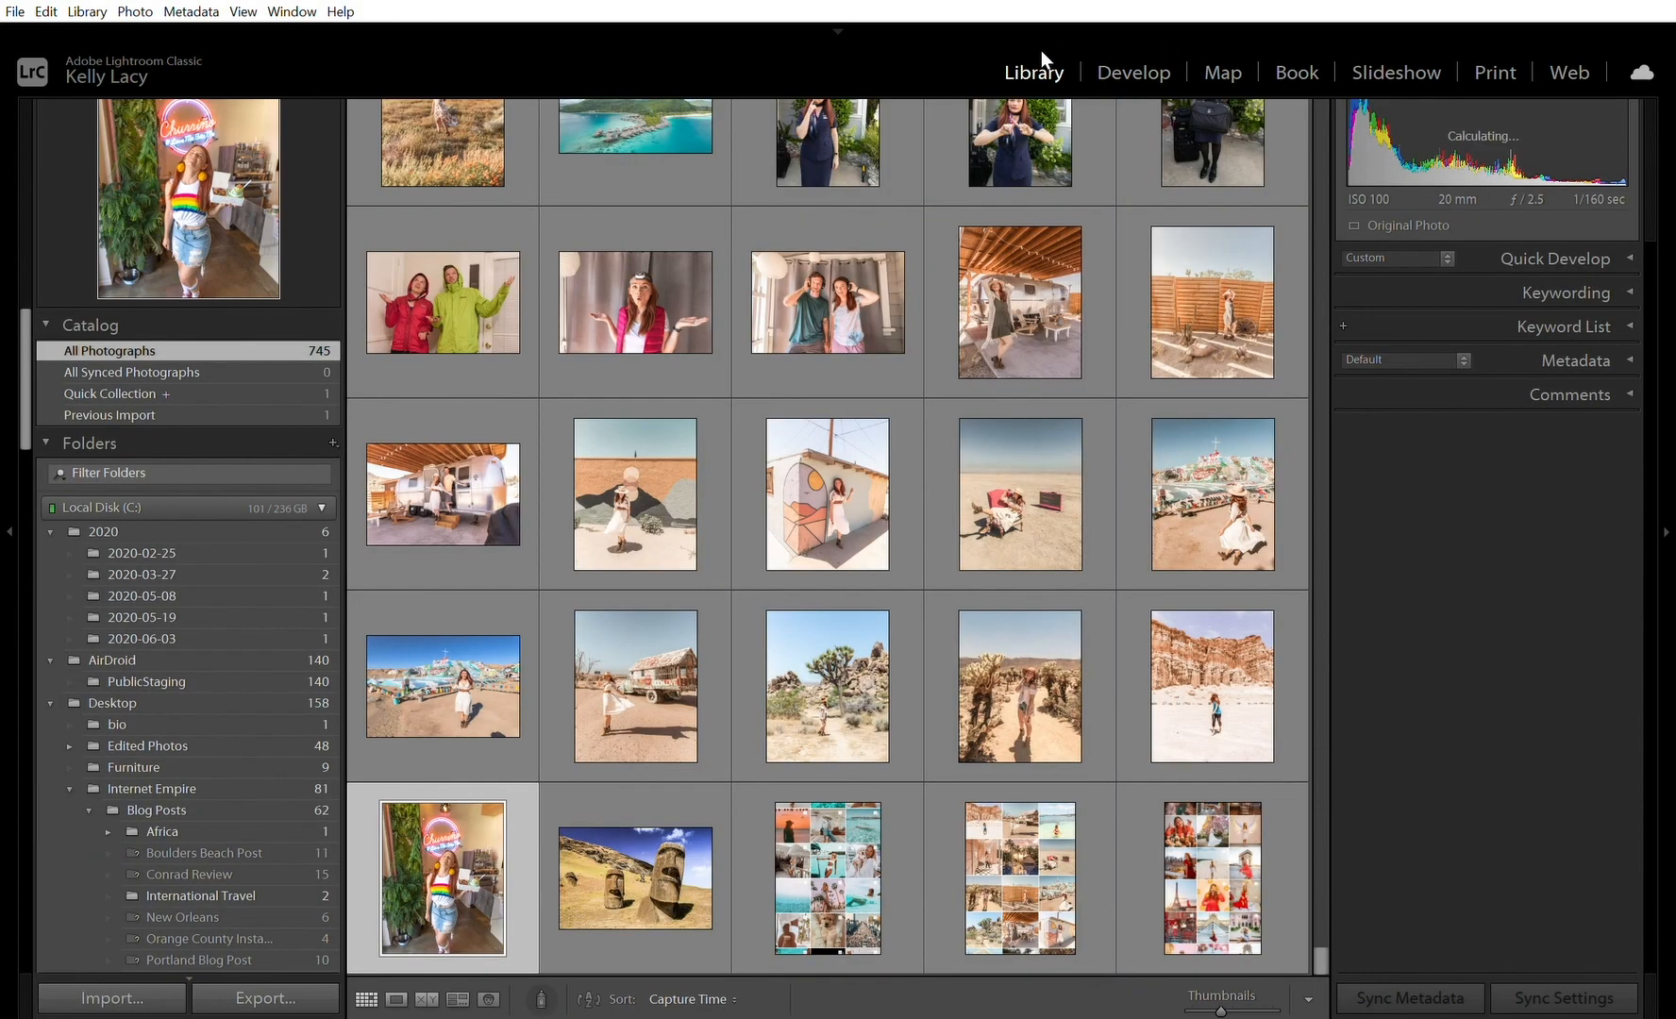